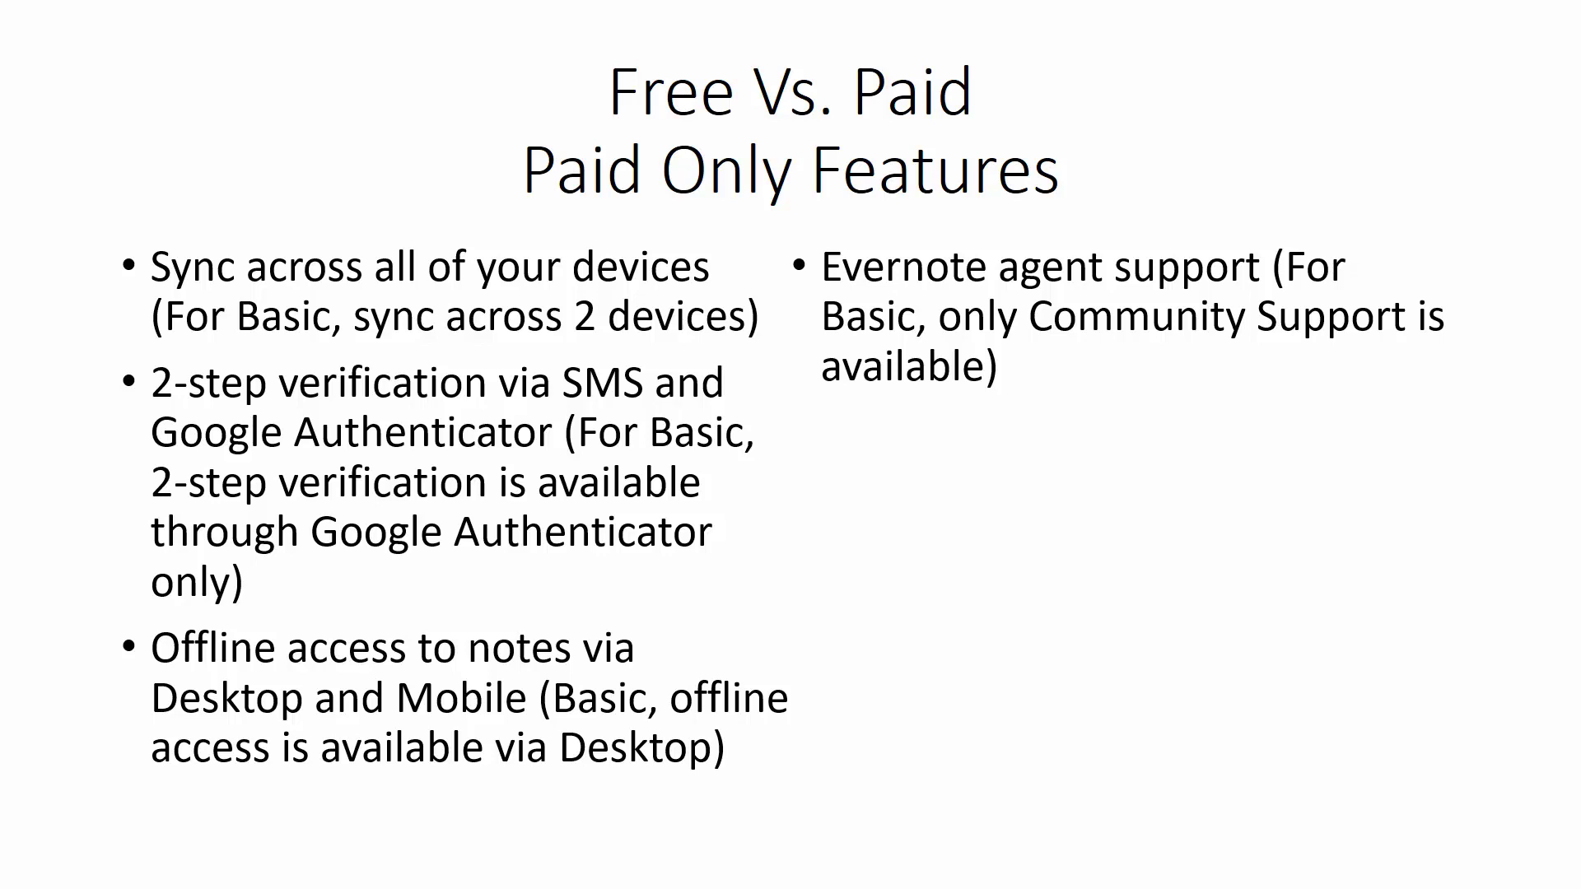
Advance past the Three Levels of Paid slide to the Evernote pricing page in the browser.
{"action": "key", "text": "Right"}
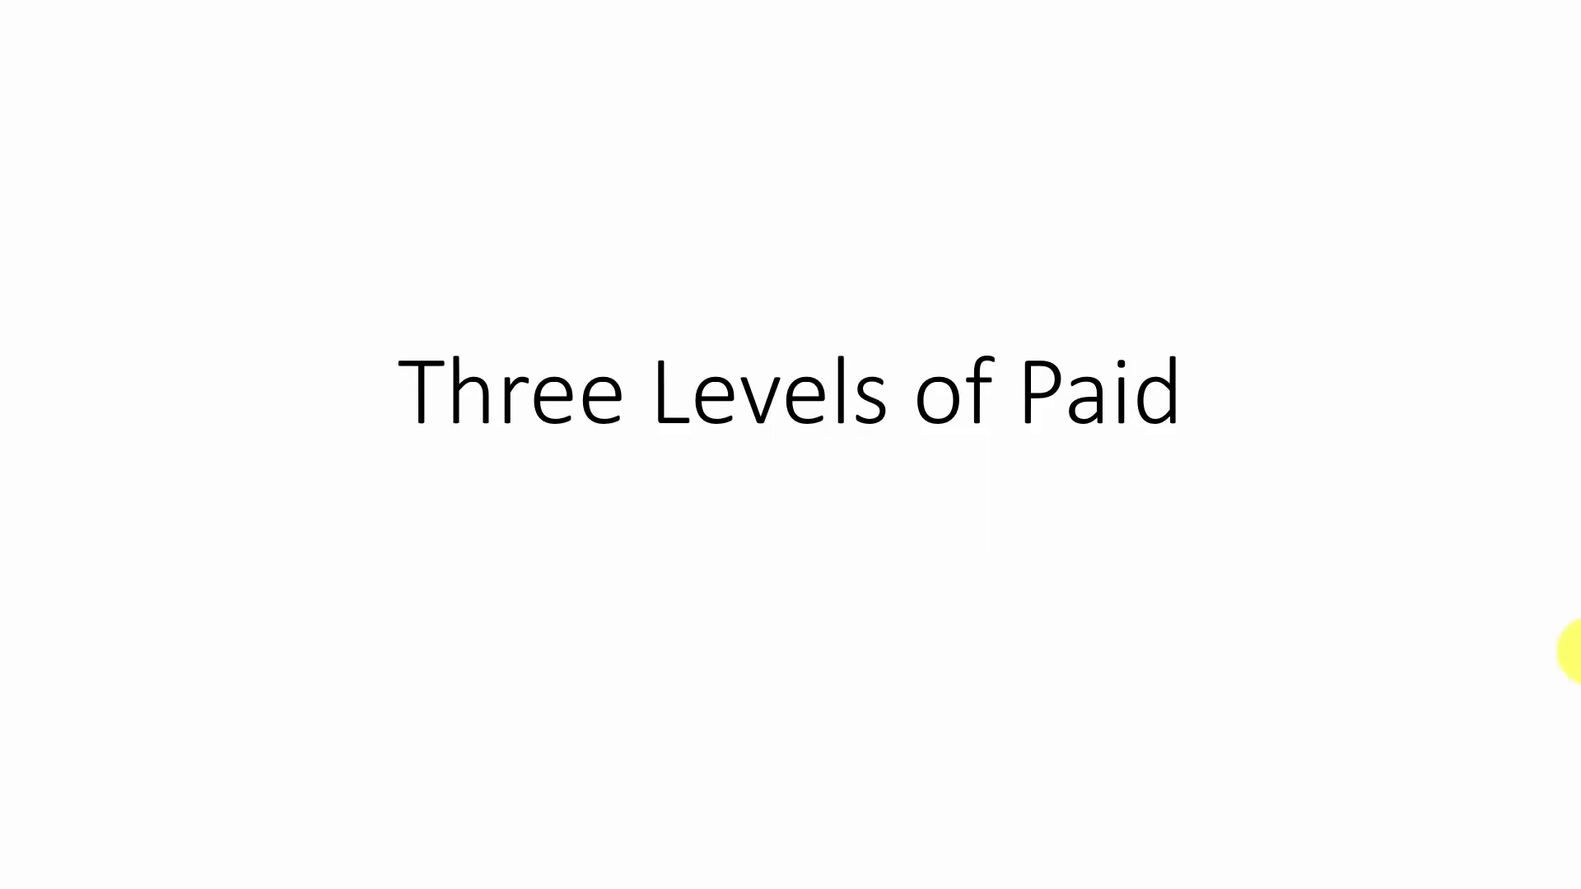
{"action": "key", "text": "alt+Tab"}
{"action": "scroll", "coordinate": [1163, 410], "scroll_direction": "up", "scroll_amount": 2}
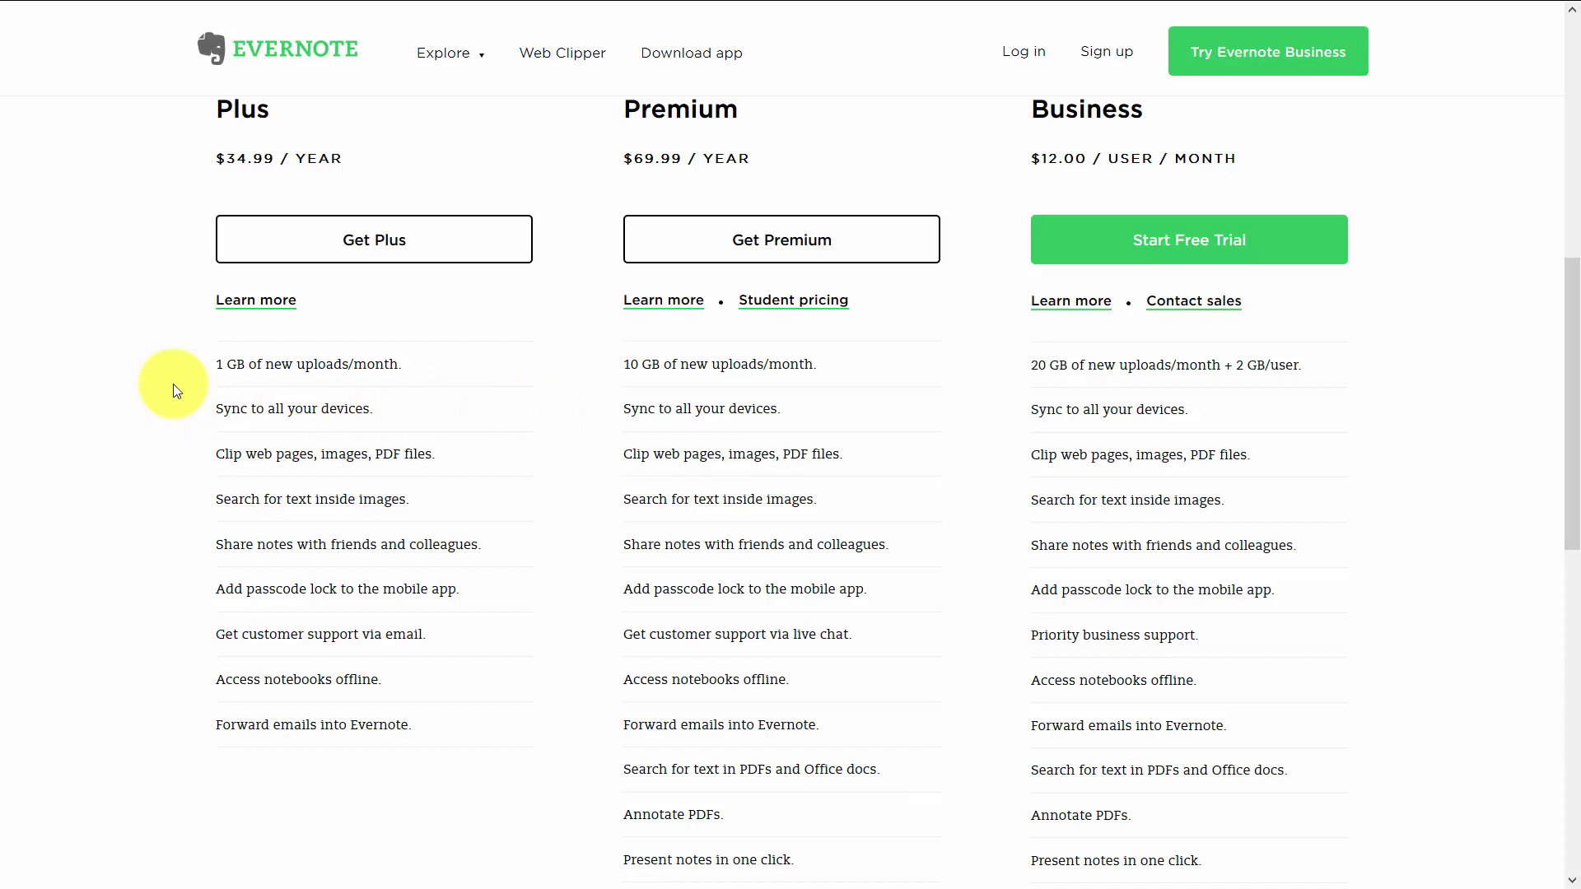
Compare the Plus, Premium and Business plan features, then start the Business free-trial sign-up.
{"action": "scroll", "coordinate": [173, 383], "scroll_direction": "down", "scroll_amount": 1}
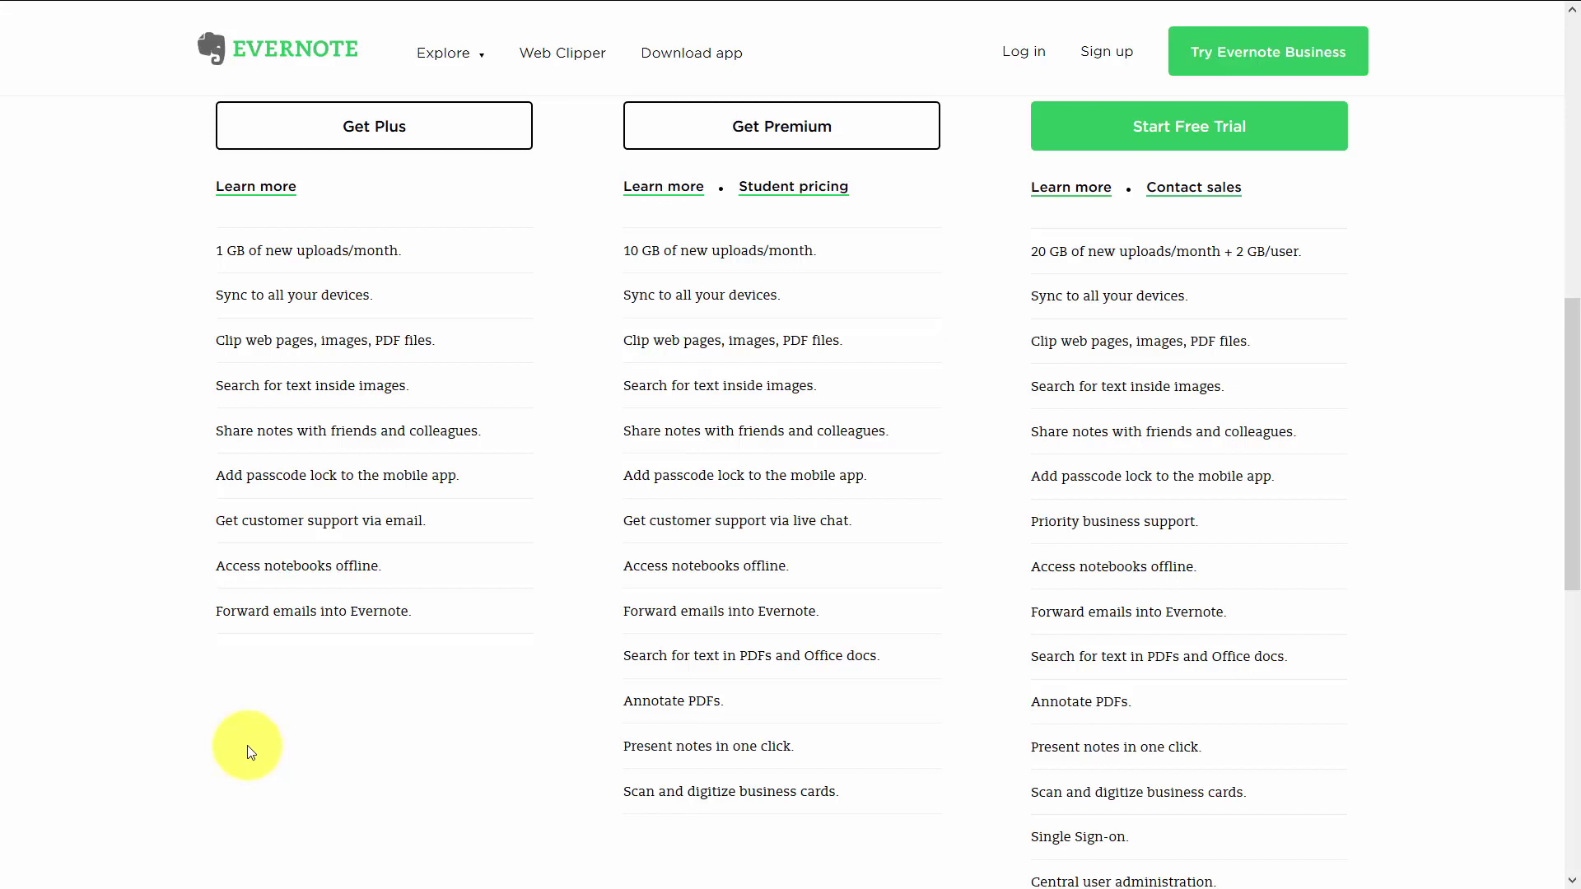
{"action": "scroll", "coordinate": [506, 750], "scroll_direction": "down", "scroll_amount": 1}
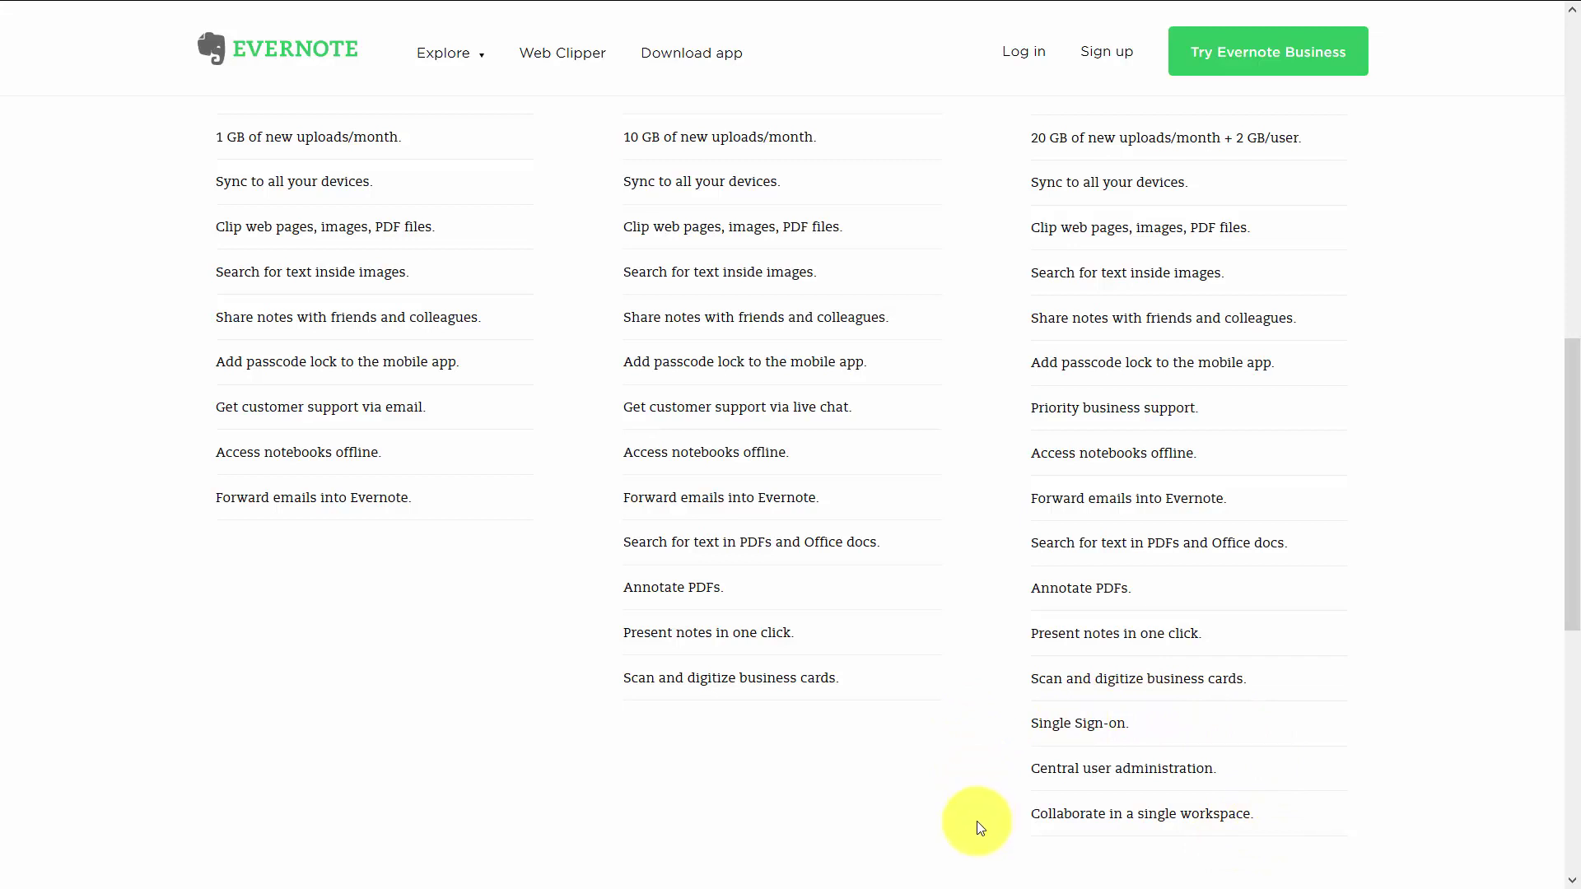
{"action": "scroll", "coordinate": [982, 815], "scroll_direction": "up", "scroll_amount": 1}
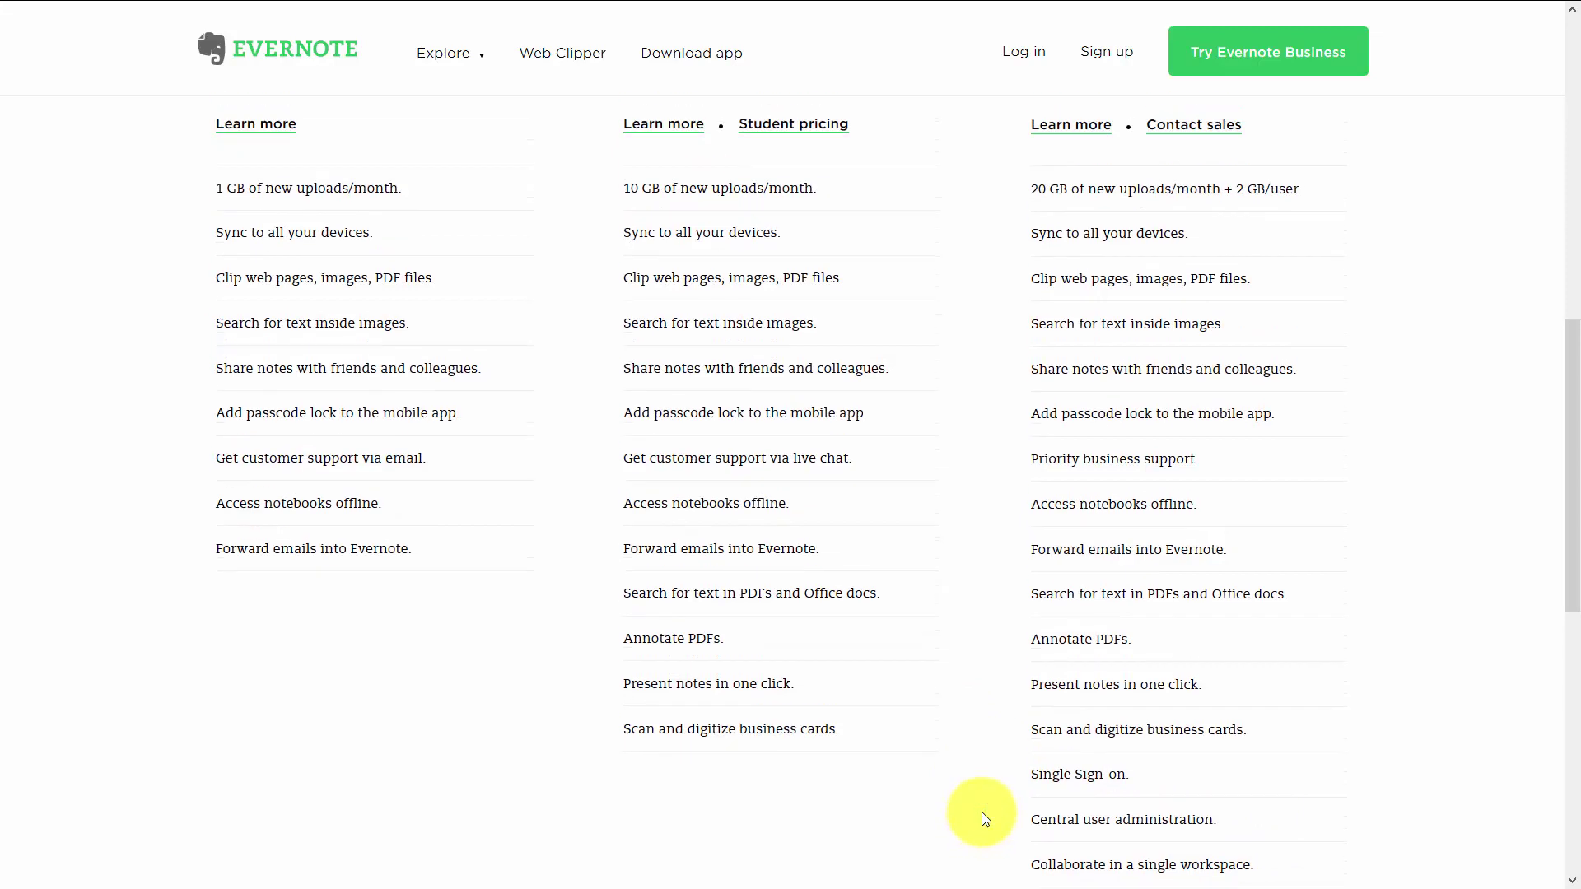
{"action": "scroll", "coordinate": [981, 812], "scroll_direction": "up", "scroll_amount": 2}
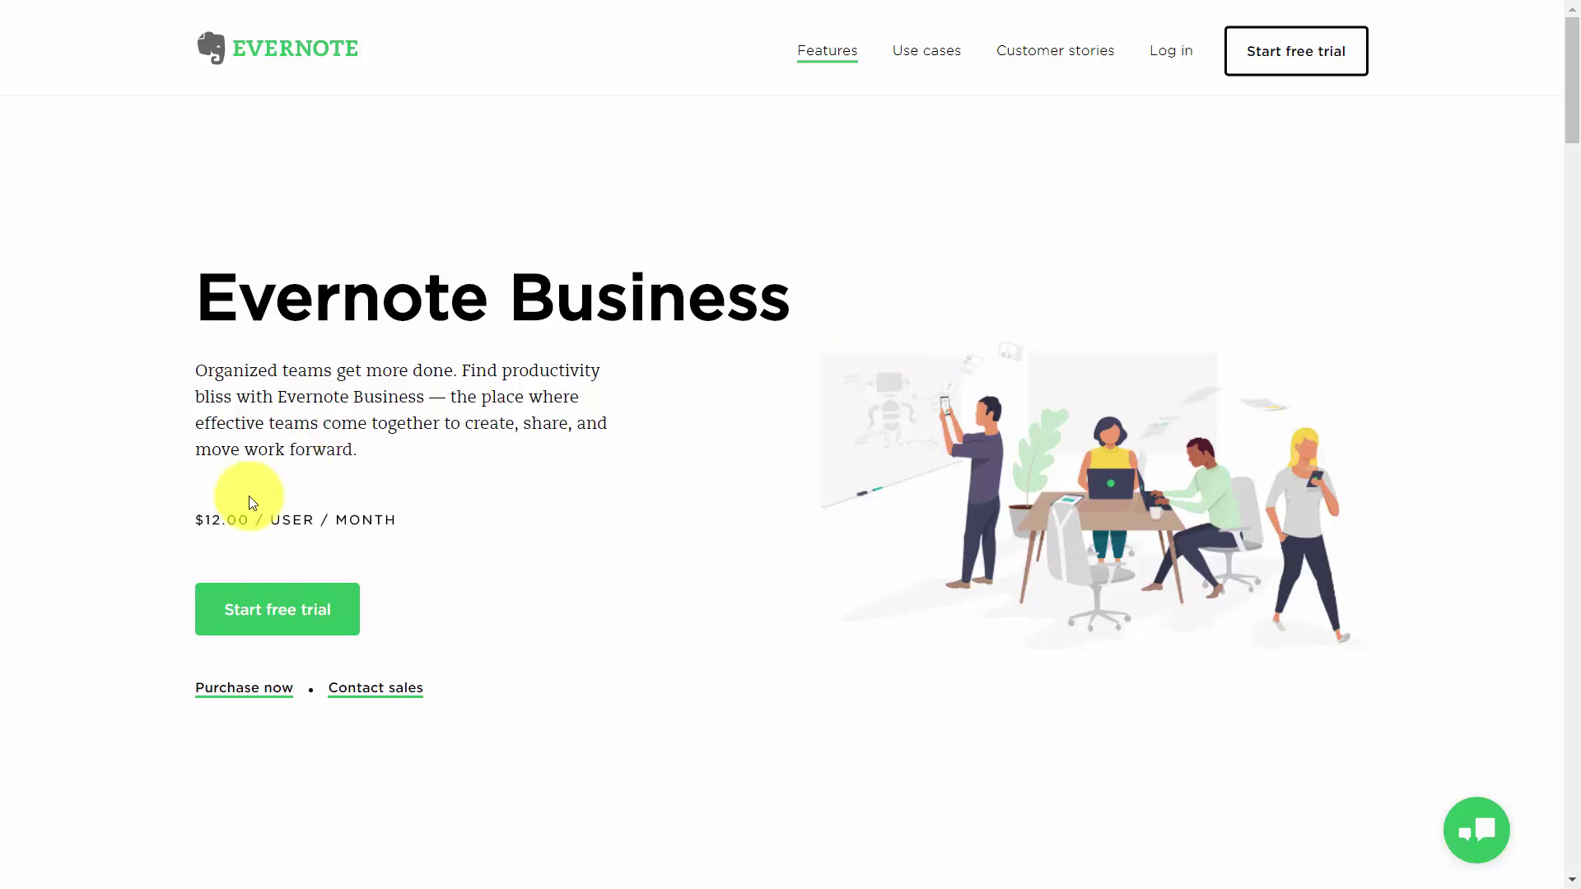
{"action": "left_click", "coordinate": [275, 614]}
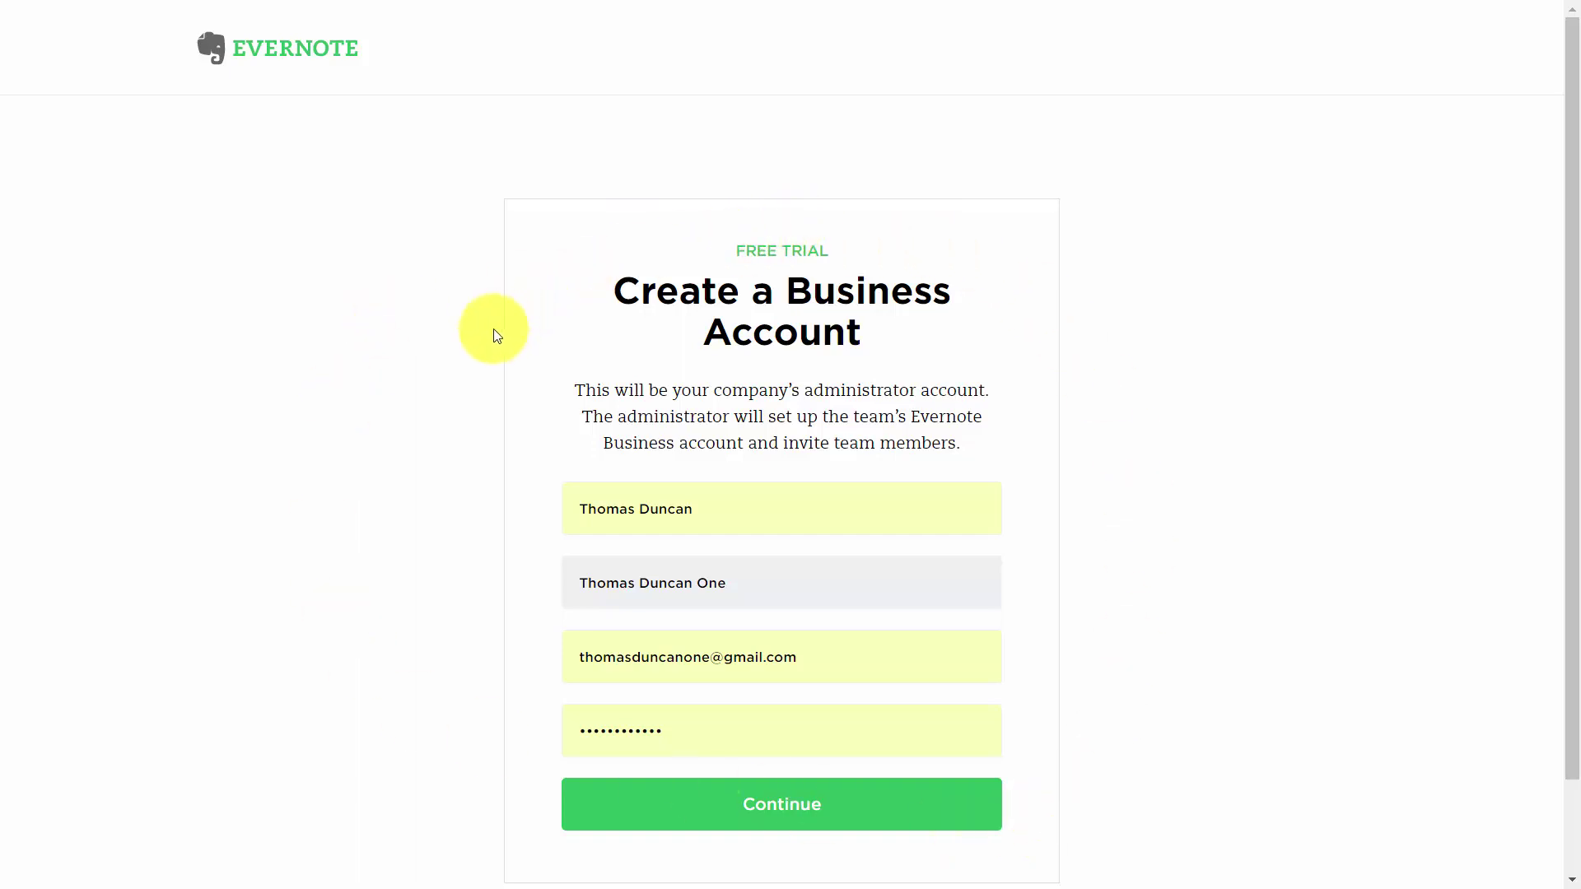
Submit the filled business sign-up form to reach the 30-day trial payment page.
{"action": "left_click", "coordinate": [759, 805]}
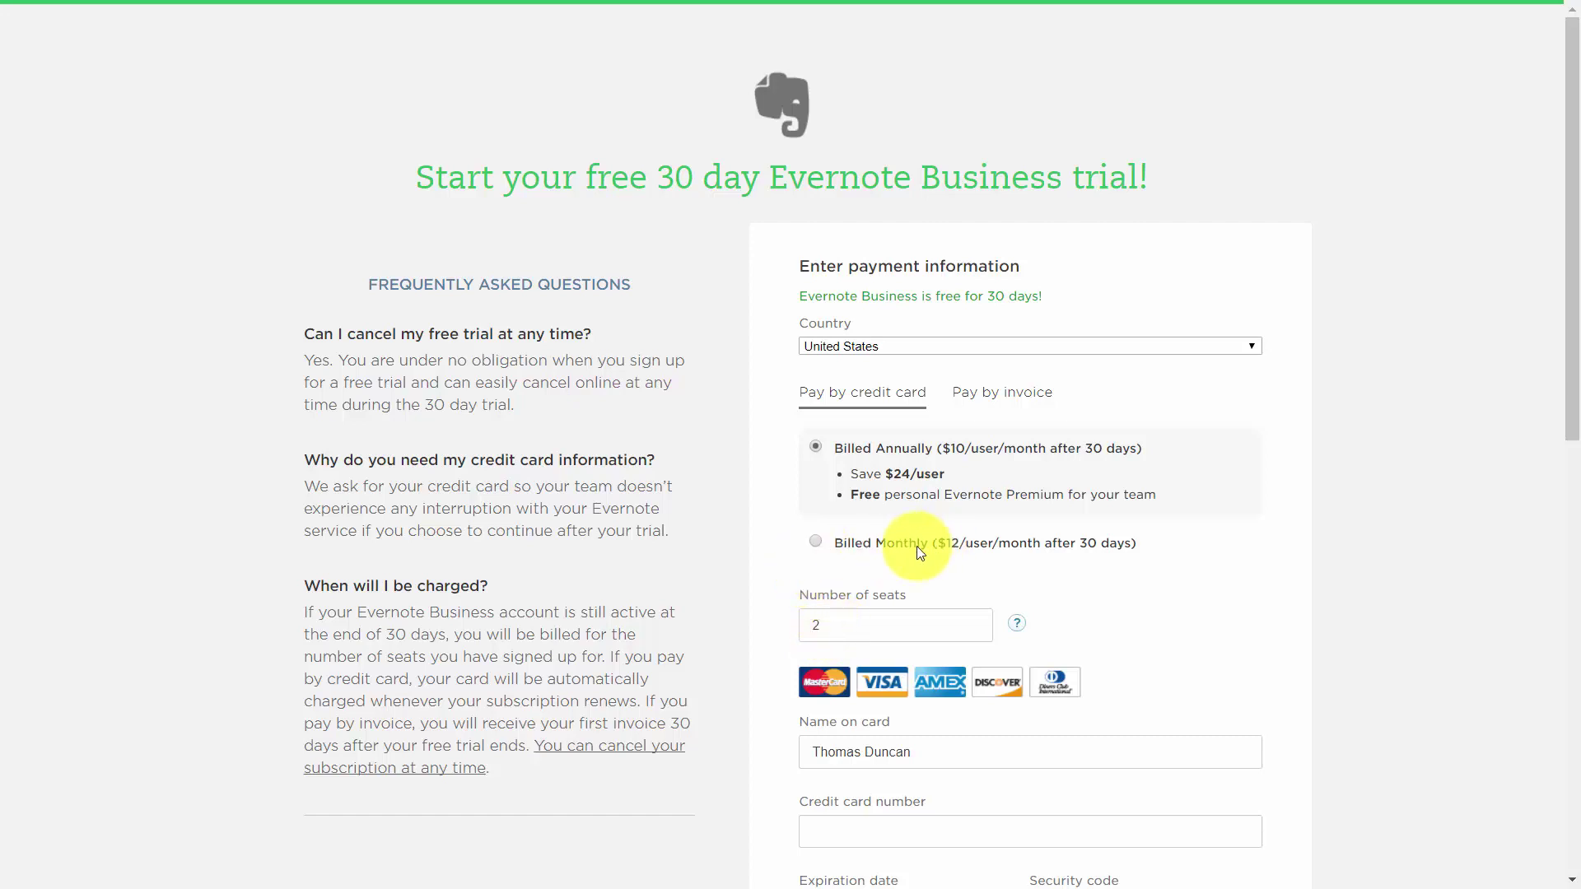
Switch the trial to Billed Monthly at $12/user/month and download the Evernote desktop app.
{"action": "left_click", "coordinate": [817, 541]}
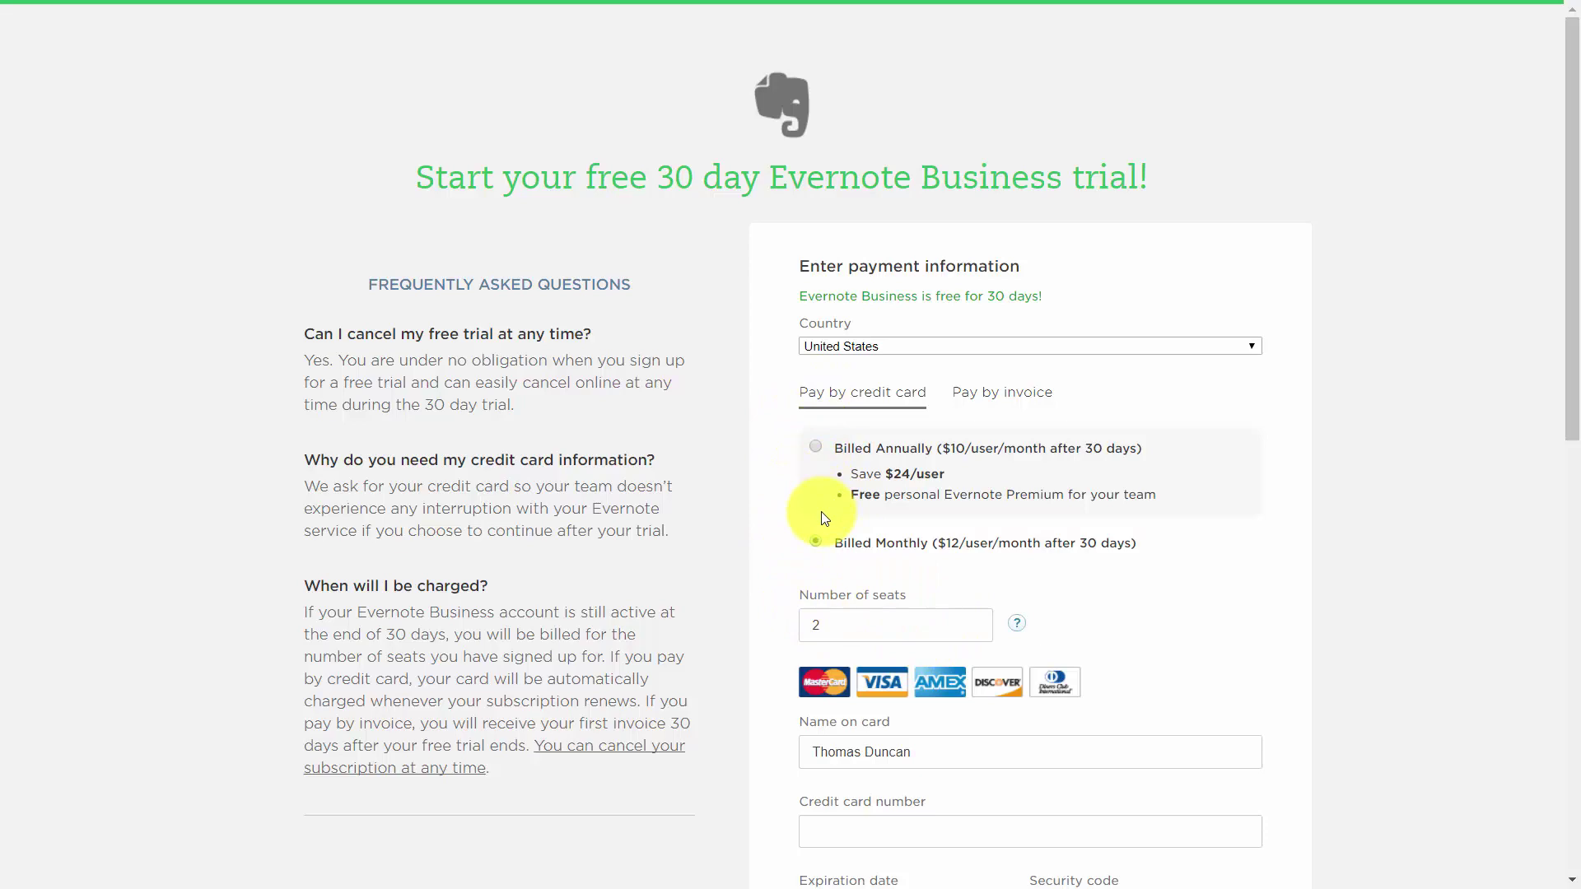
{"action": "scroll", "coordinate": [823, 517], "scroll_direction": "down", "scroll_amount": 1}
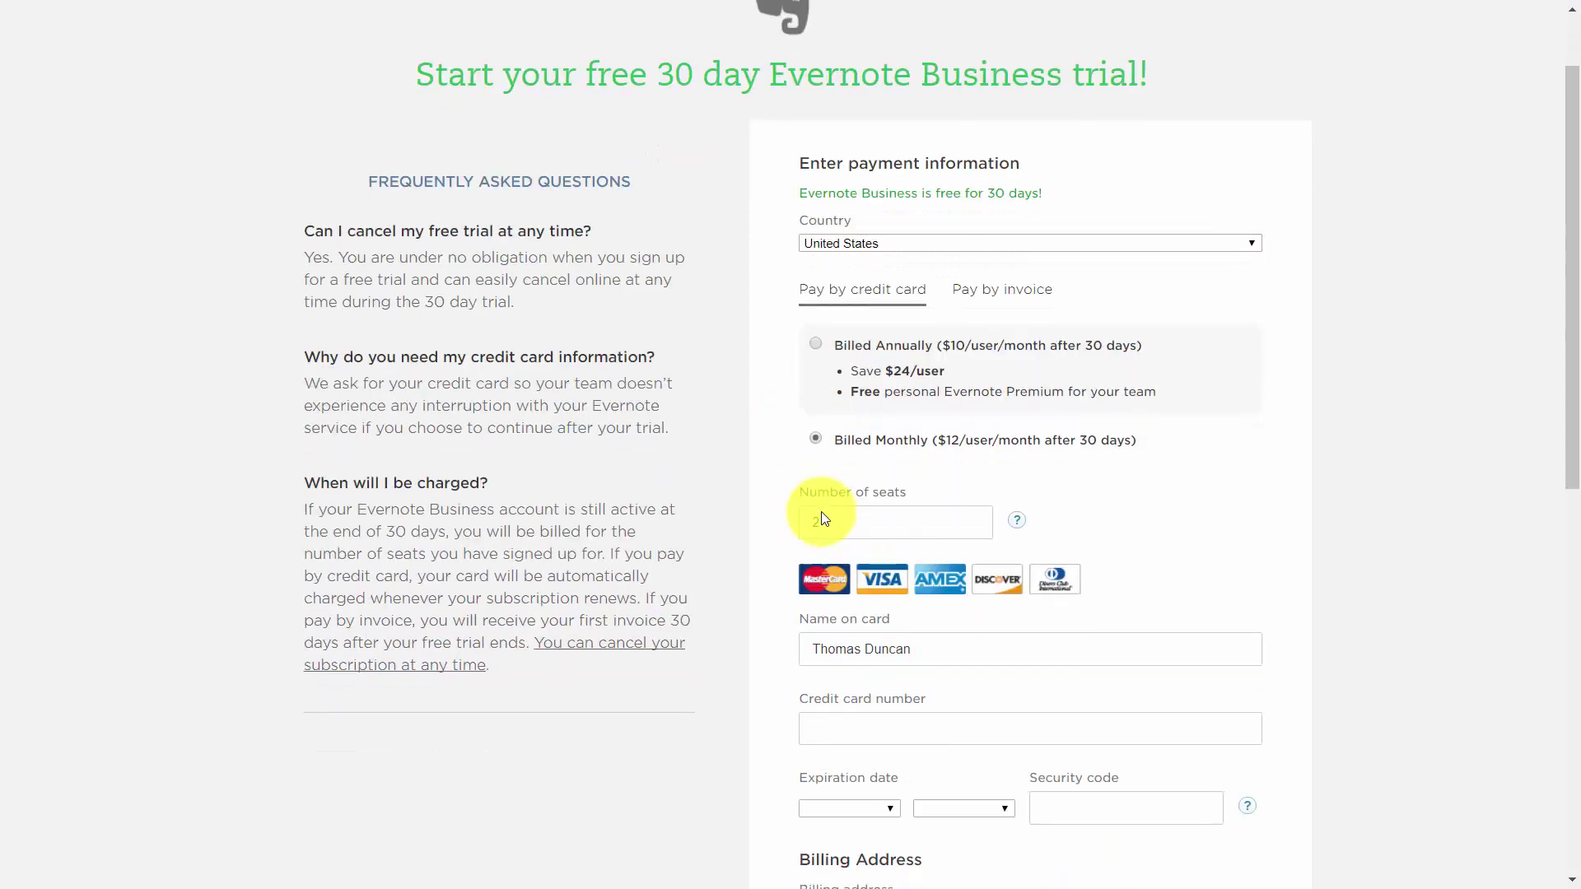
{"action": "scroll", "coordinate": [822, 512], "scroll_direction": "down", "scroll_amount": 1}
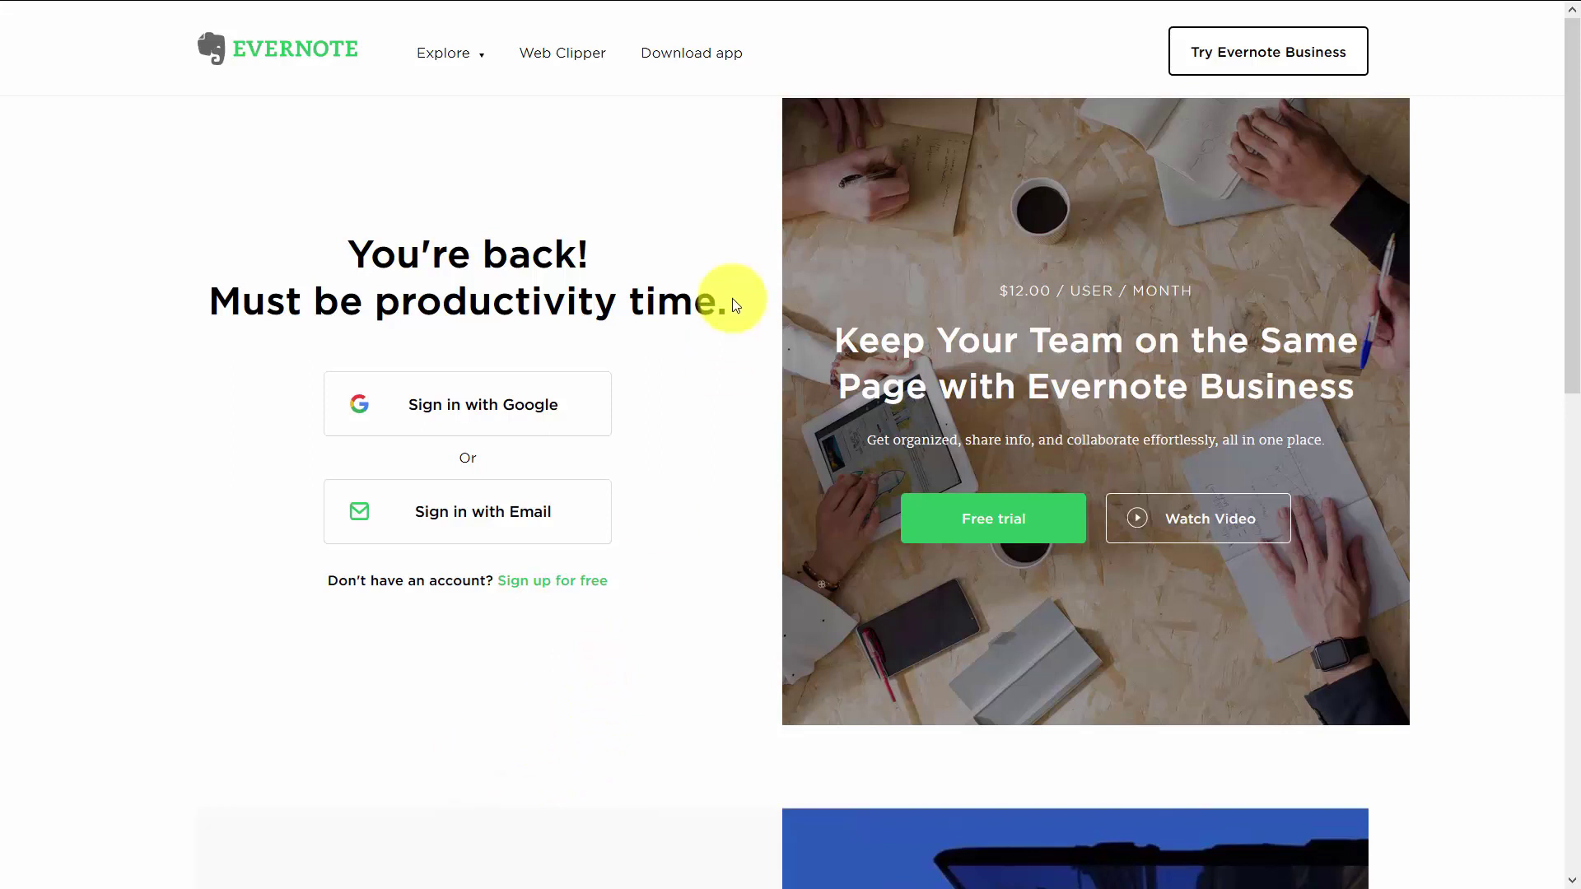
{"action": "left_click", "coordinate": [688, 62]}
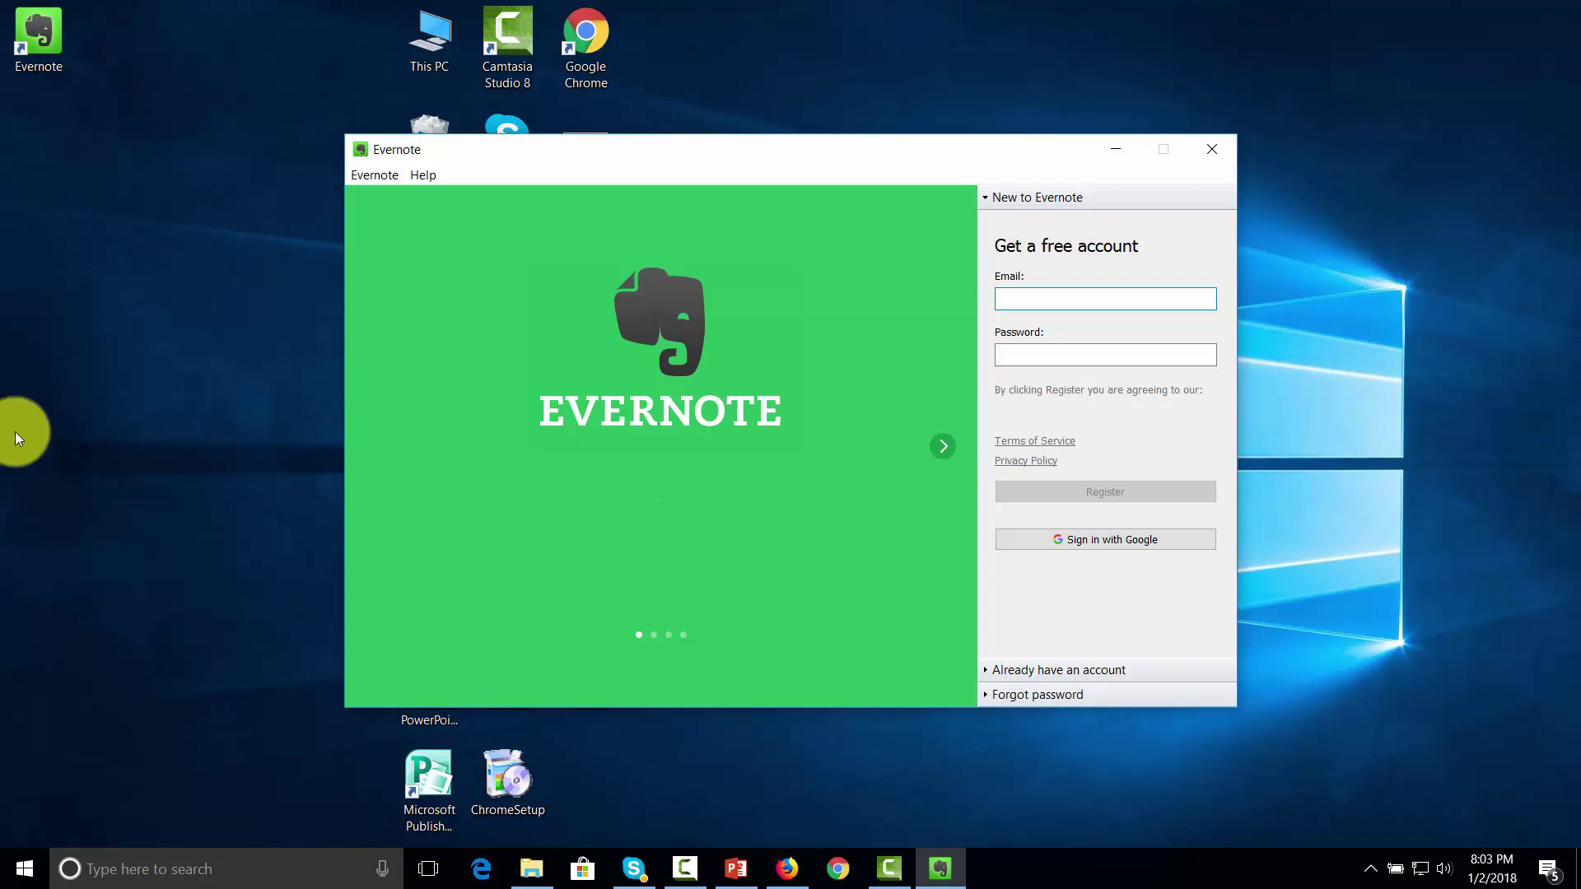
Sign in to the desktop app with the existing account by pasting its e-mail address.
{"action": "left_click", "coordinate": [986, 670]}
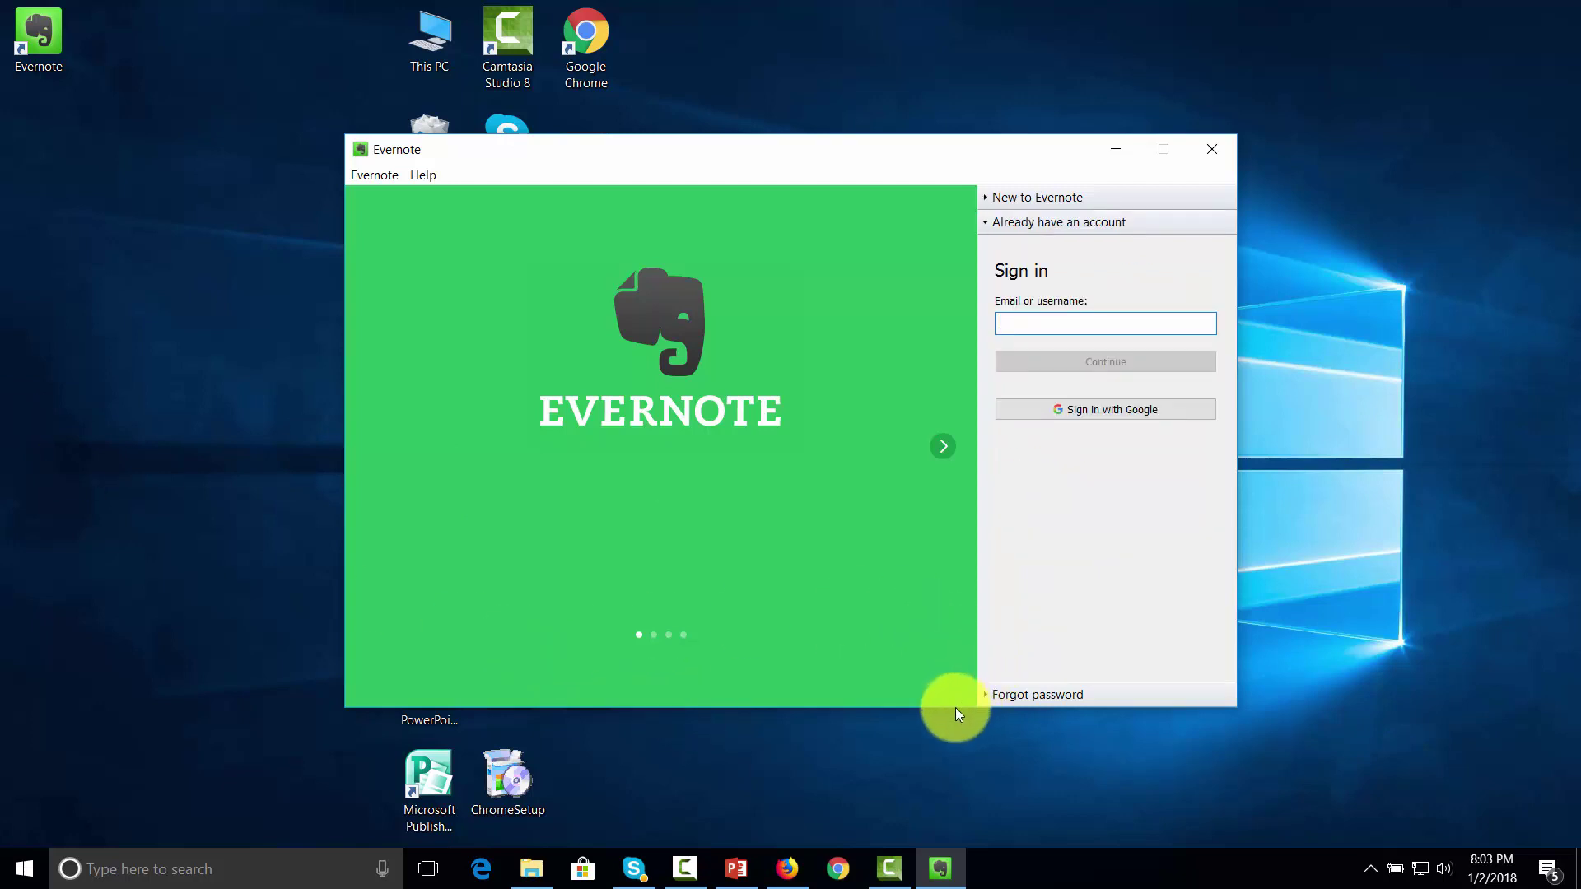
{"action": "left_click", "coordinate": [1017, 326]}
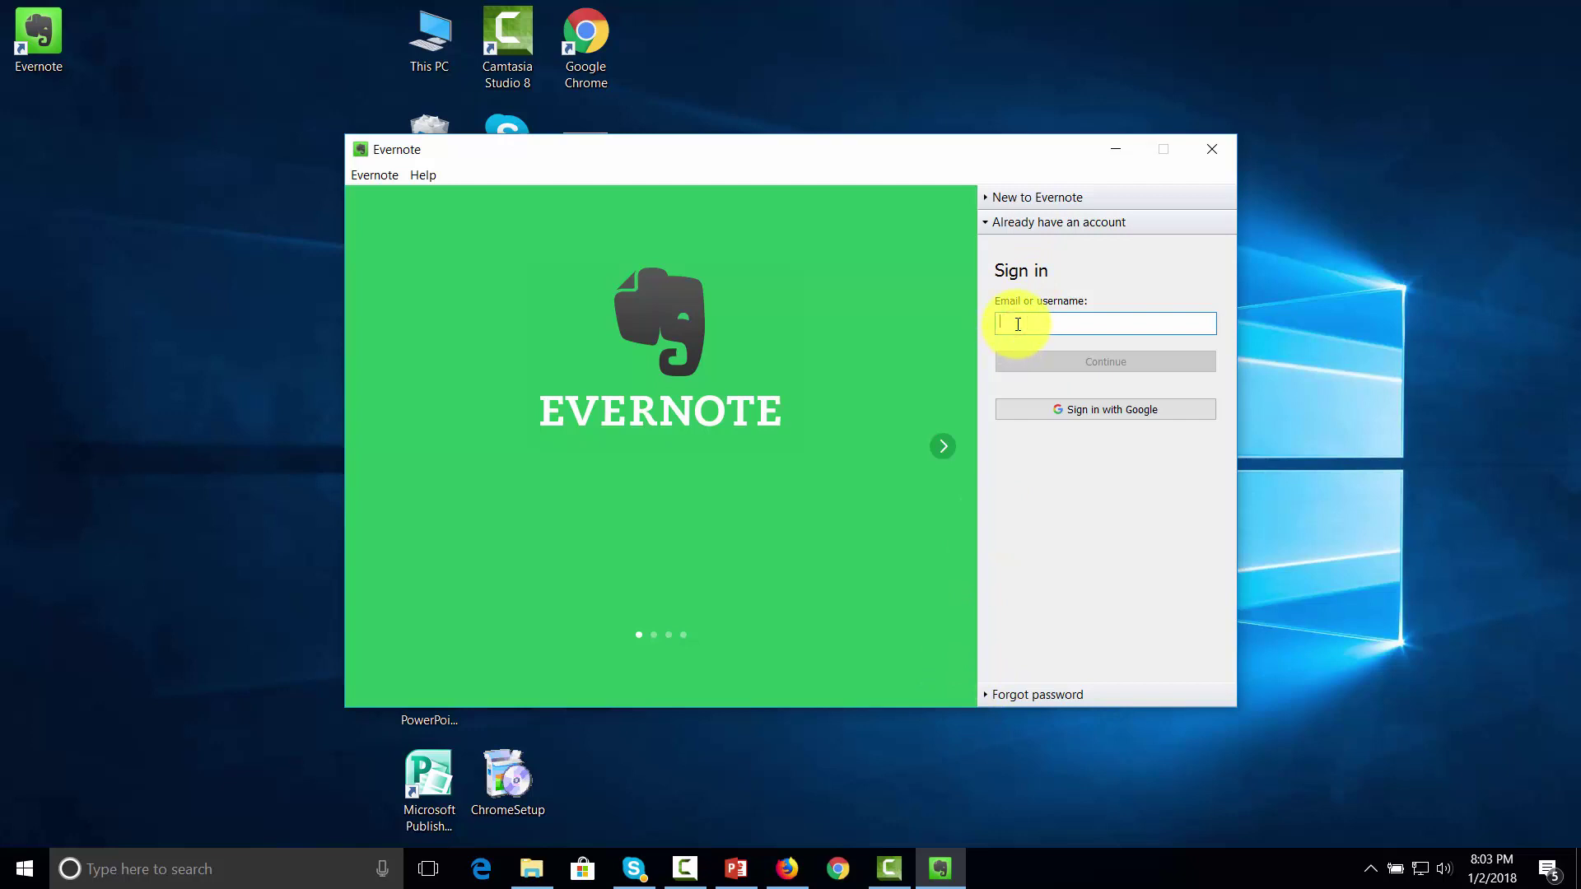
{"action": "key", "text": "ctrl+v"}
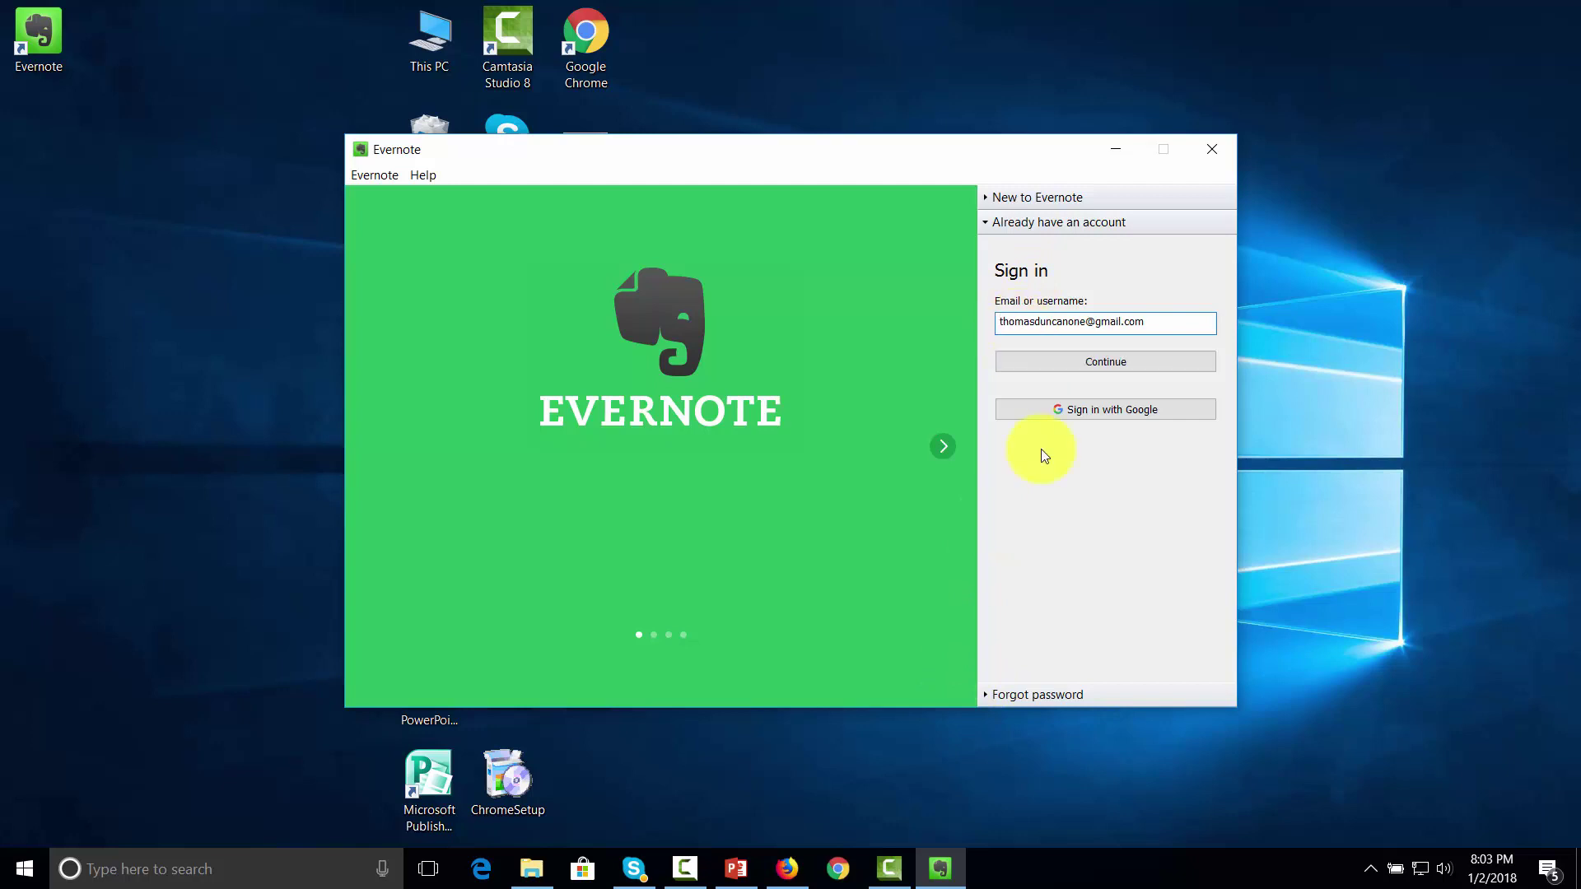
{"action": "left_click", "coordinate": [1085, 366]}
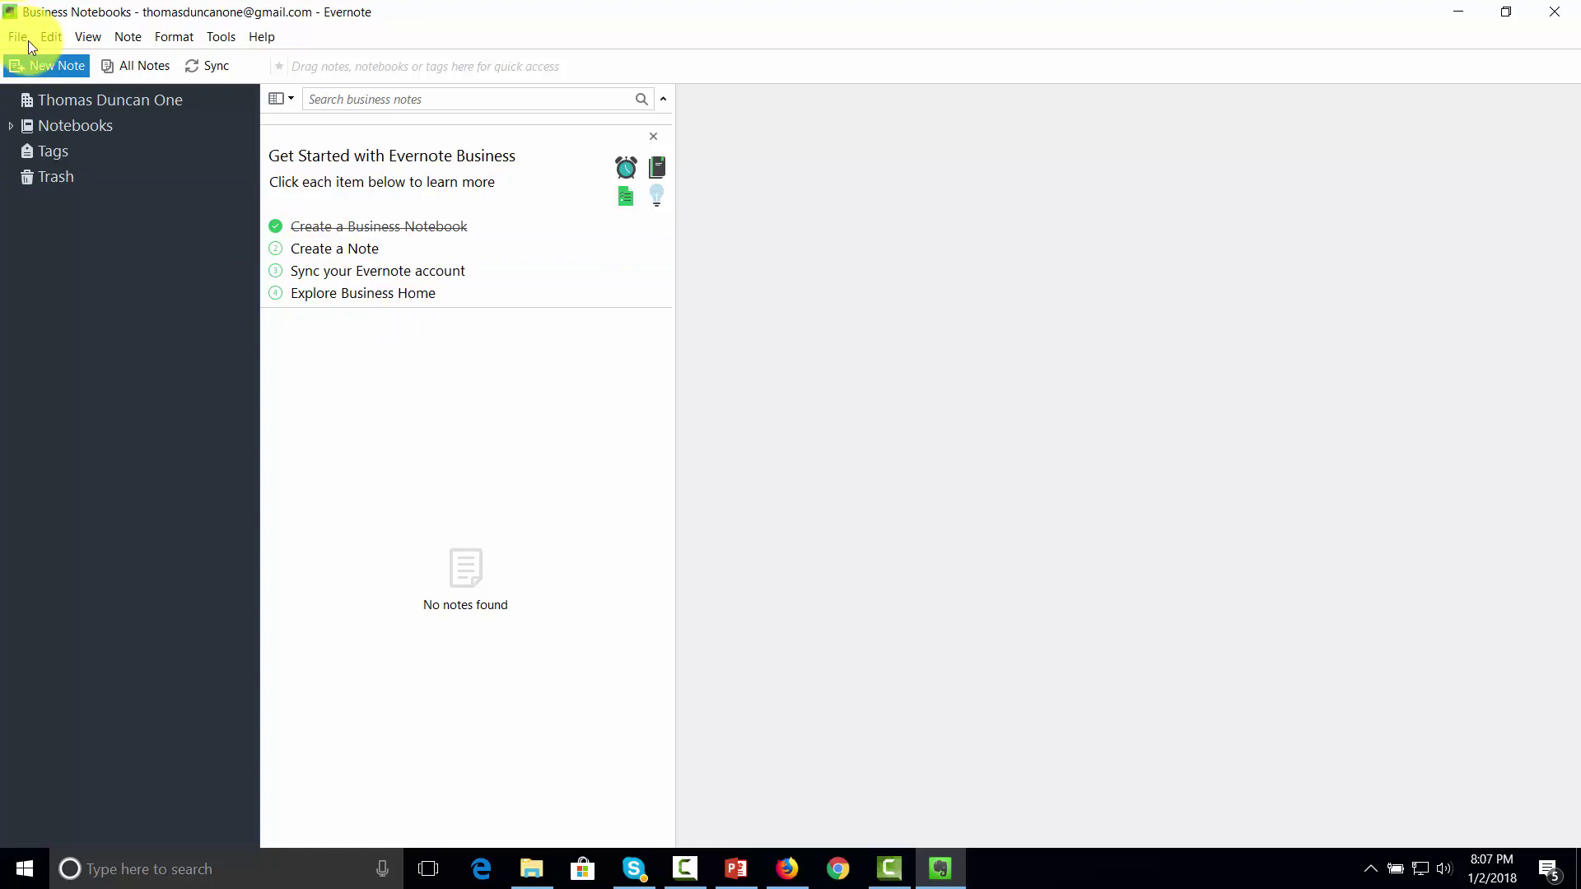
Start a new note, then open the company's Business Summary and sync with the server.
{"action": "left_click", "coordinate": [58, 72]}
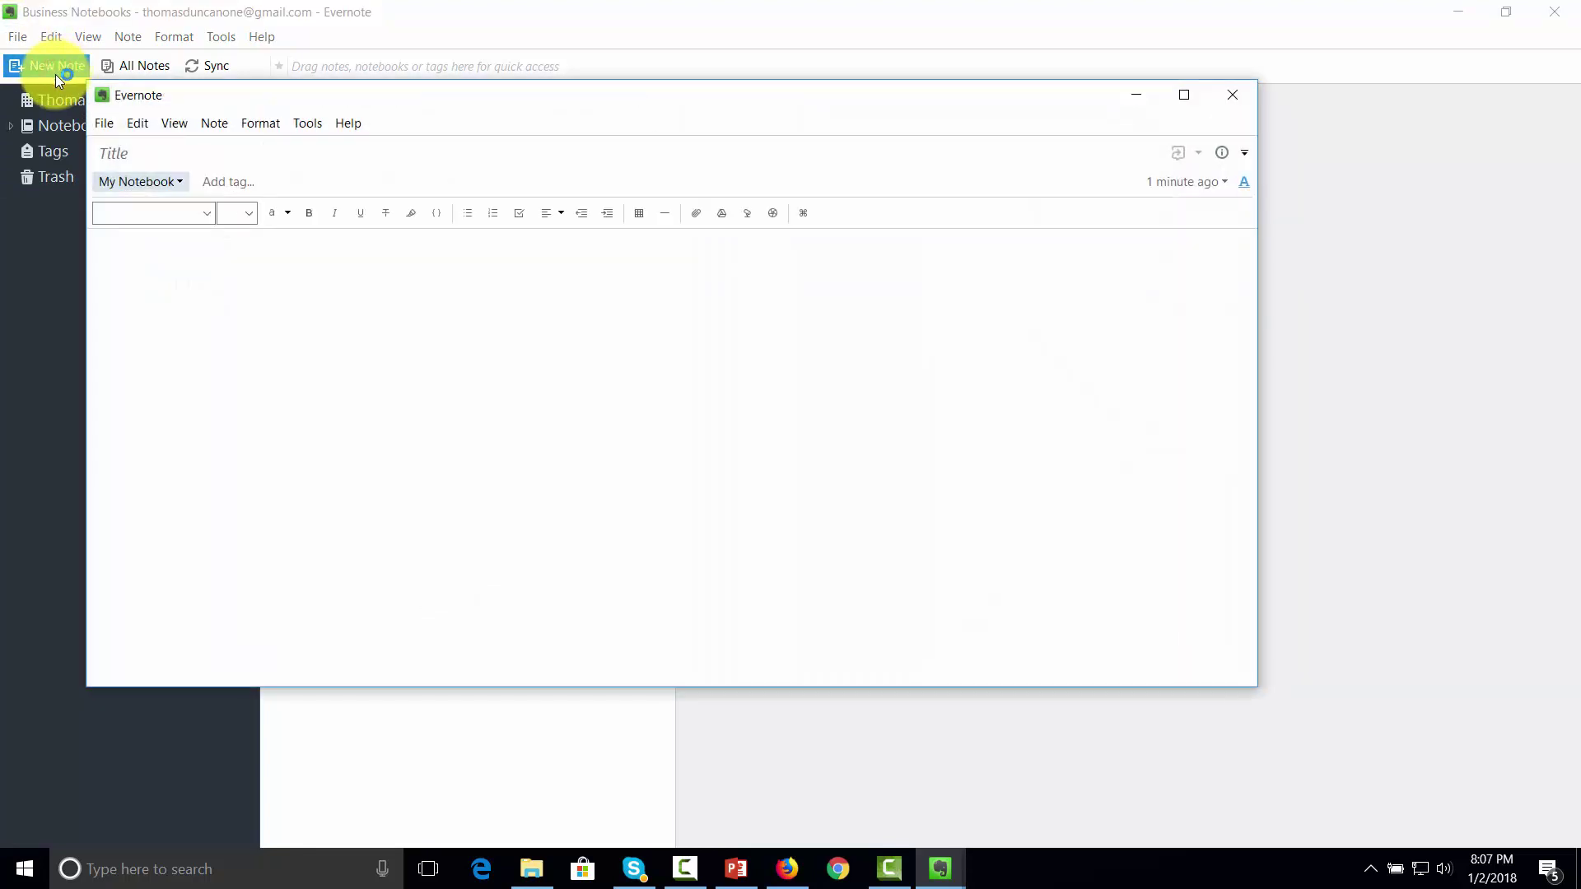
{"action": "left_click", "coordinate": [194, 153]}
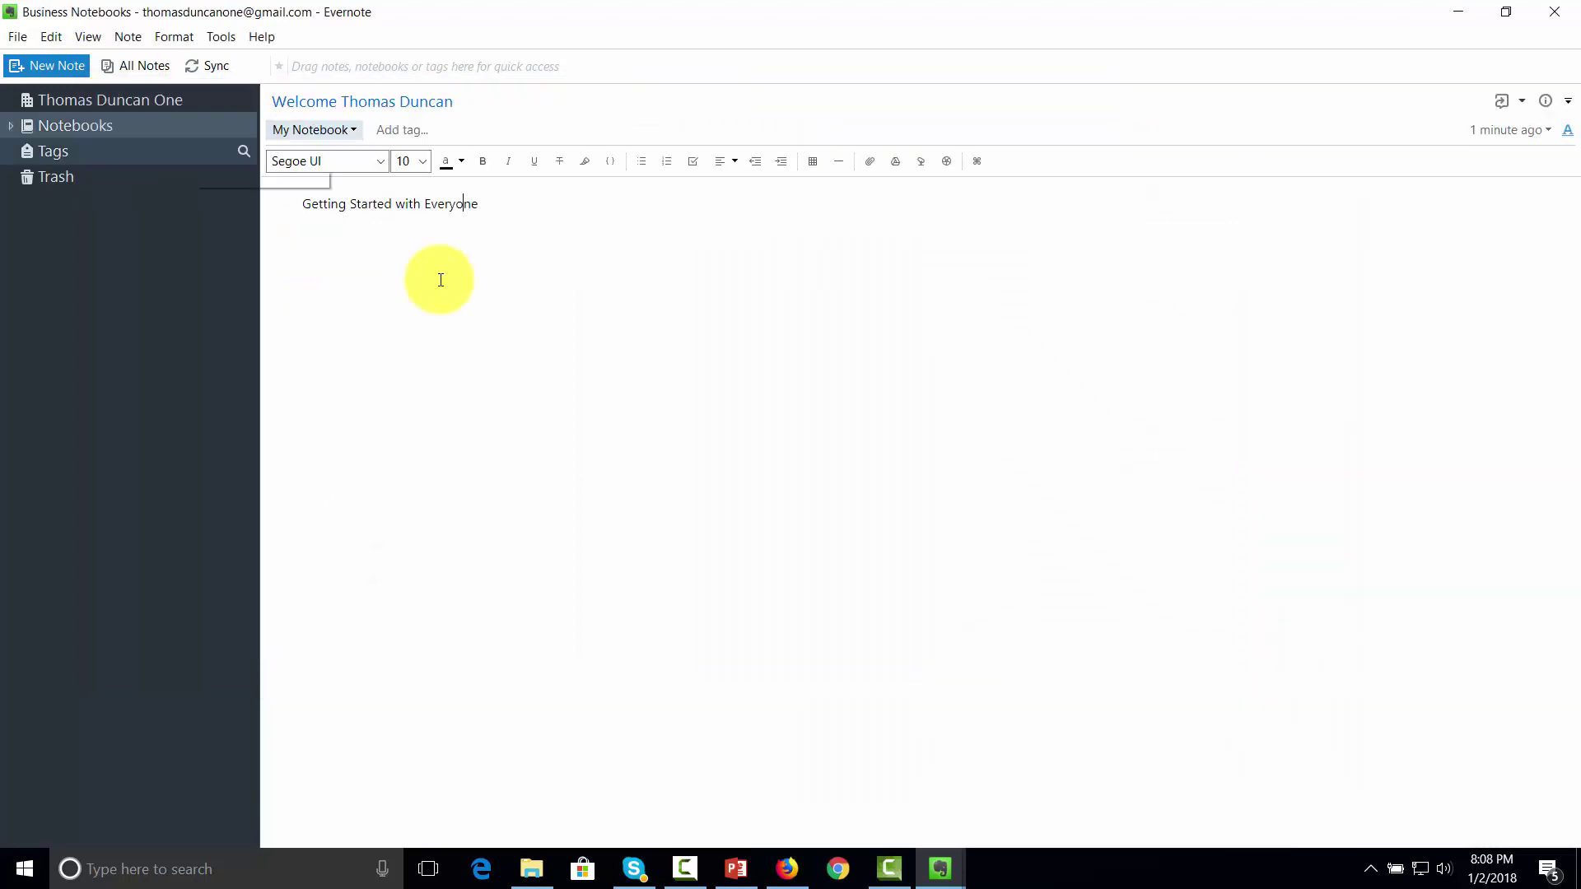
{"action": "left_click", "coordinate": [157, 102]}
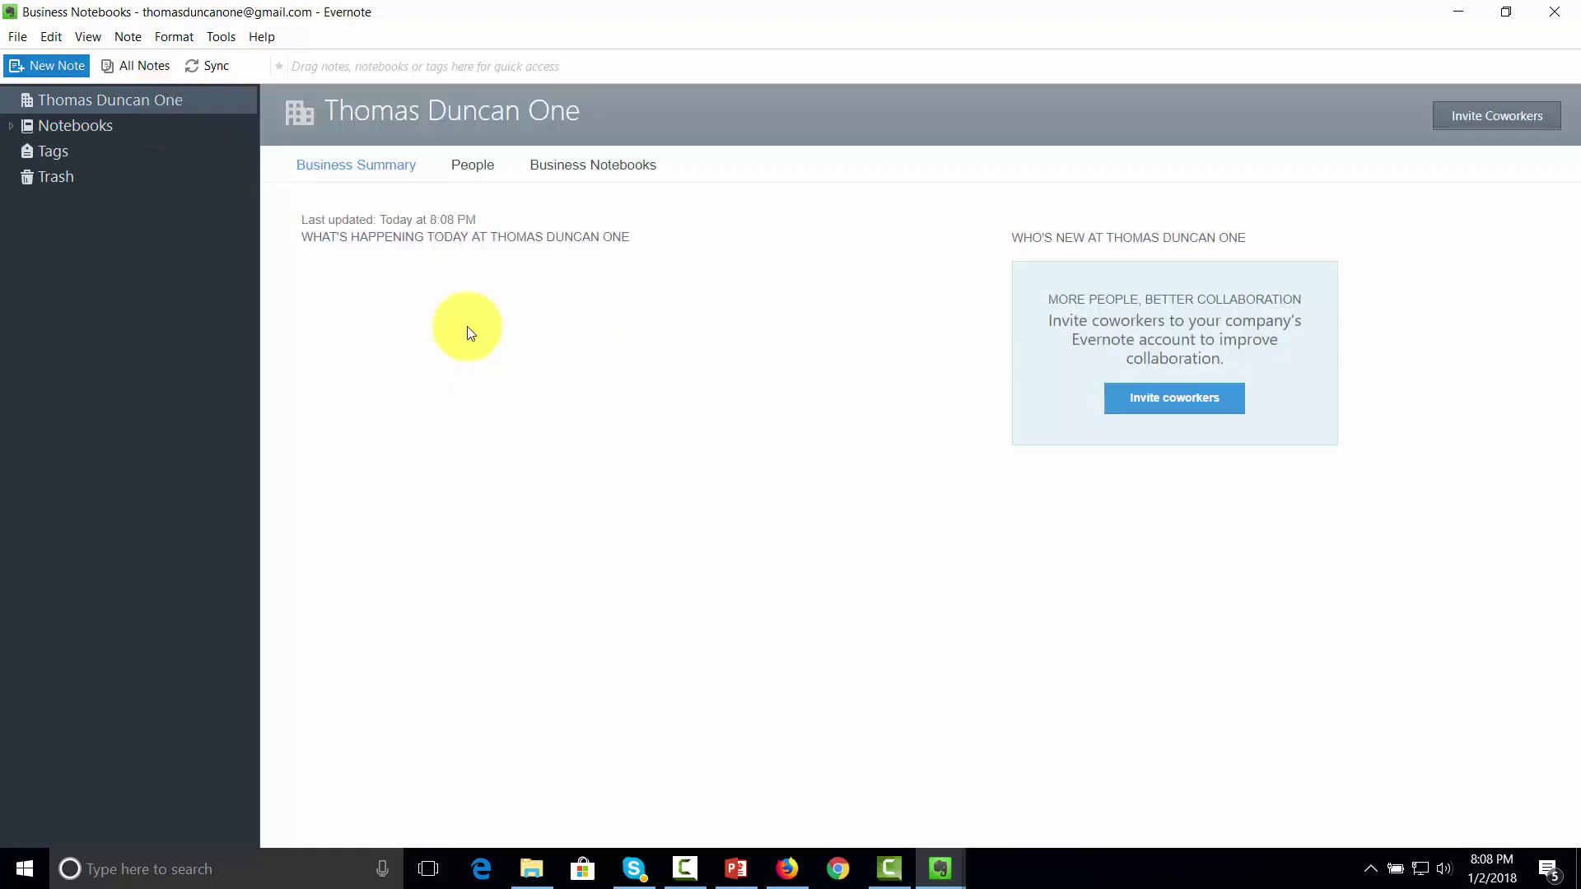
{"action": "left_click", "coordinate": [198, 68]}
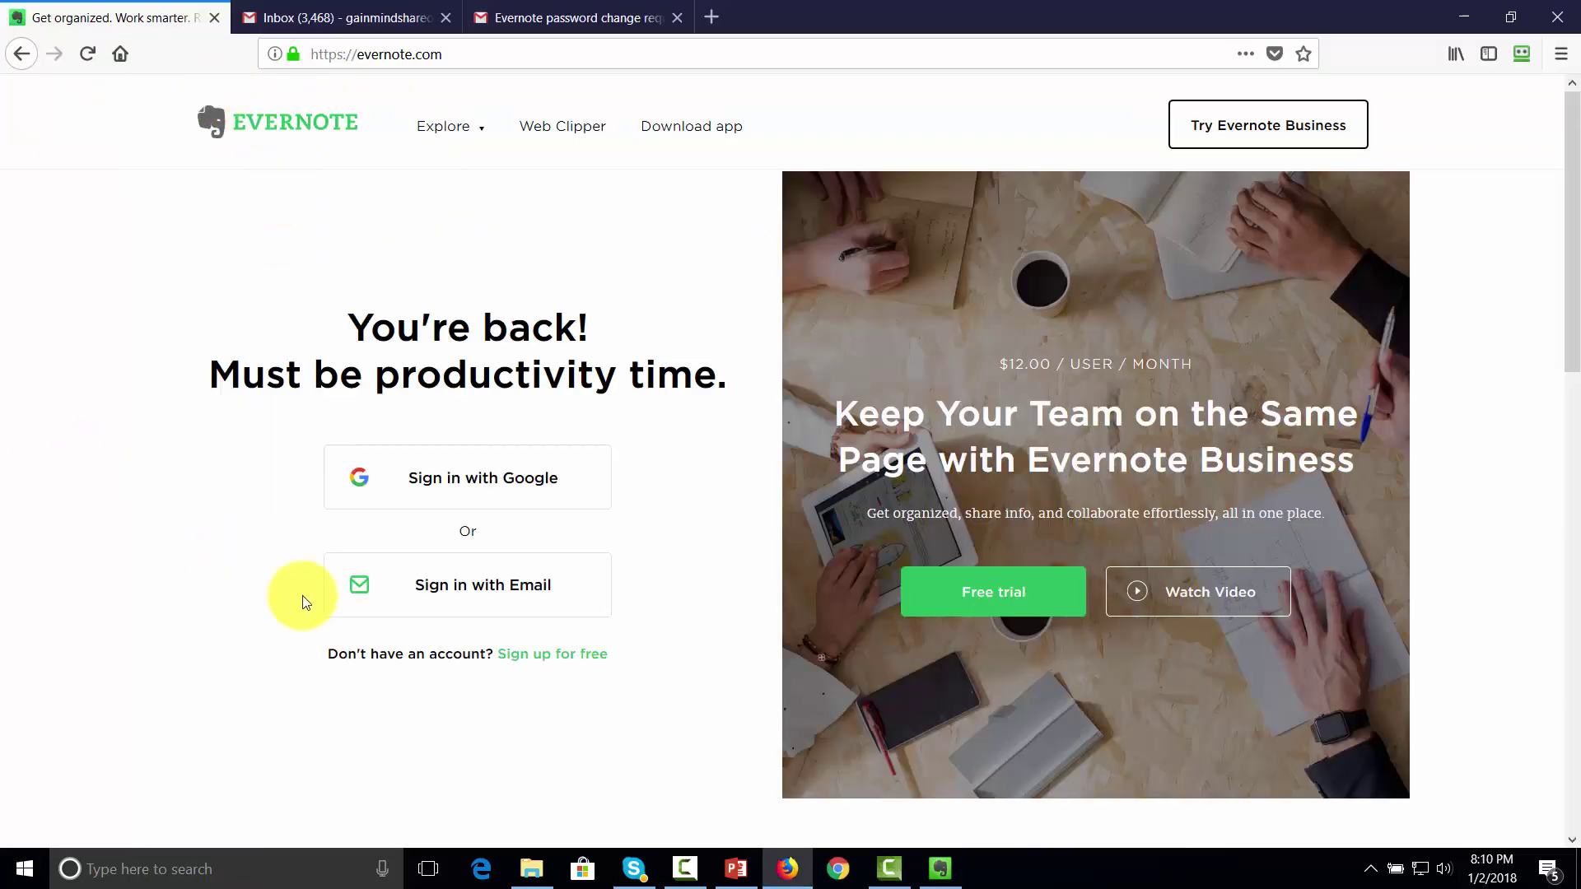
Sign in to Evernote Web by e-mail and dismiss the business welcome dialog with Get started.
{"action": "left_click", "coordinate": [465, 583]}
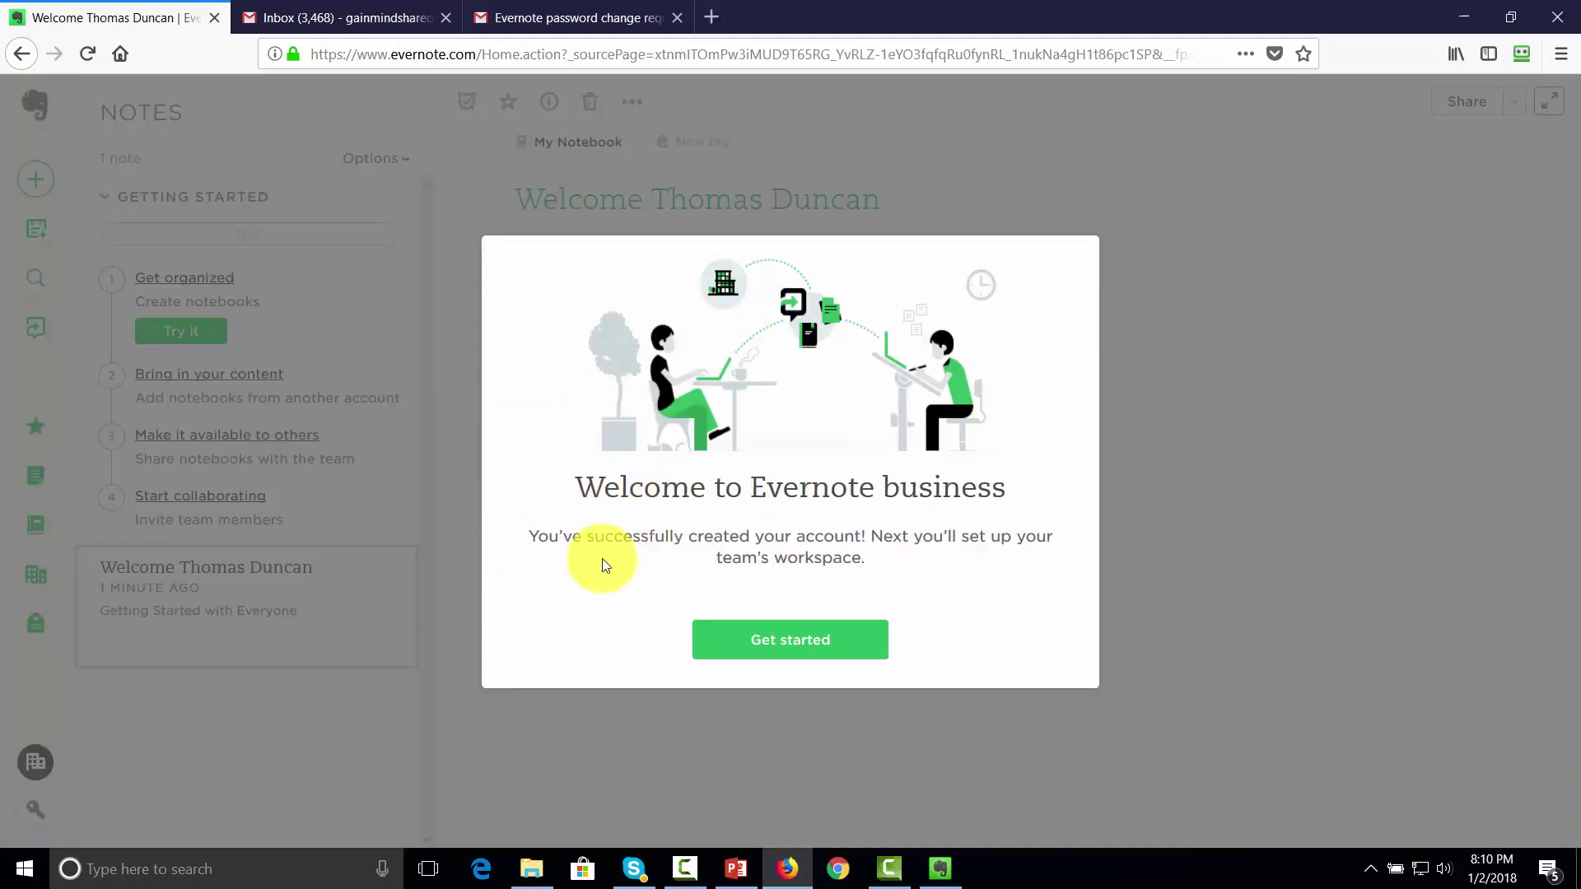
{"action": "left_click", "coordinate": [781, 644]}
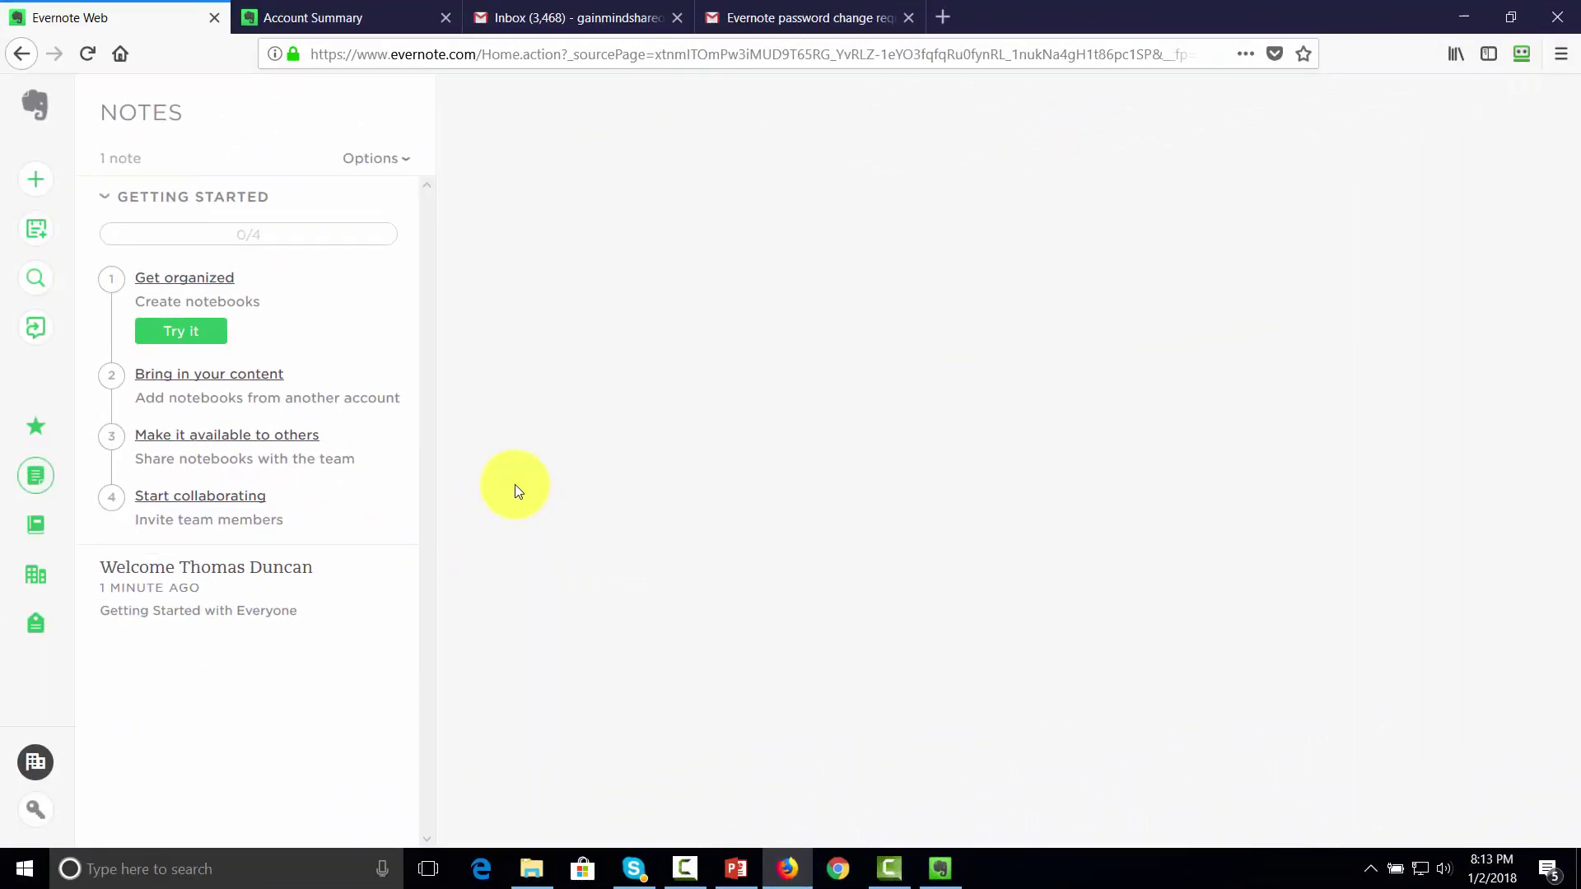
Switch the browser to full screen with F11.
{"action": "key", "text": "F11"}
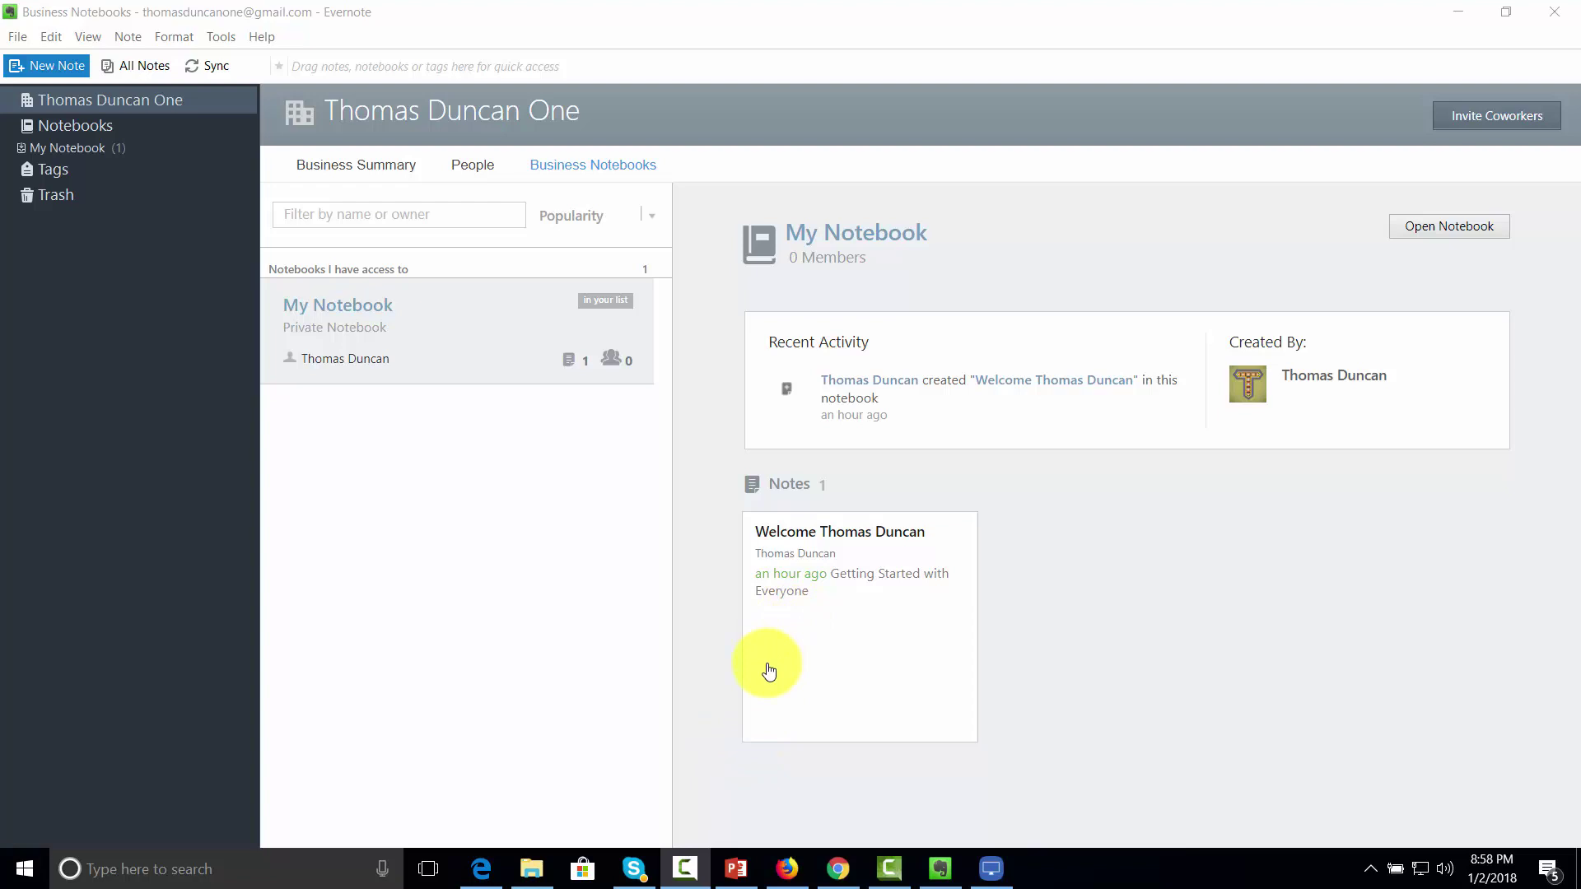
Open the welcome note's Share Note dialog from the Note menu's Share submenu.
{"action": "left_click", "coordinate": [127, 38]}
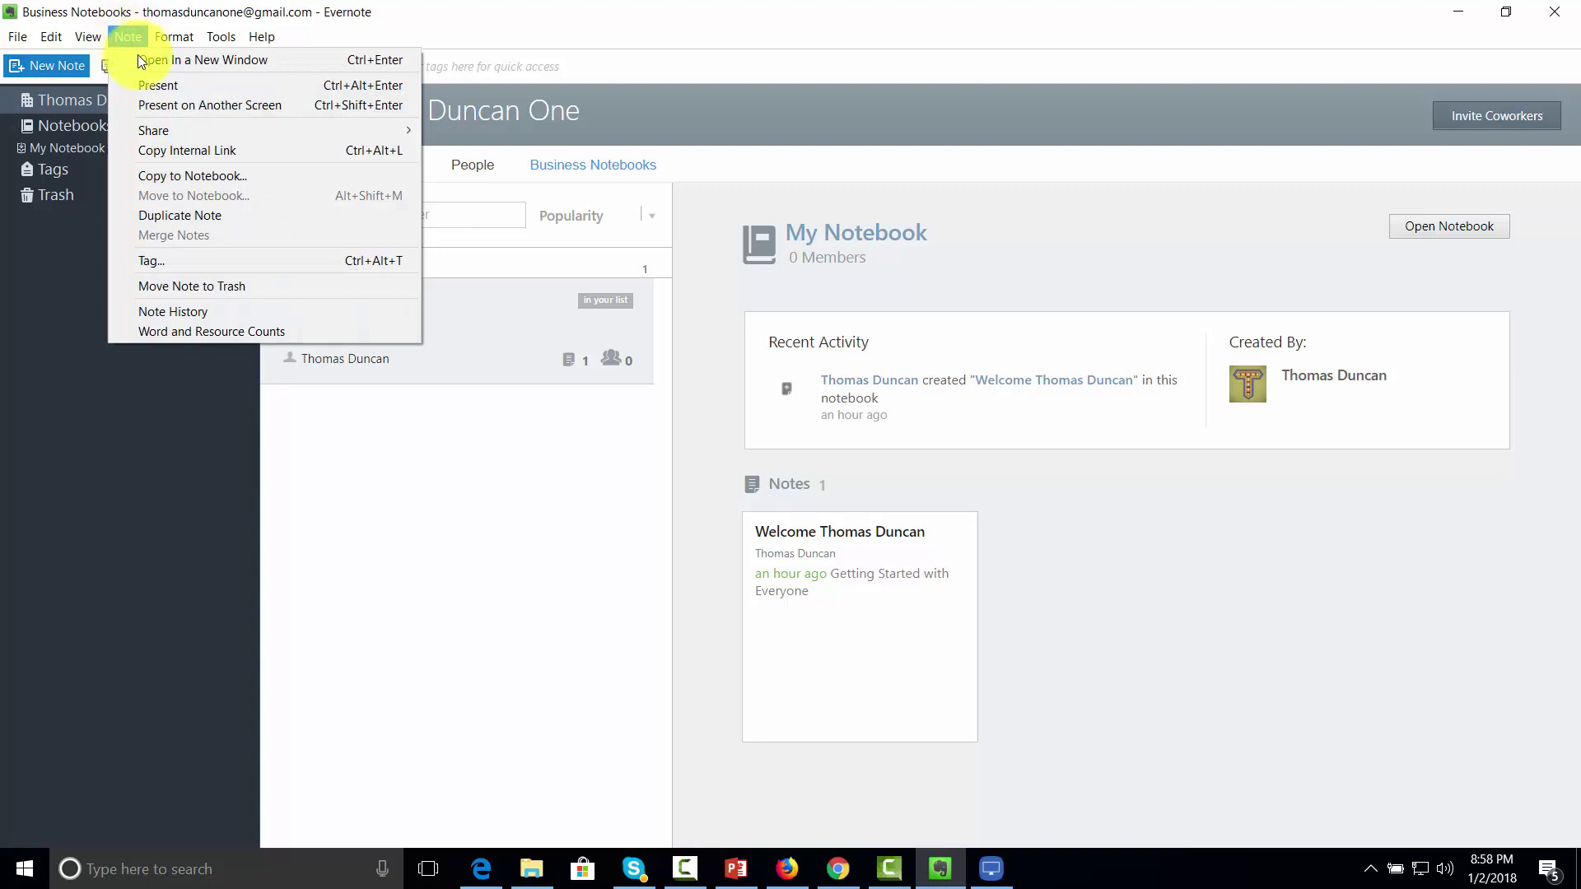
{"action": "mouse_move", "coordinate": [165, 128]}
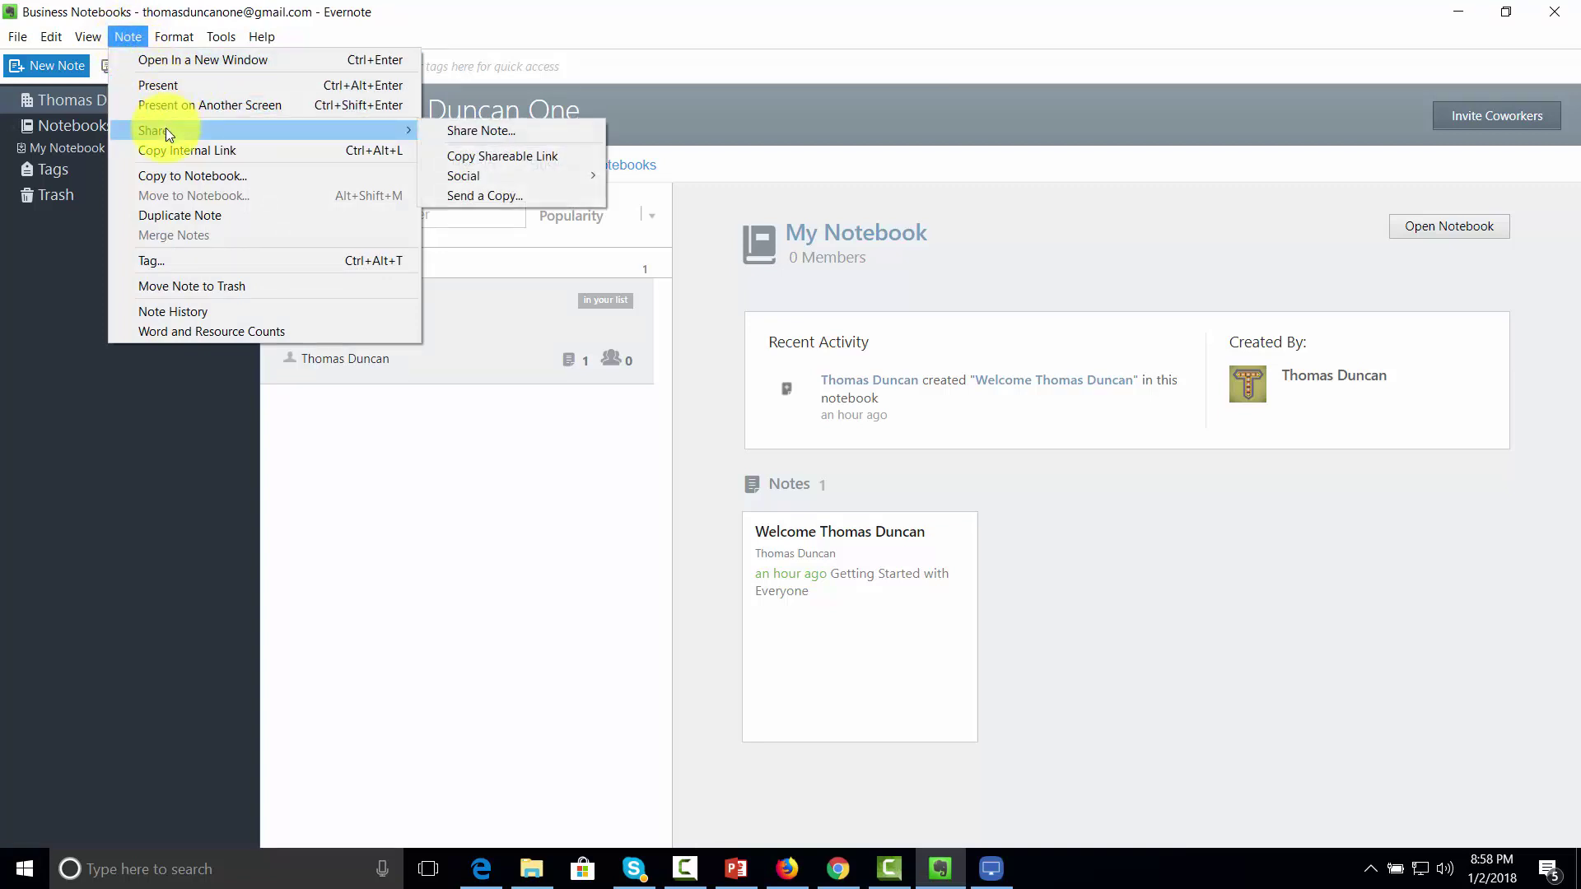
{"action": "left_click", "coordinate": [482, 130]}
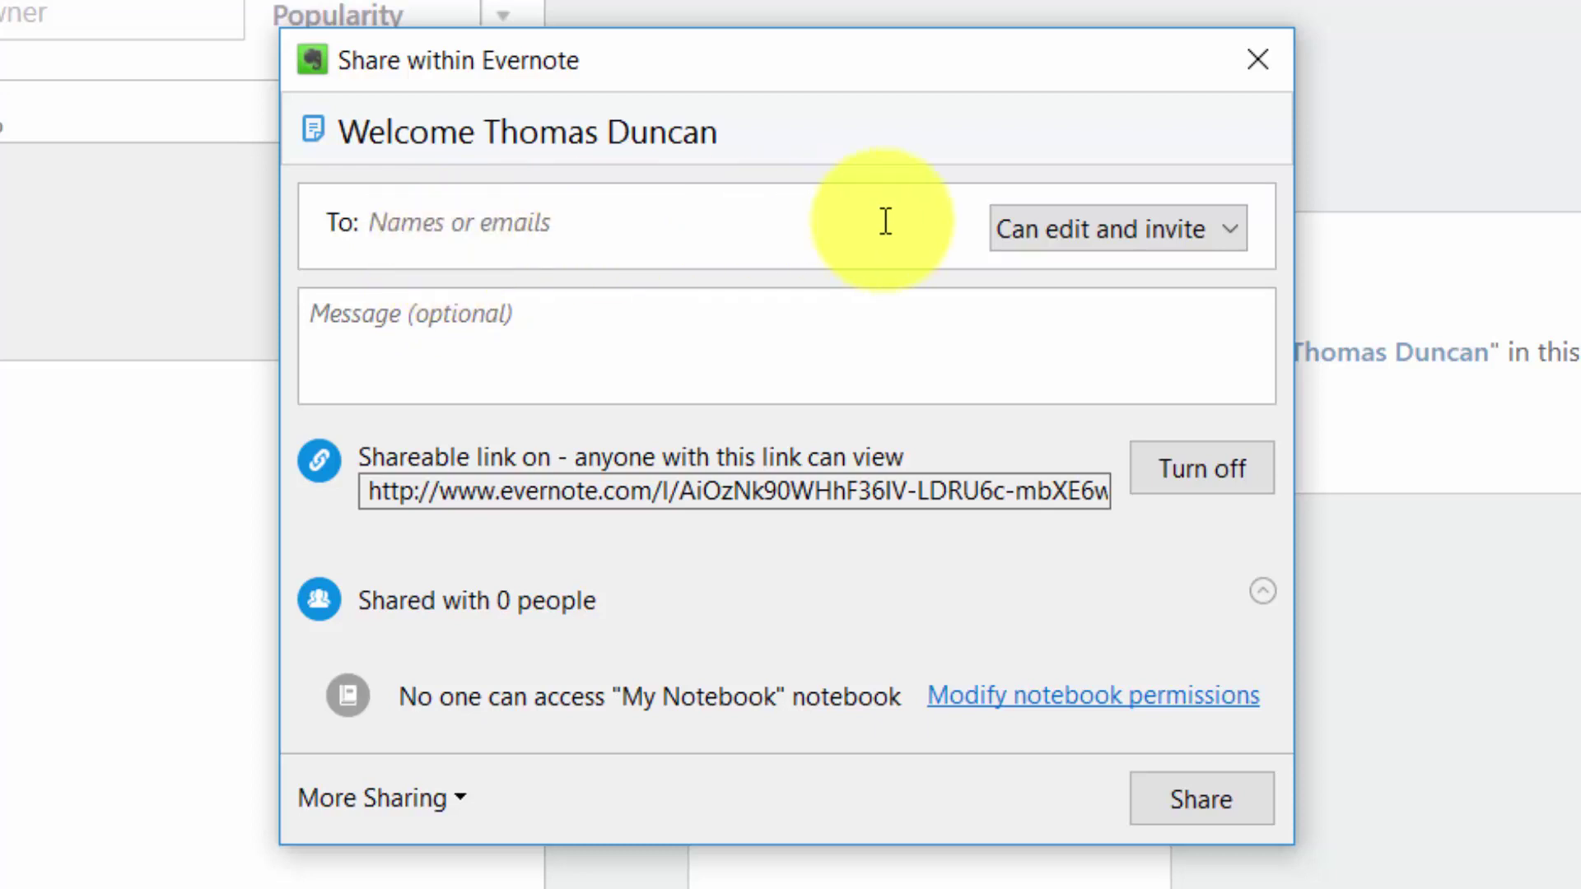
Choose Can edit and invite permission and add the recipient's e-mail to the To field.
{"action": "left_click", "coordinate": [1219, 224]}
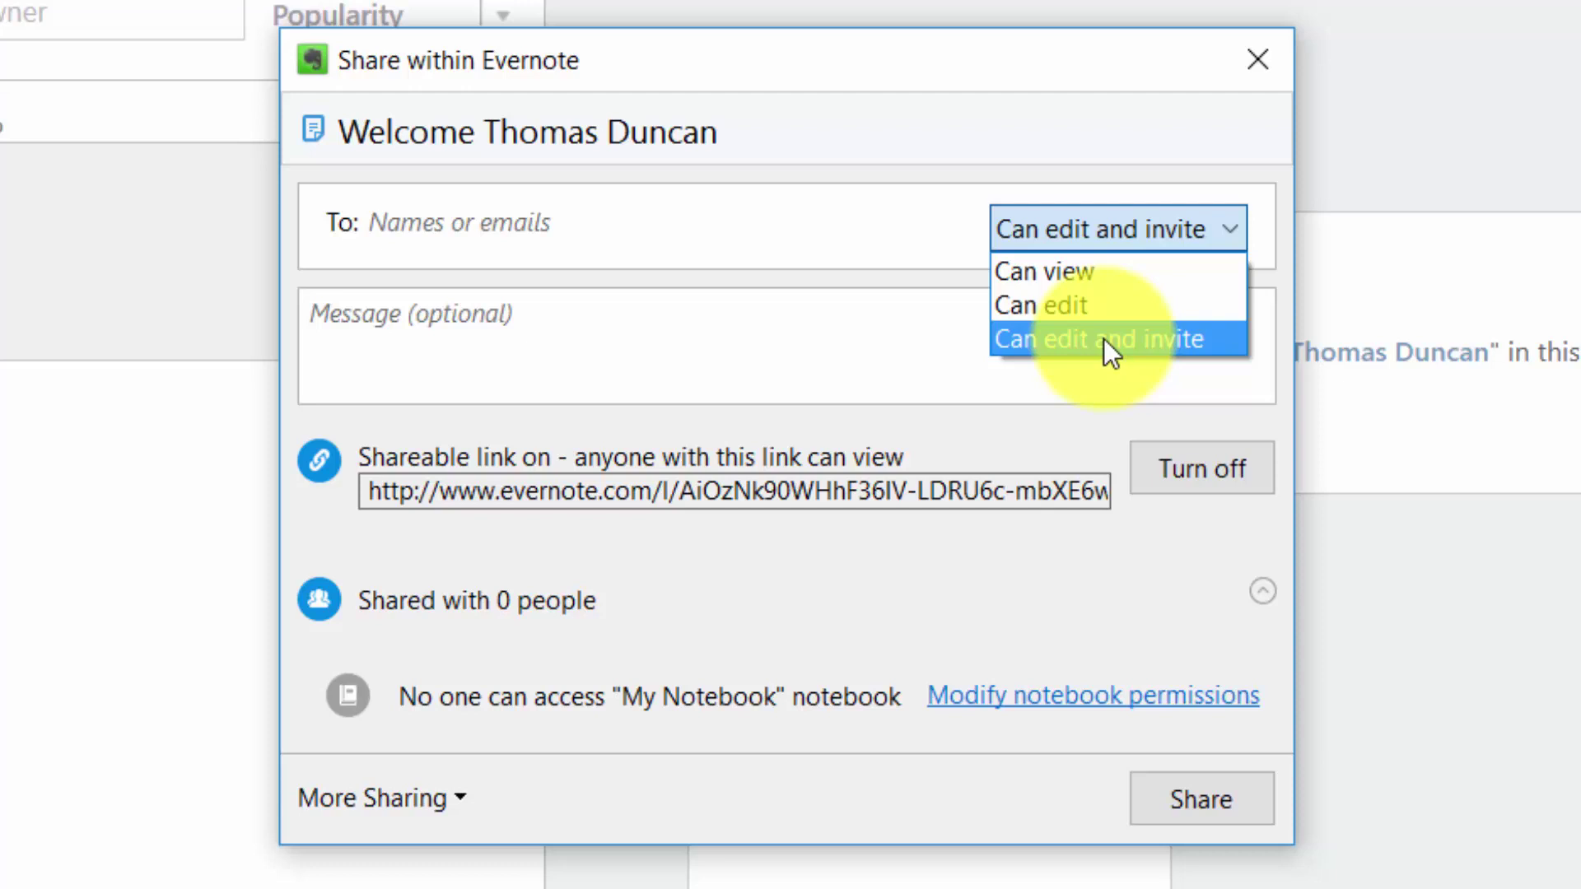
{"action": "left_click", "coordinate": [1124, 236]}
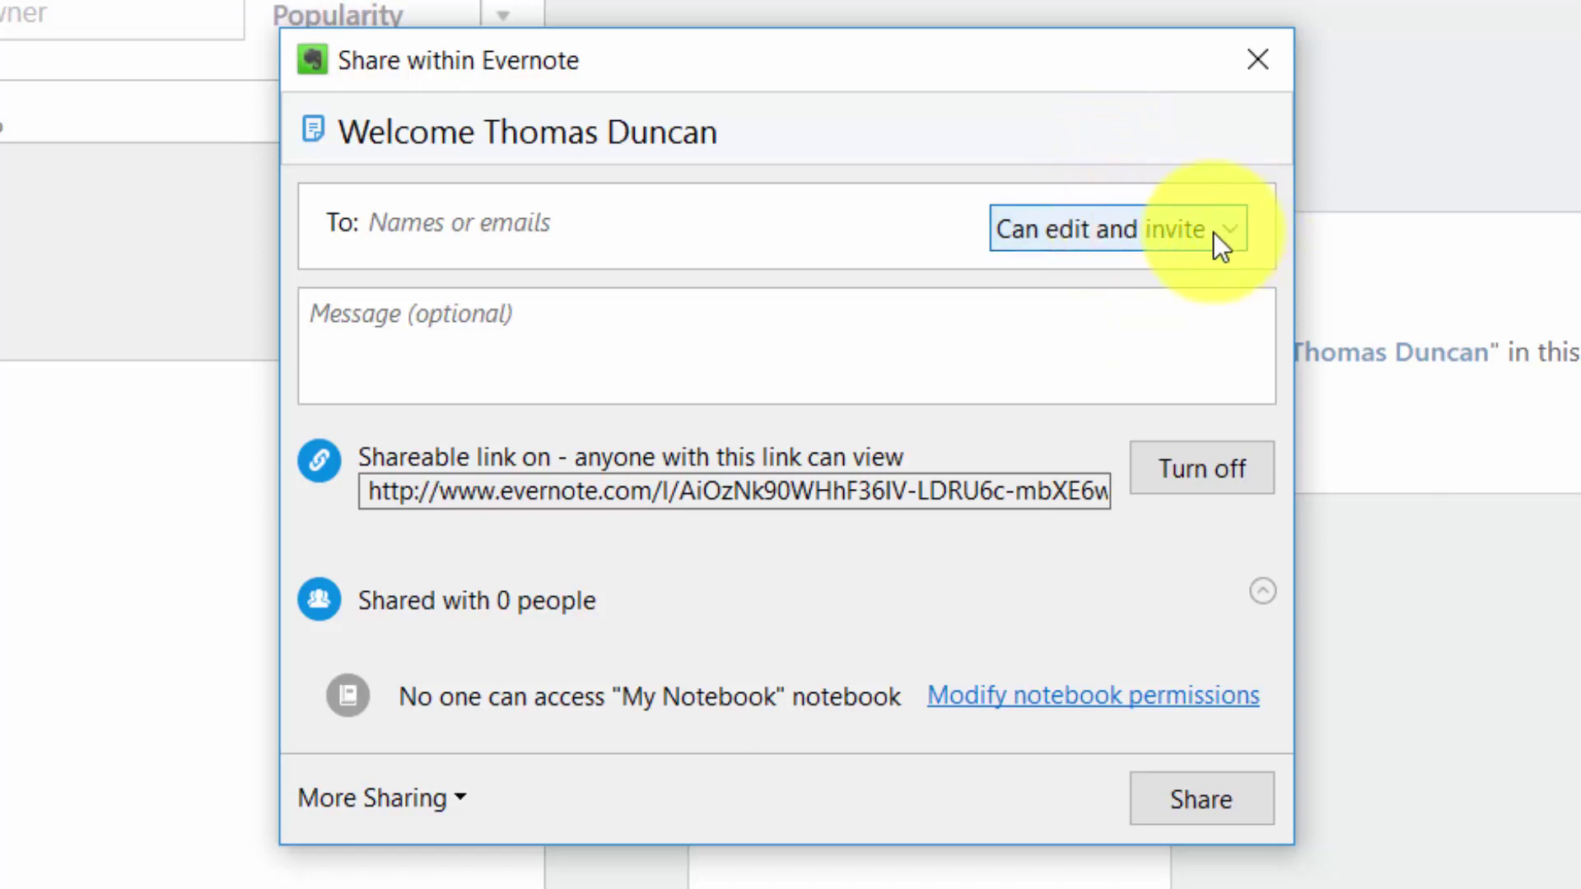
{"action": "left_click", "coordinate": [450, 226]}
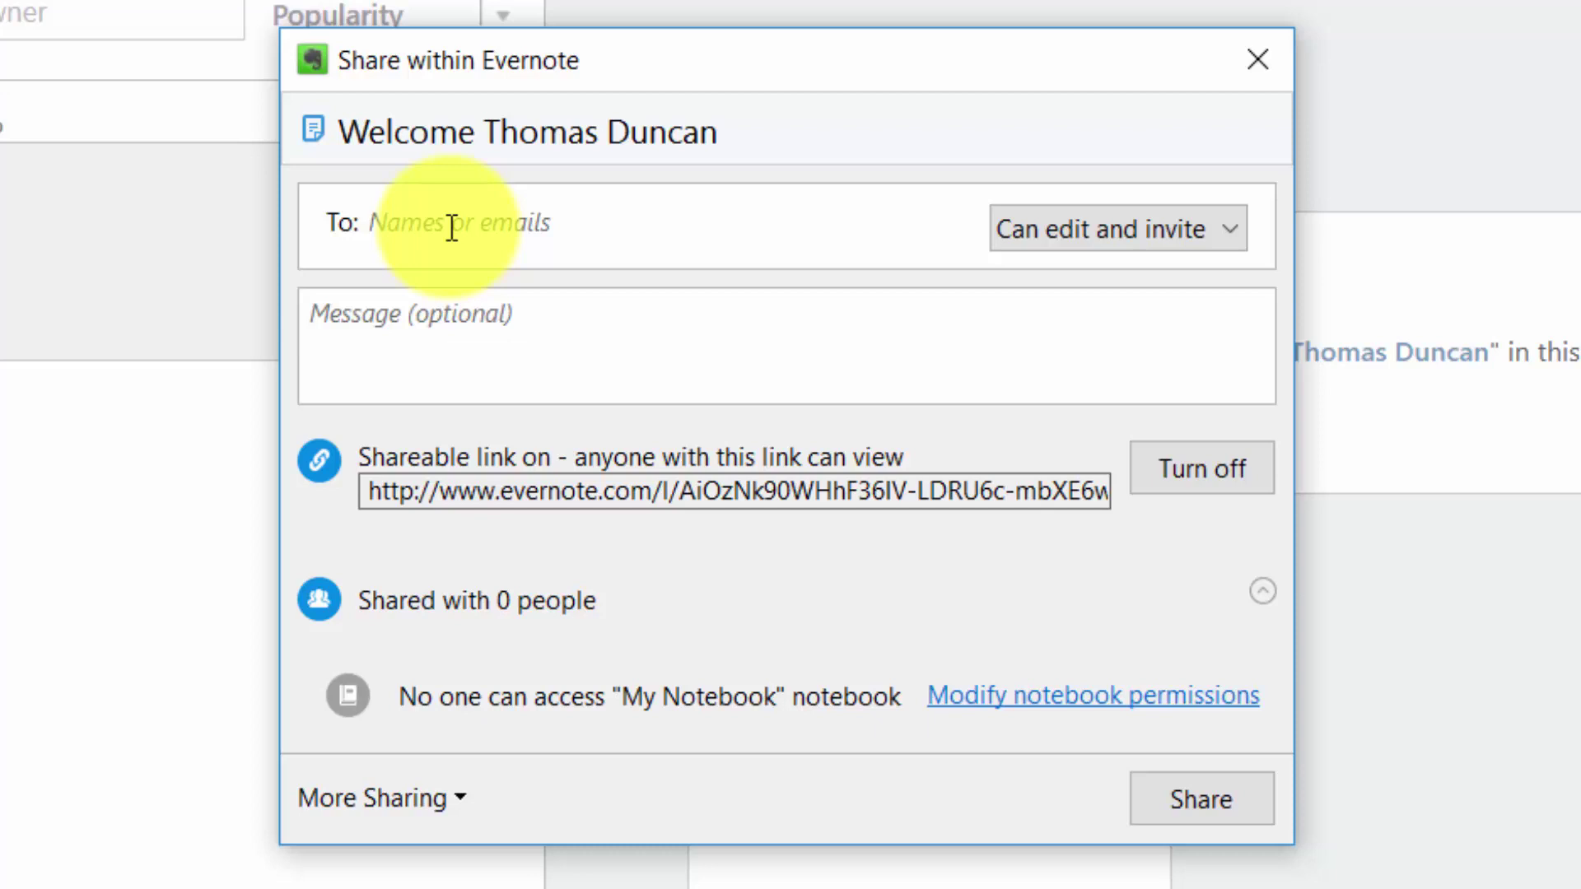
{"action": "key", "text": "ctrl+v"}
{"action": "left_click", "coordinate": [339, 346]}
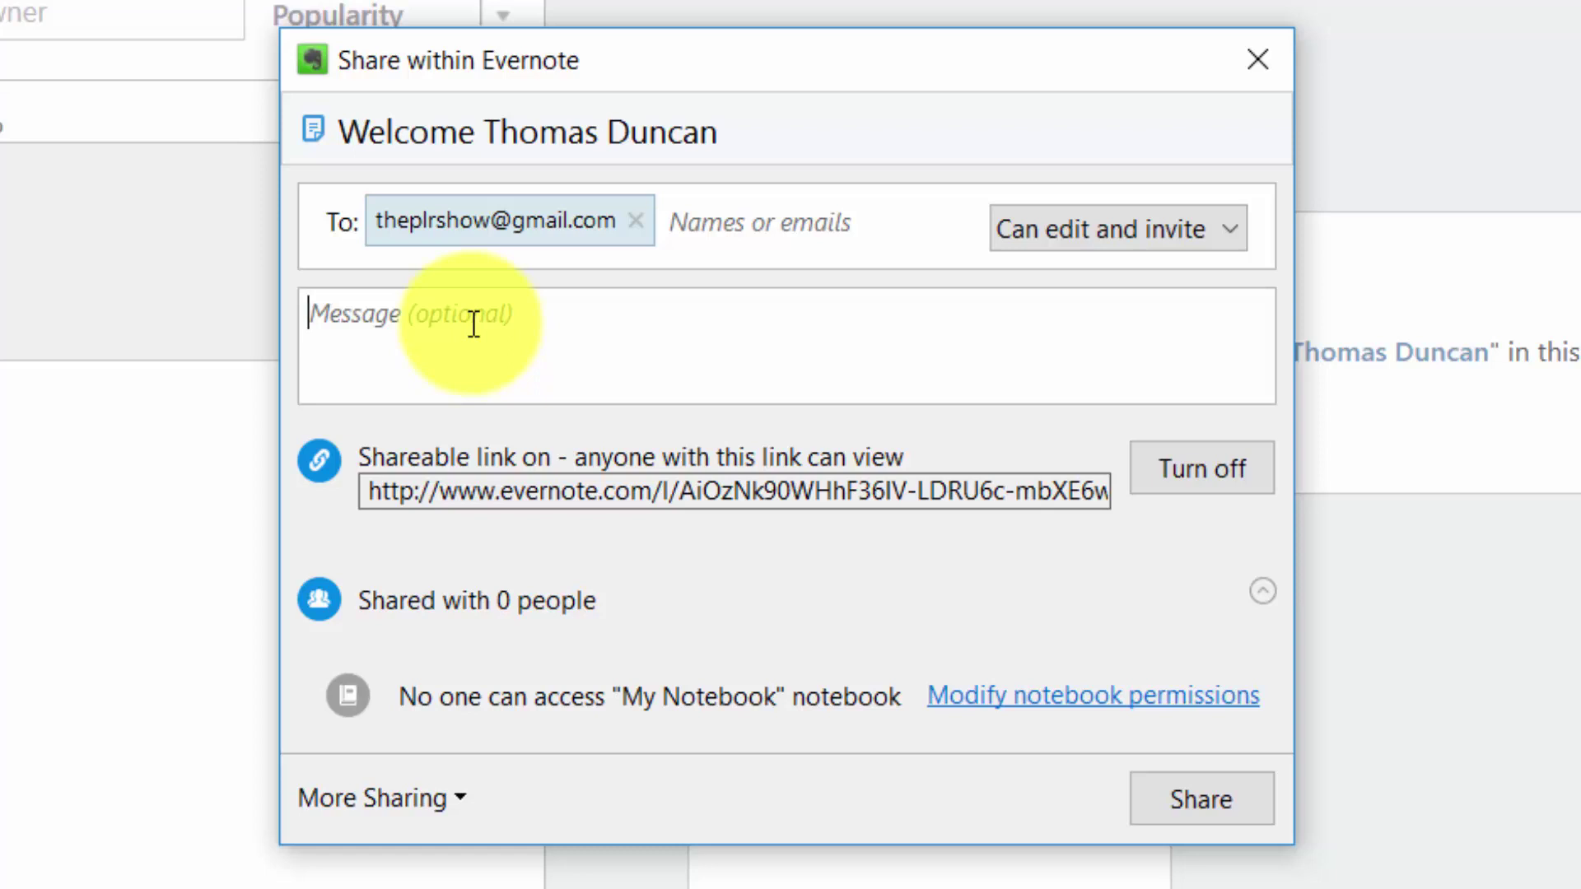
Paste a message asking if the welcome wording is right, then turn off the shareable link.
{"action": "type", "text": "Check out the verbiage in this note.  Is this how we want to welcome him?"}
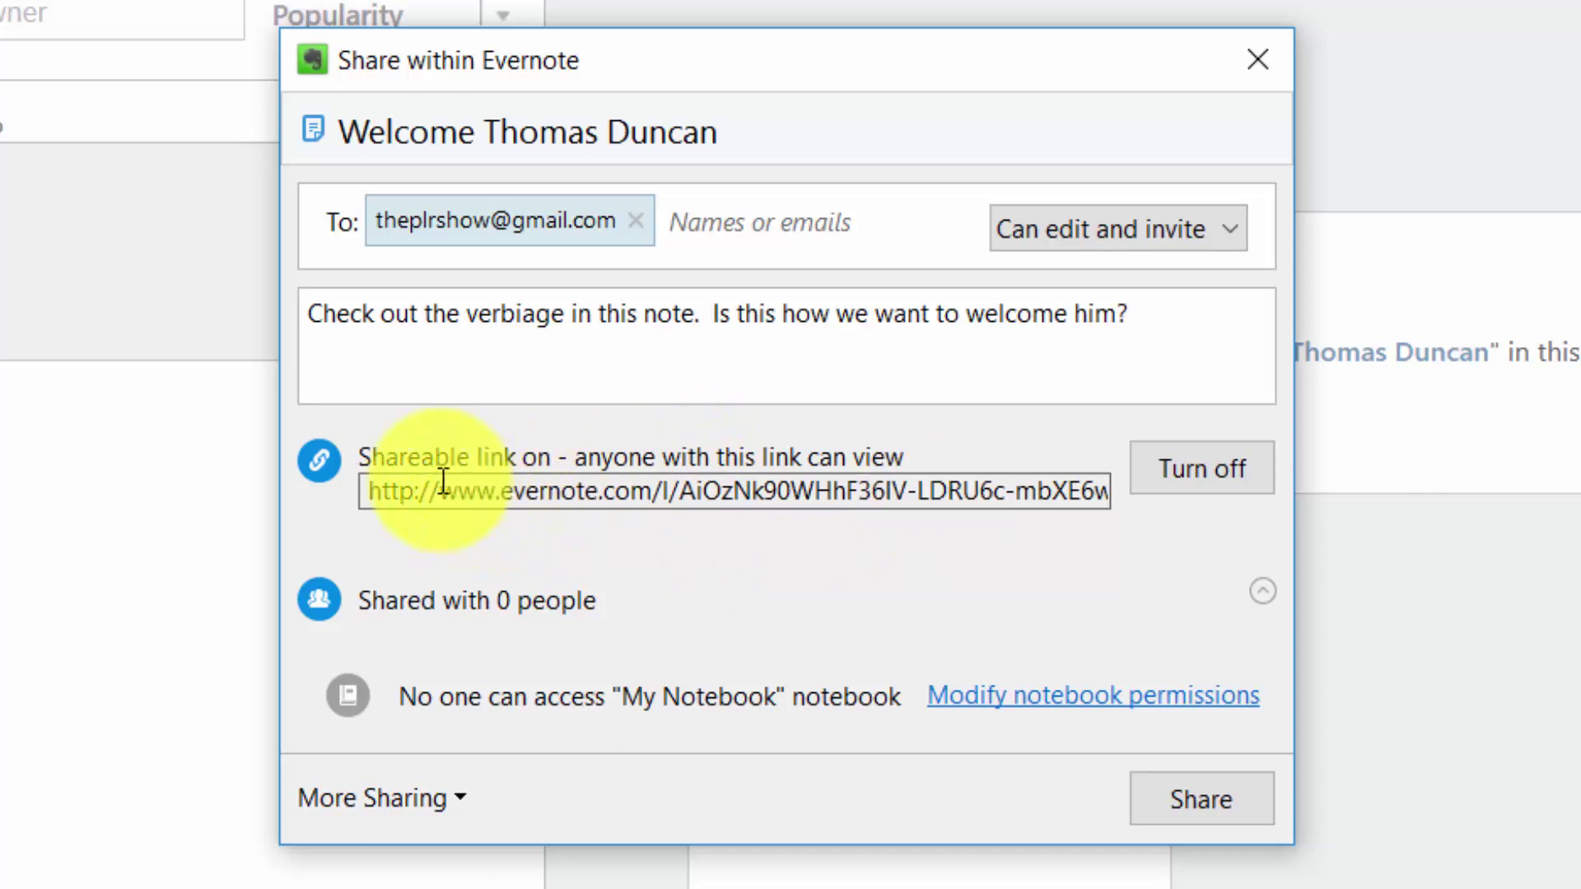
{"action": "left_click", "coordinate": [383, 493]}
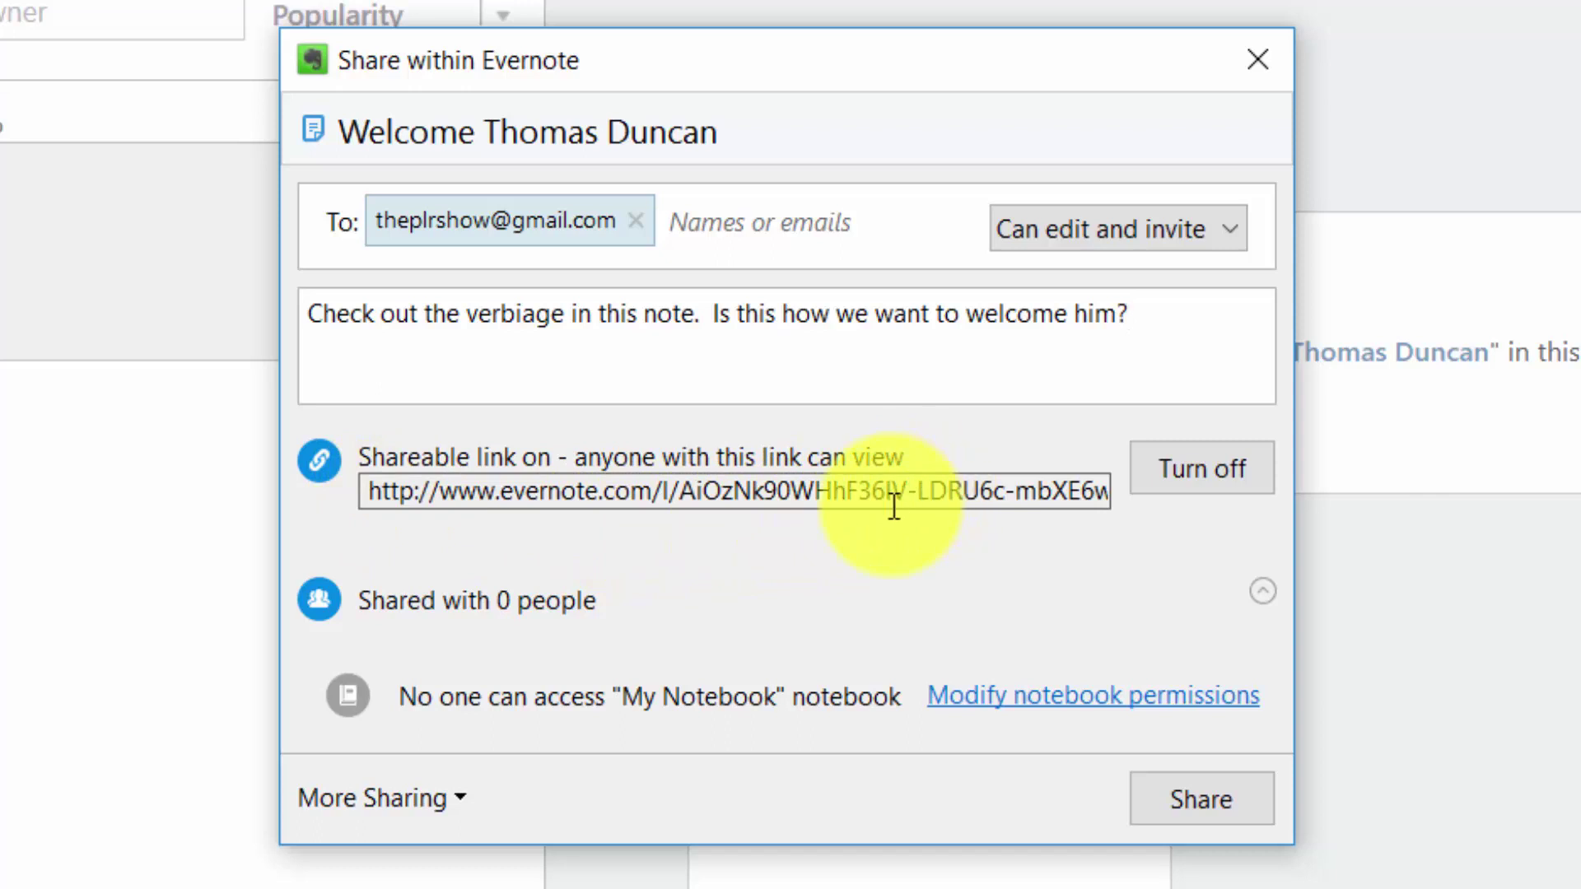
{"action": "key", "text": "Tab"}
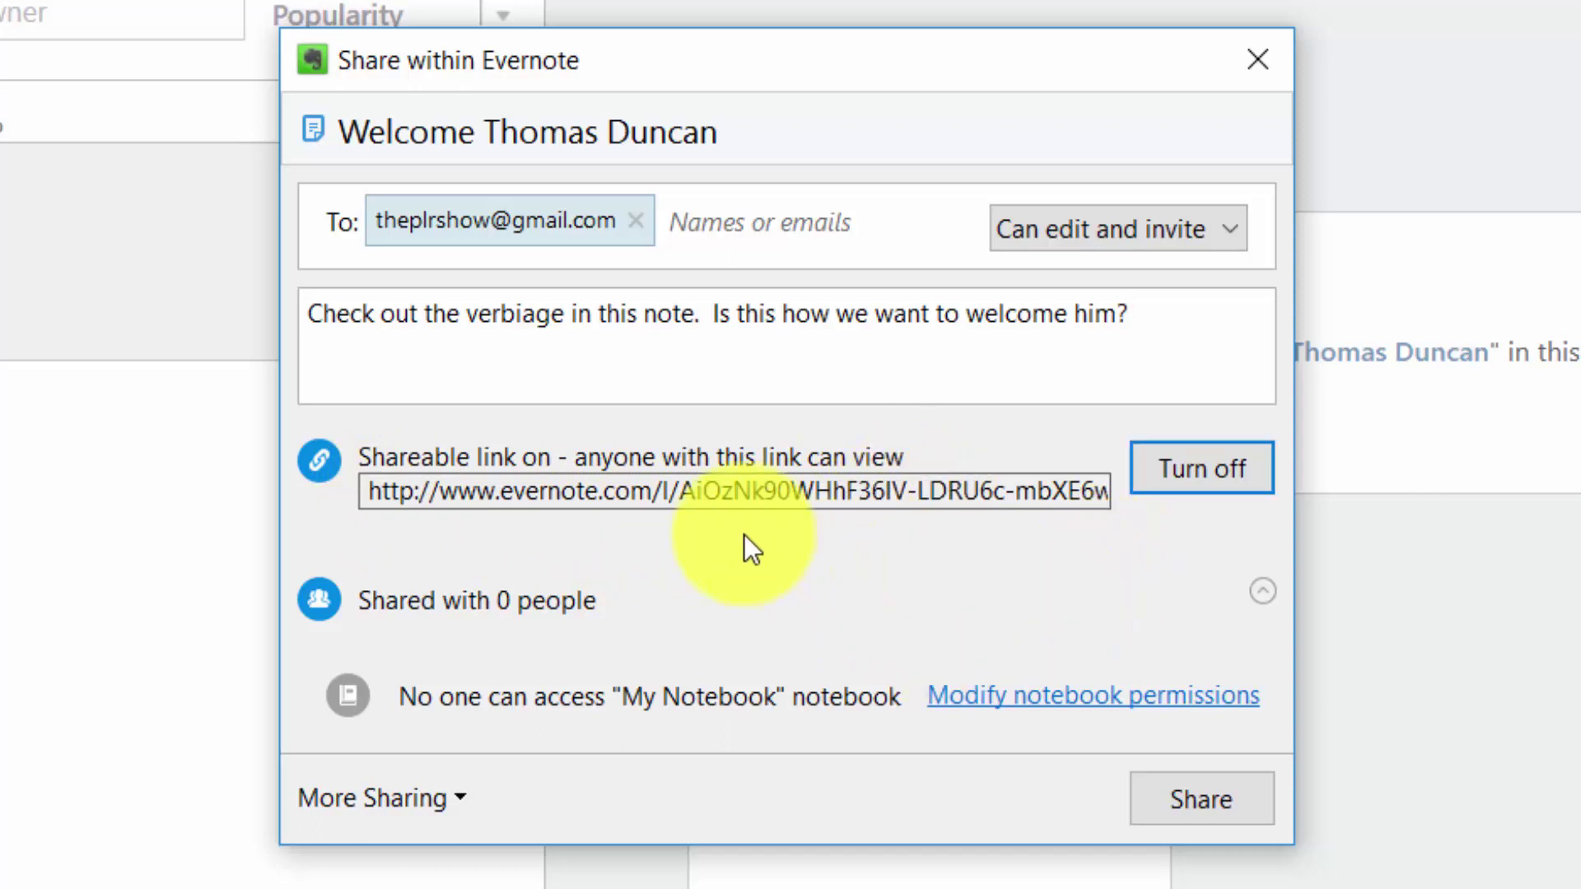
{"action": "left_click", "coordinate": [1179, 471]}
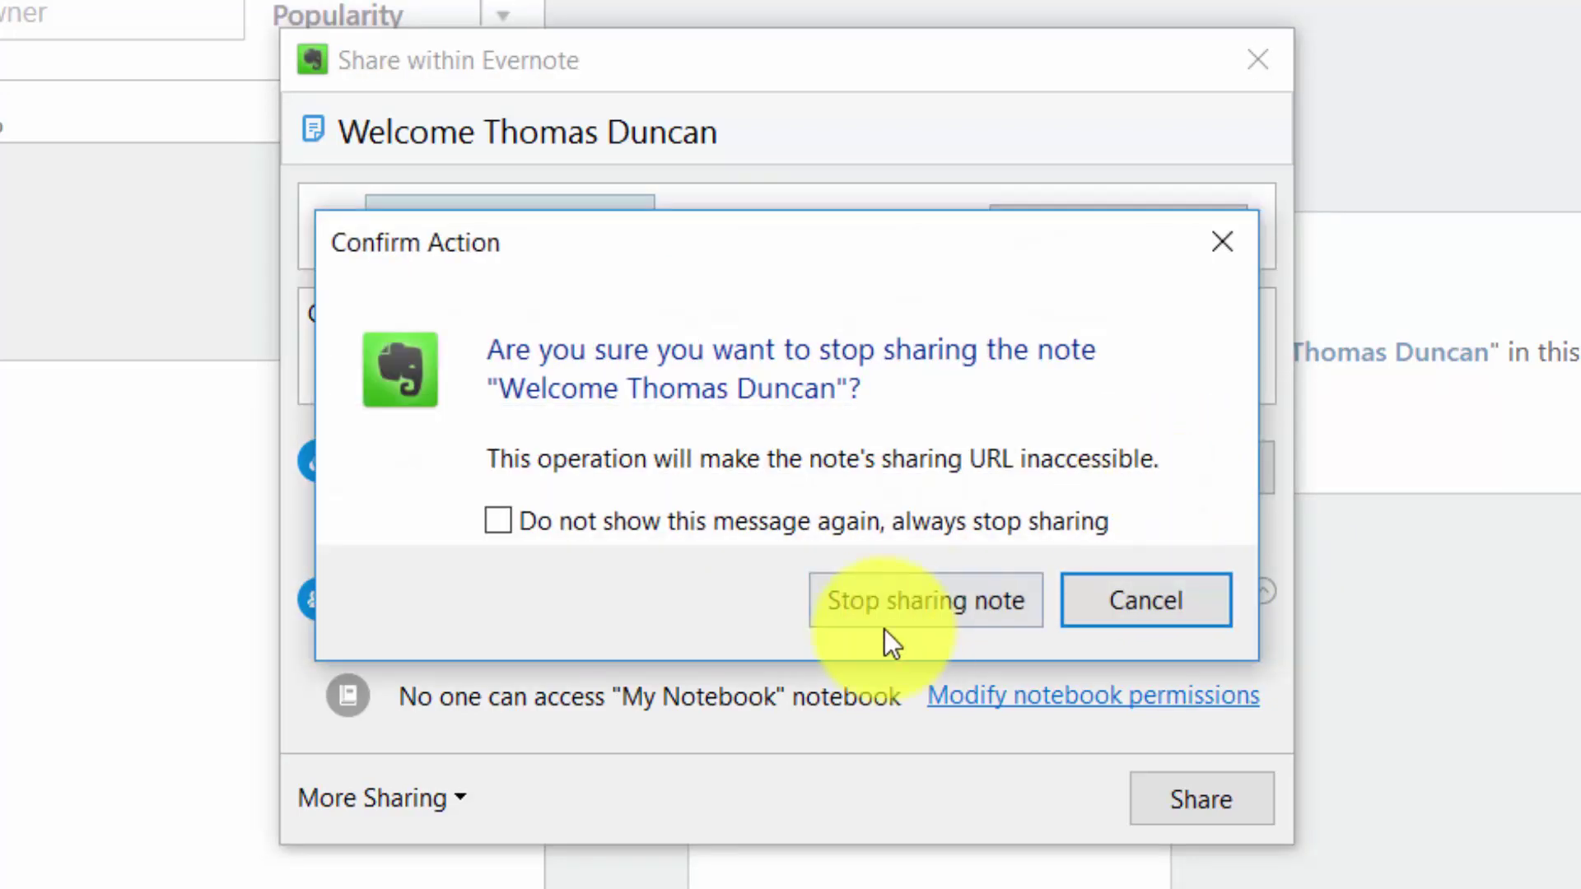
Confirm 'Stop sharing note' and show the extra sharing options.
{"action": "left_click", "coordinate": [889, 601]}
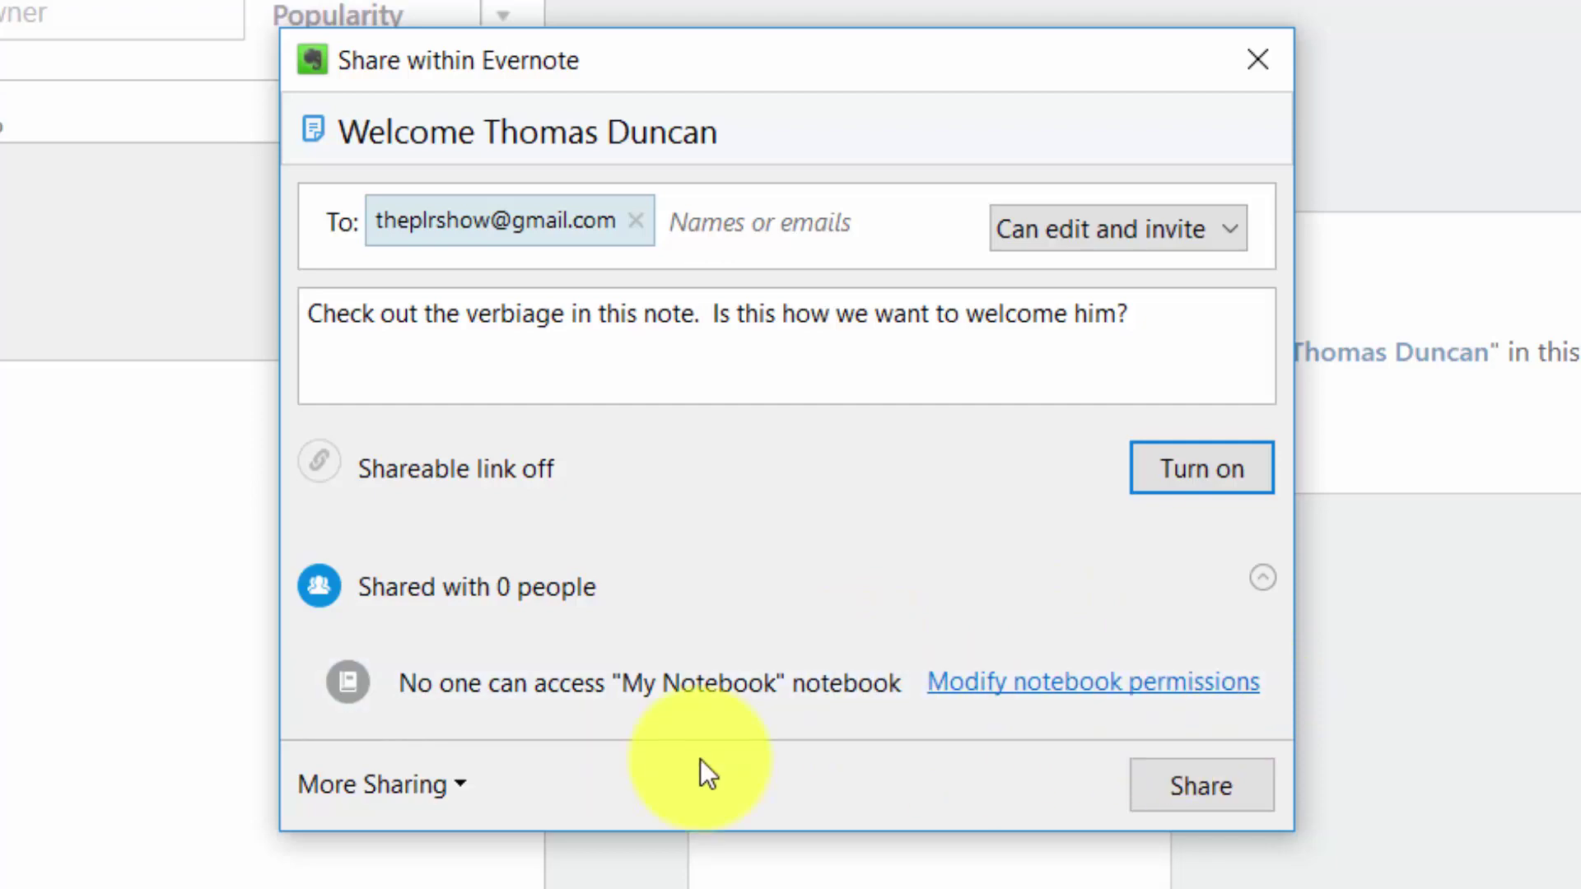
{"action": "left_click", "coordinate": [458, 783]}
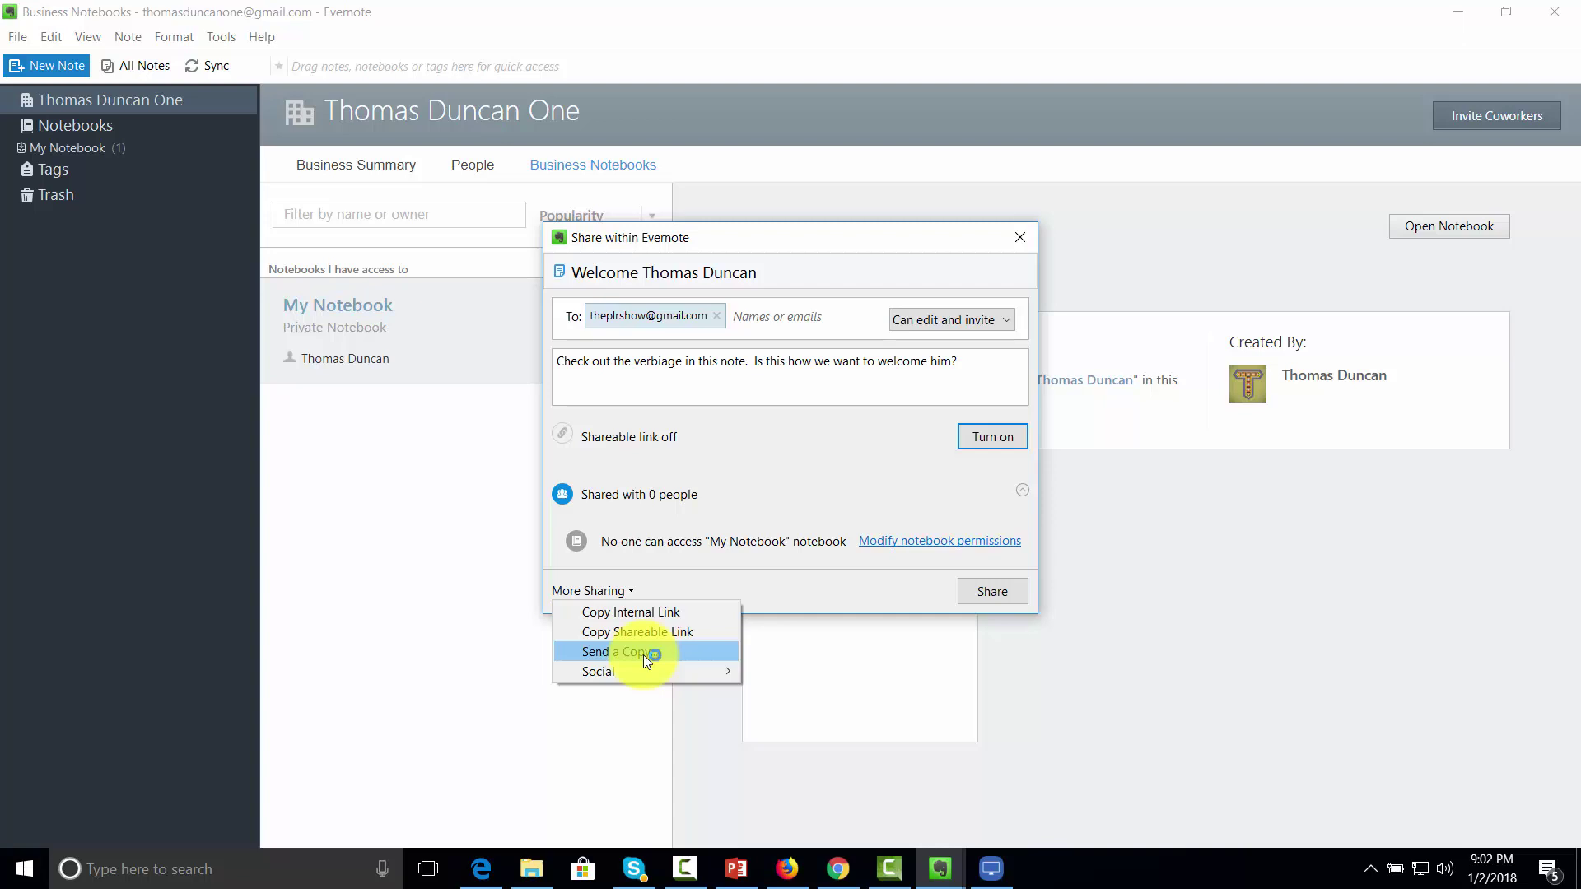
{"action": "mouse_move", "coordinate": [644, 670]}
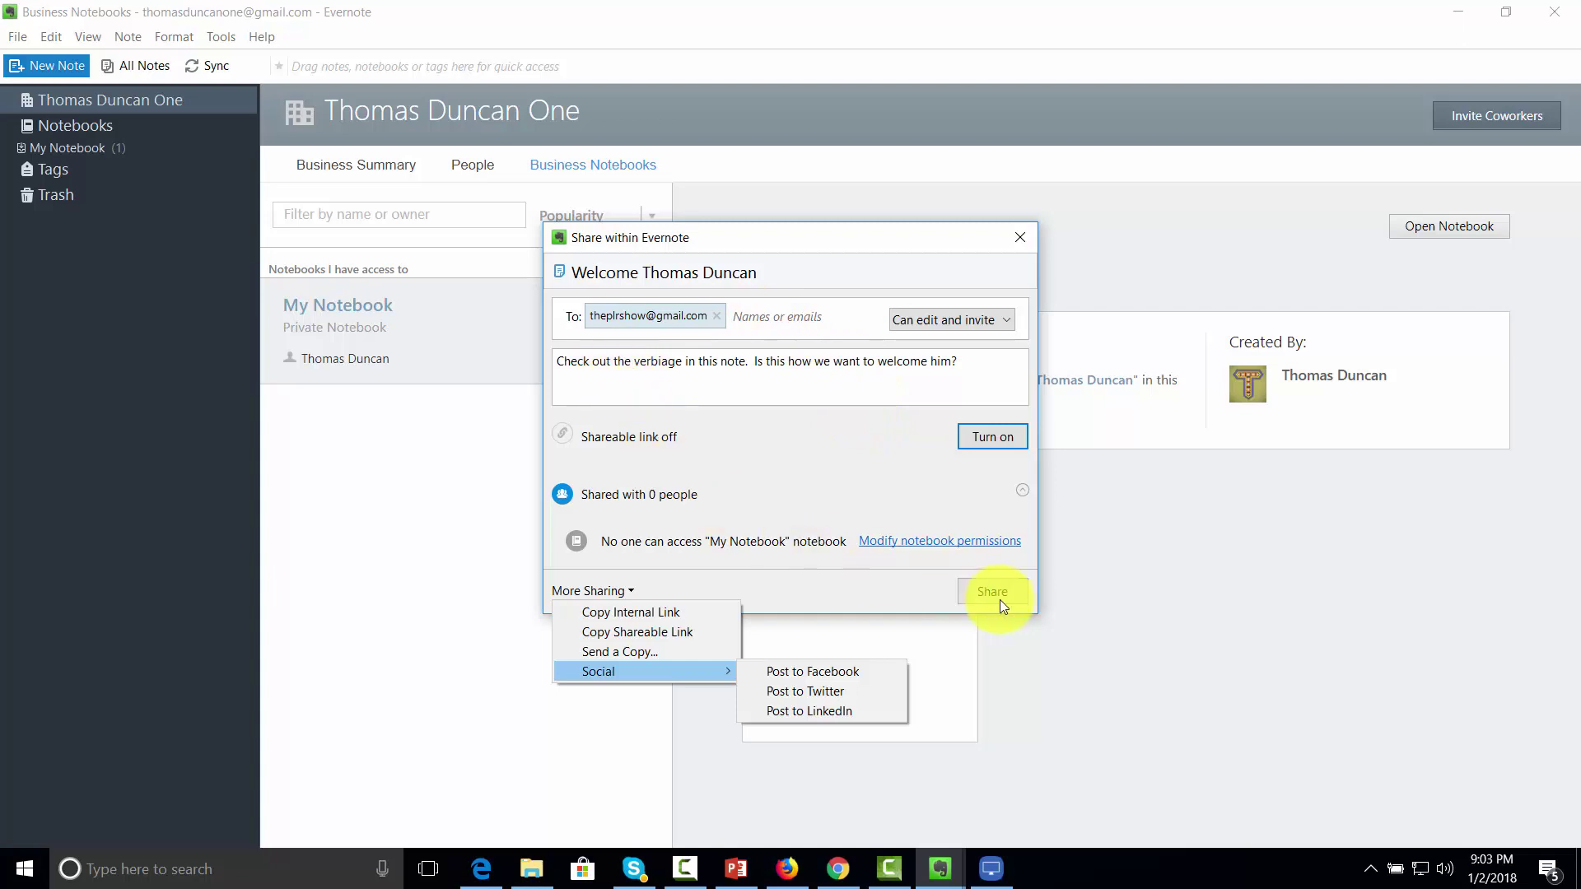
{"action": "left_click", "coordinate": [882, 512]}
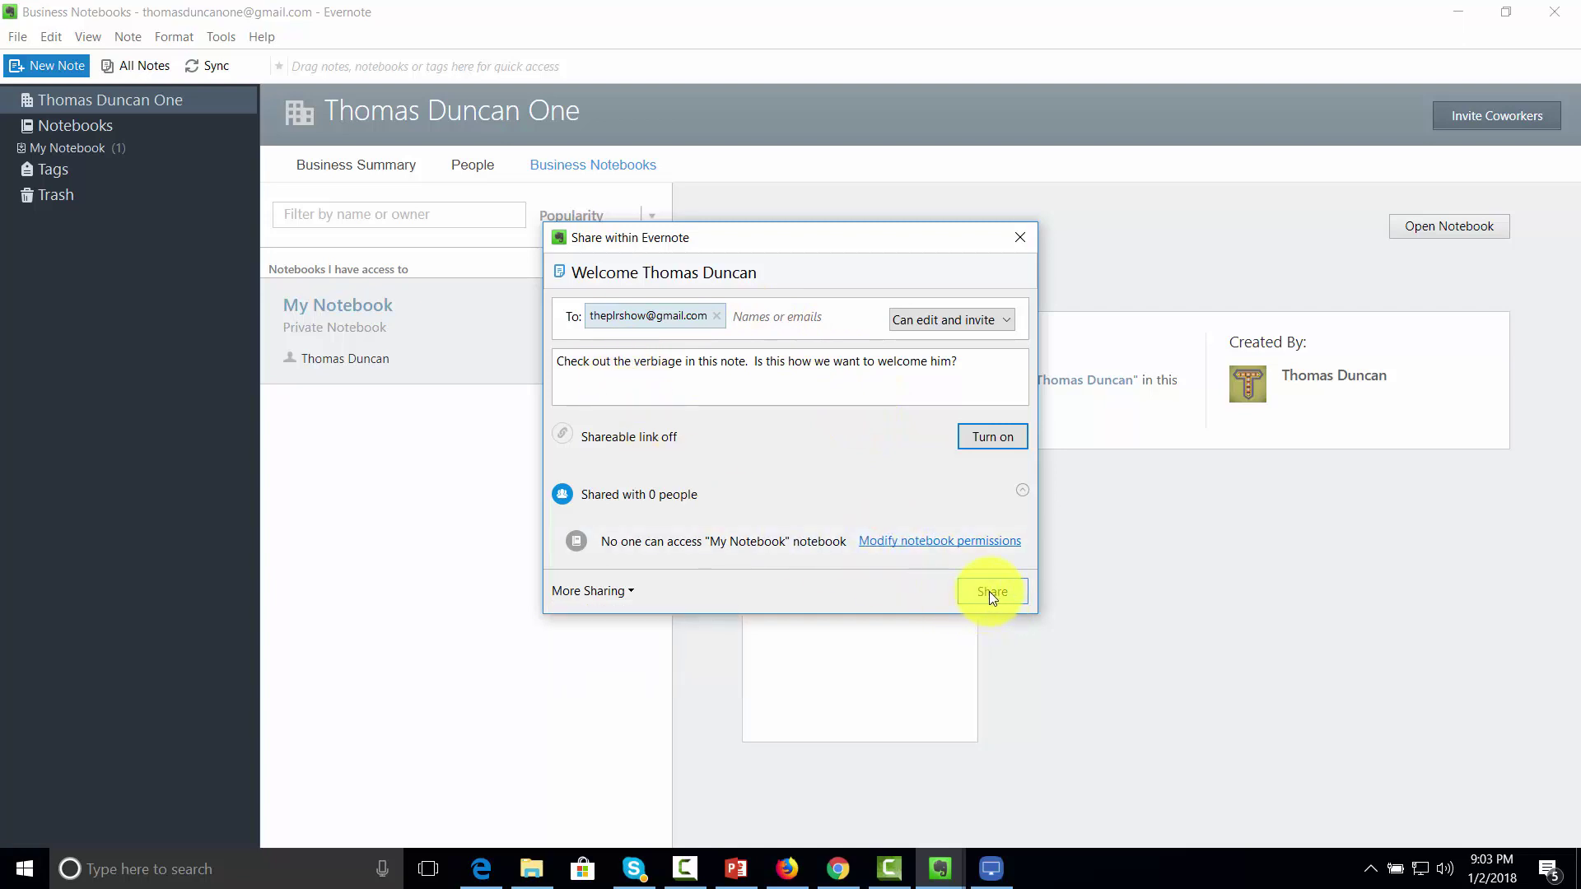
Share the note with the recipient, confirming sharing with someone outside the business.
{"action": "key", "text": "Return"}
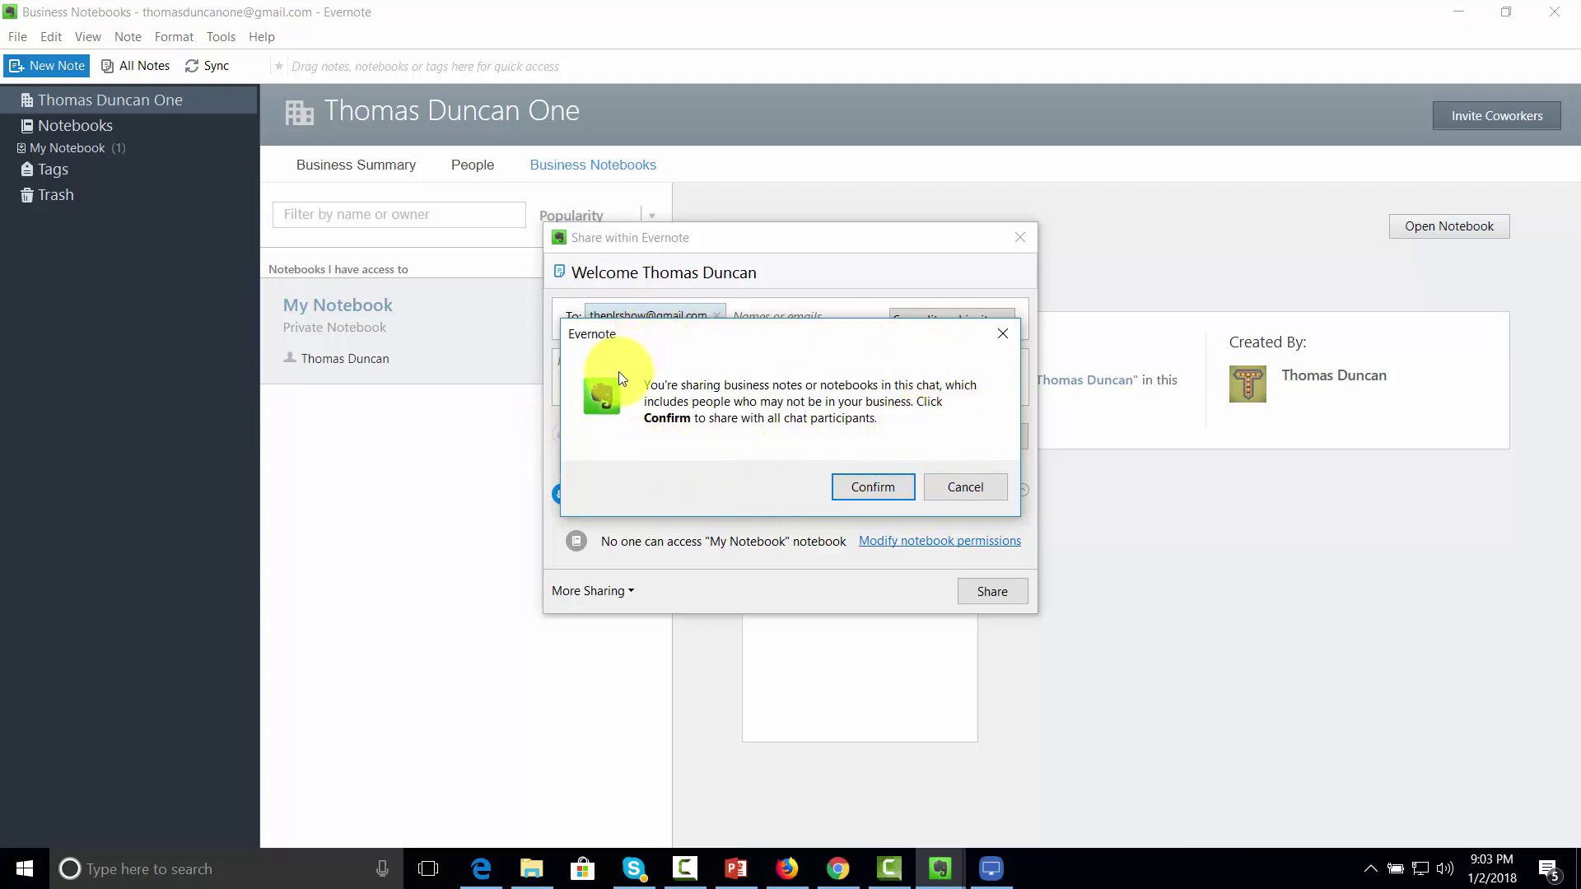
{"action": "left_click", "coordinate": [863, 483]}
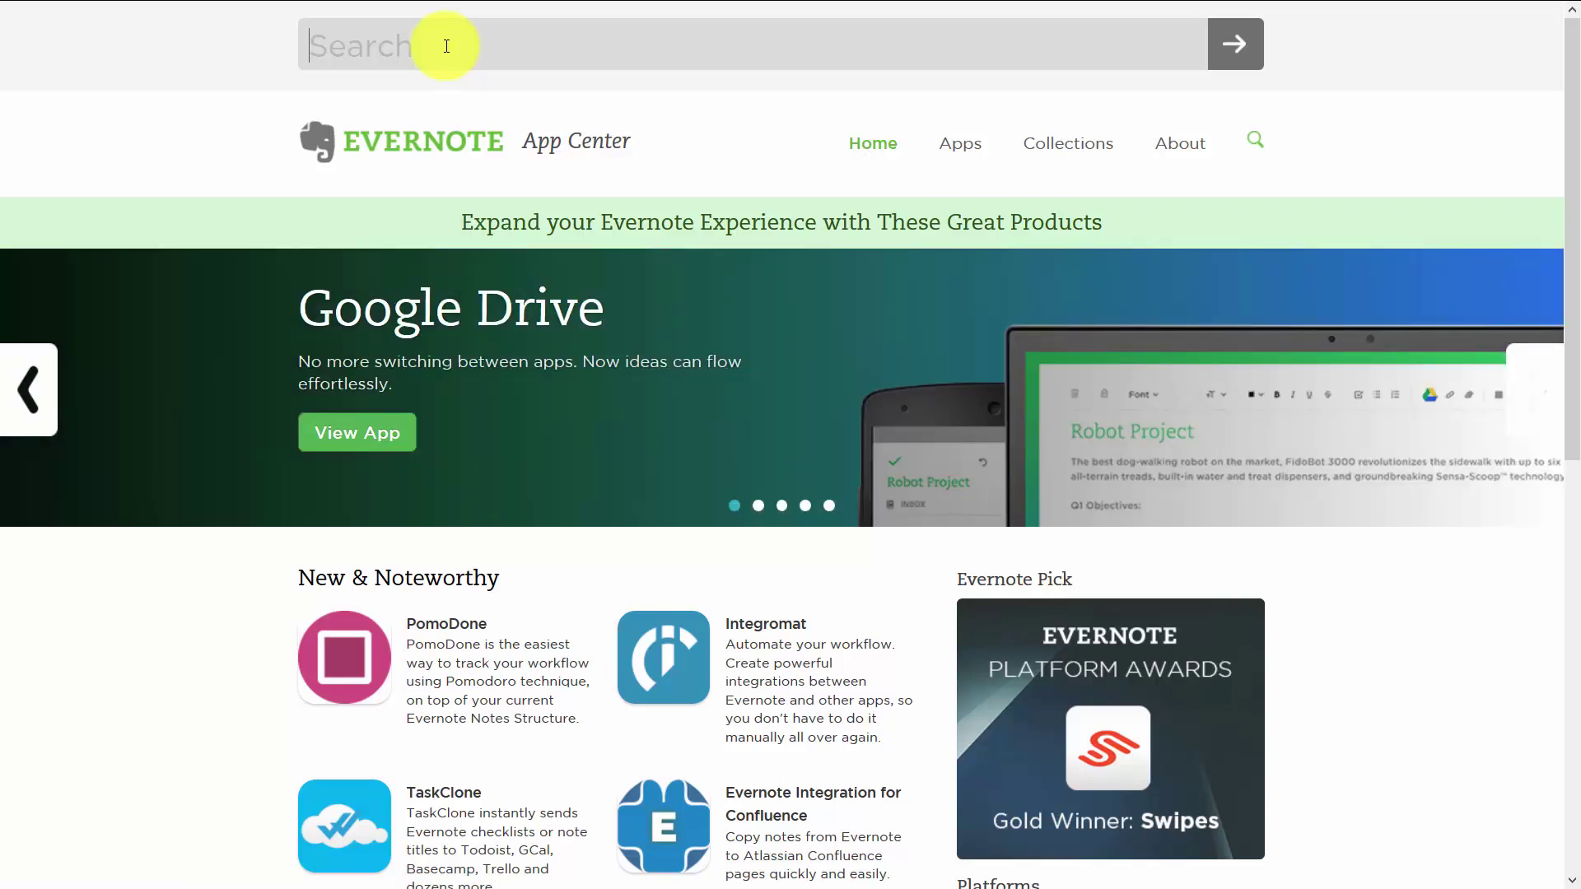
Bring up the App Center's Windows platform apps list from the home page.
{"action": "left_click", "coordinate": [238, 513]}
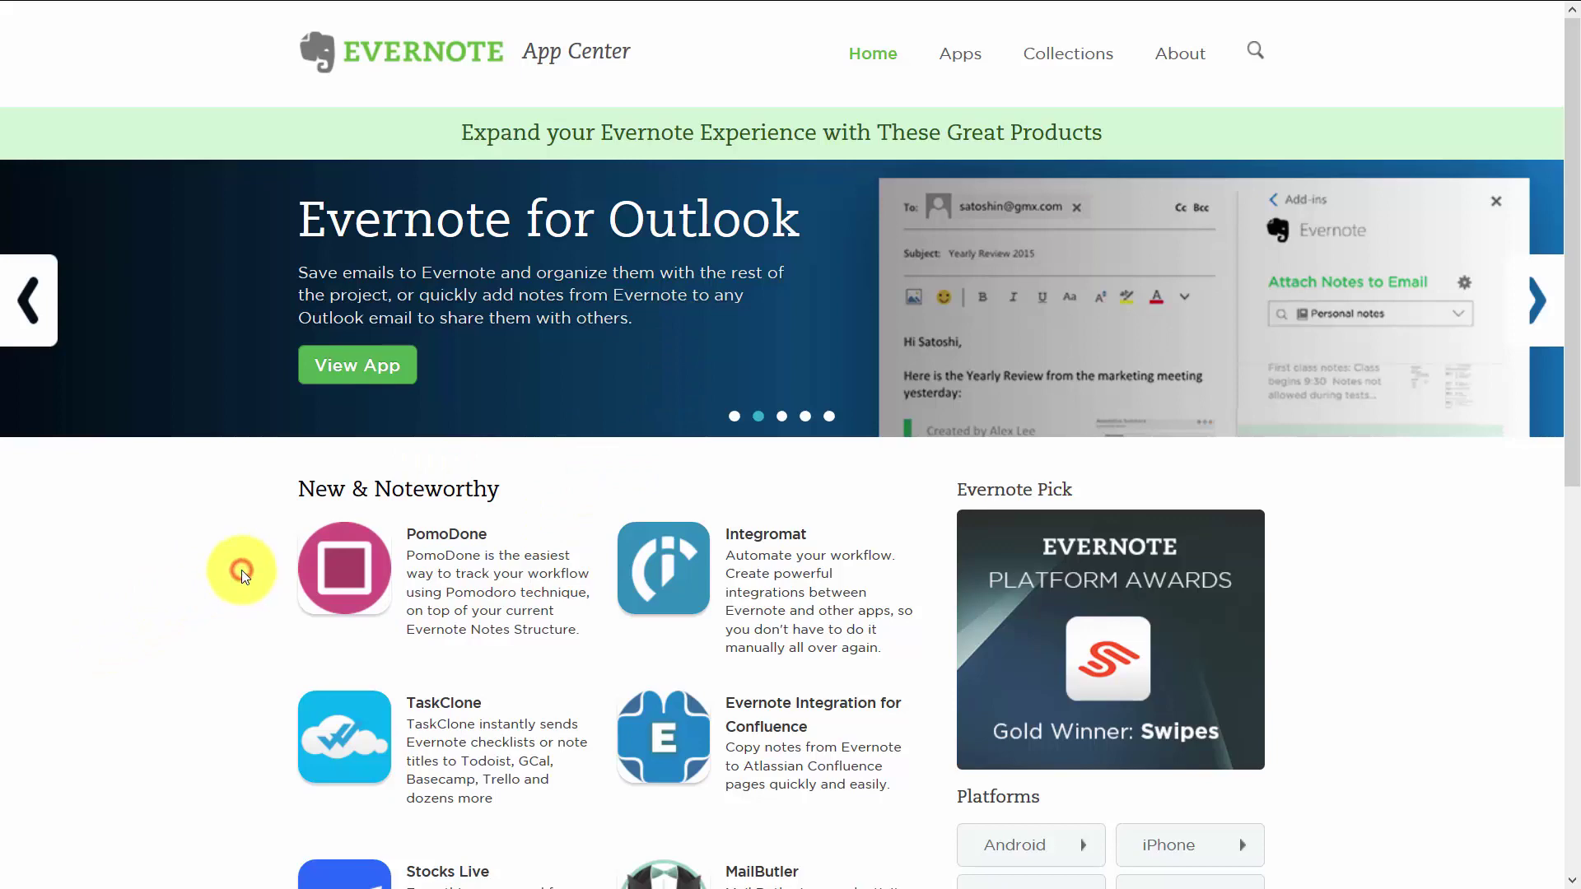
{"action": "scroll", "coordinate": [239, 572], "scroll_direction": "down", "scroll_amount": 3}
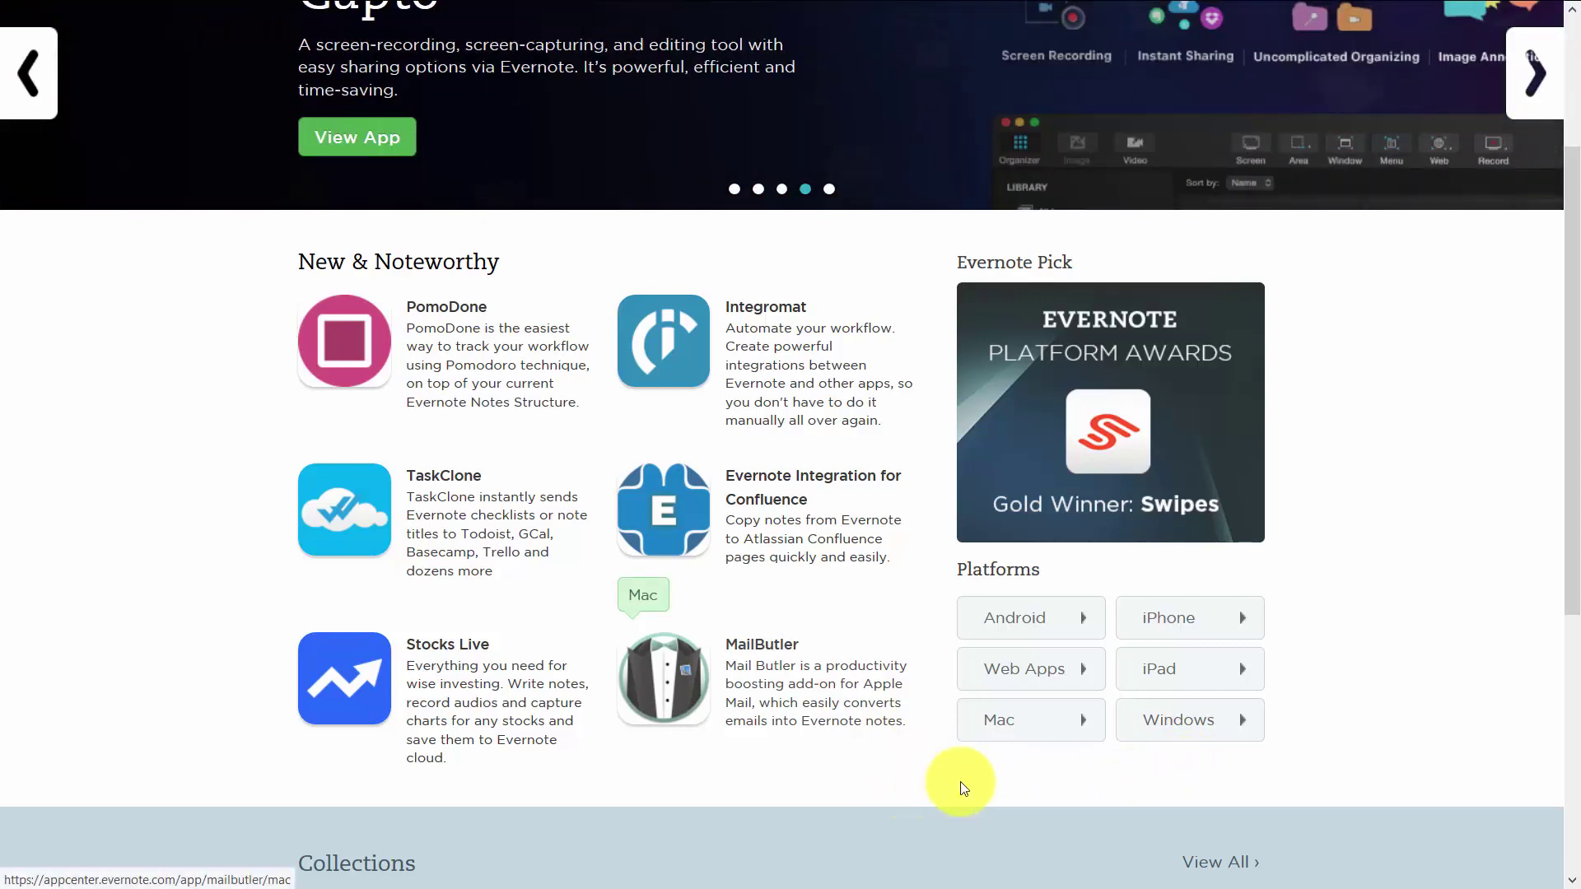
{"action": "left_click", "coordinate": [1173, 728]}
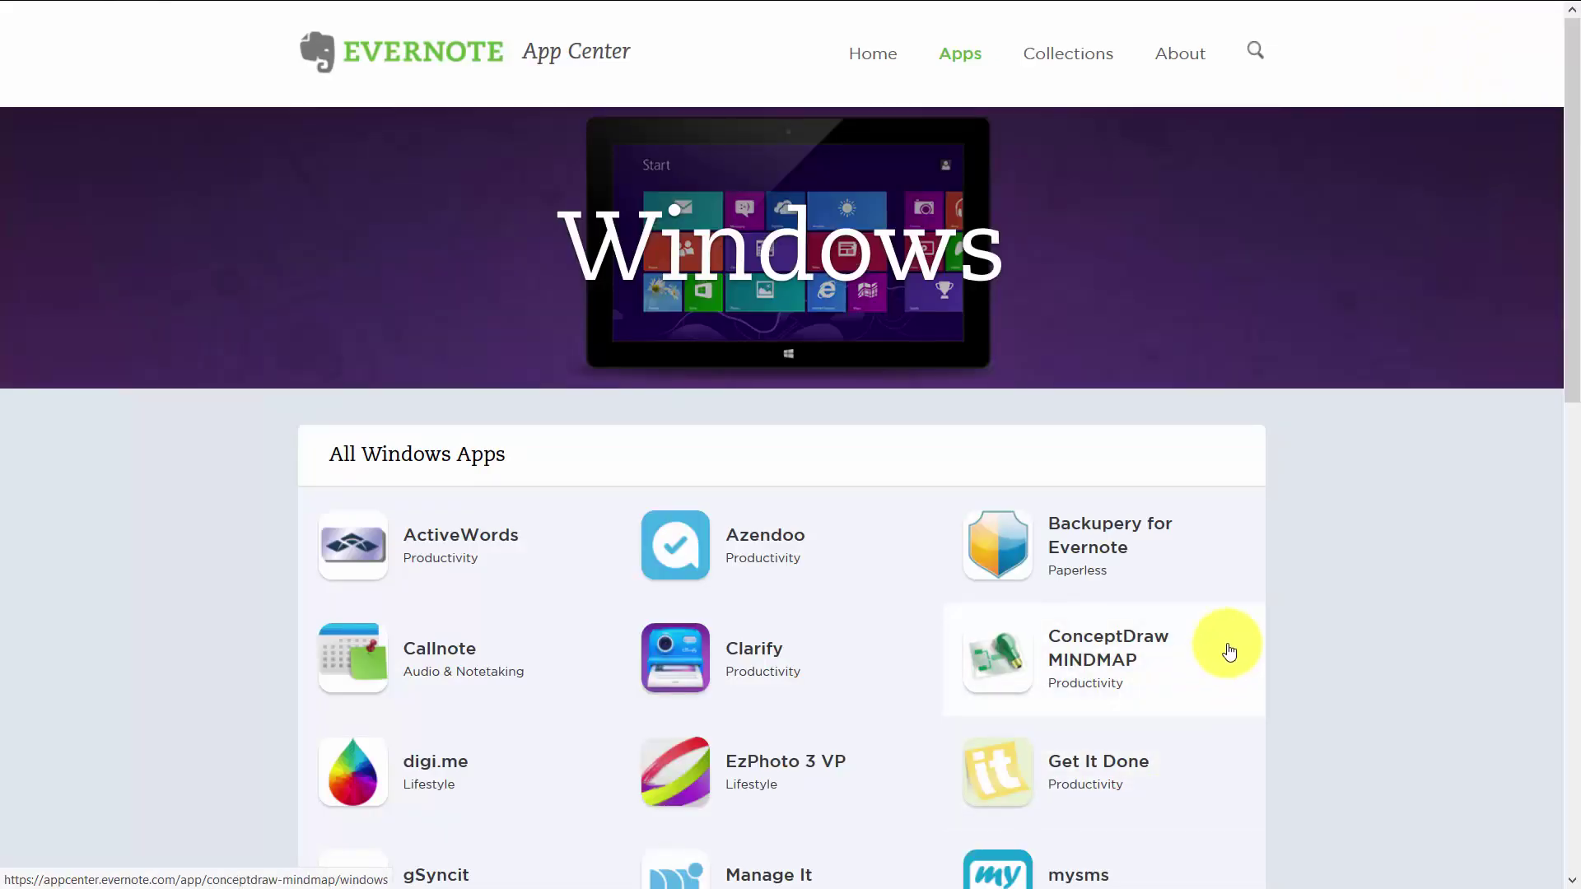
Open the gSyncit app details from the Windows apps list.
{"action": "scroll", "coordinate": [1277, 581], "scroll_direction": "down", "scroll_amount": 3}
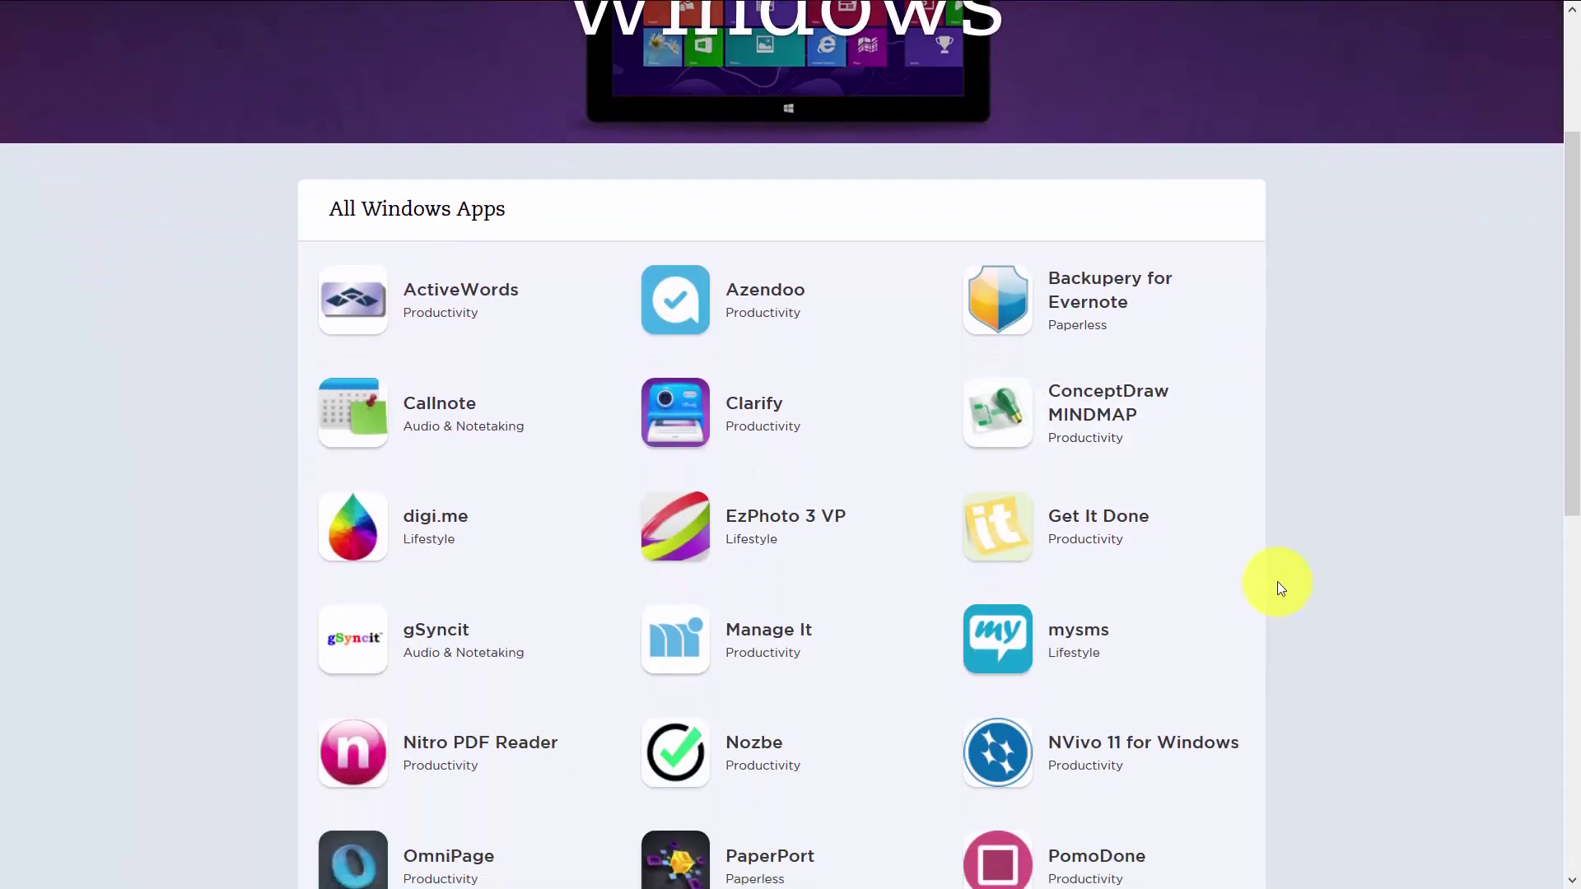
{"action": "scroll", "coordinate": [1277, 586], "scroll_direction": "down", "scroll_amount": 3}
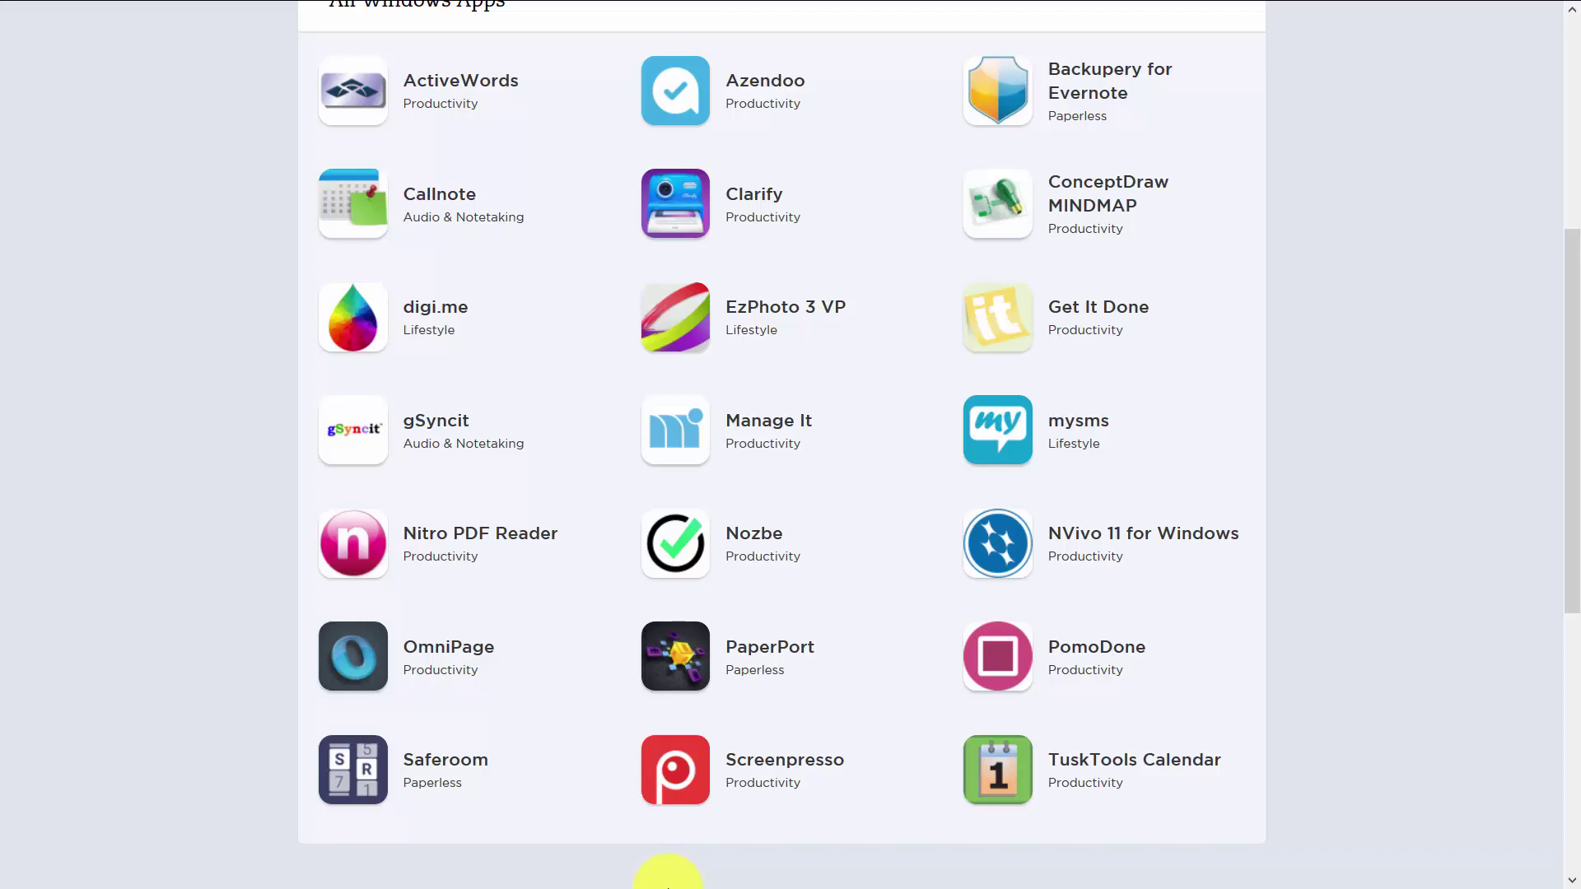
{"action": "left_click", "coordinate": [414, 195]}
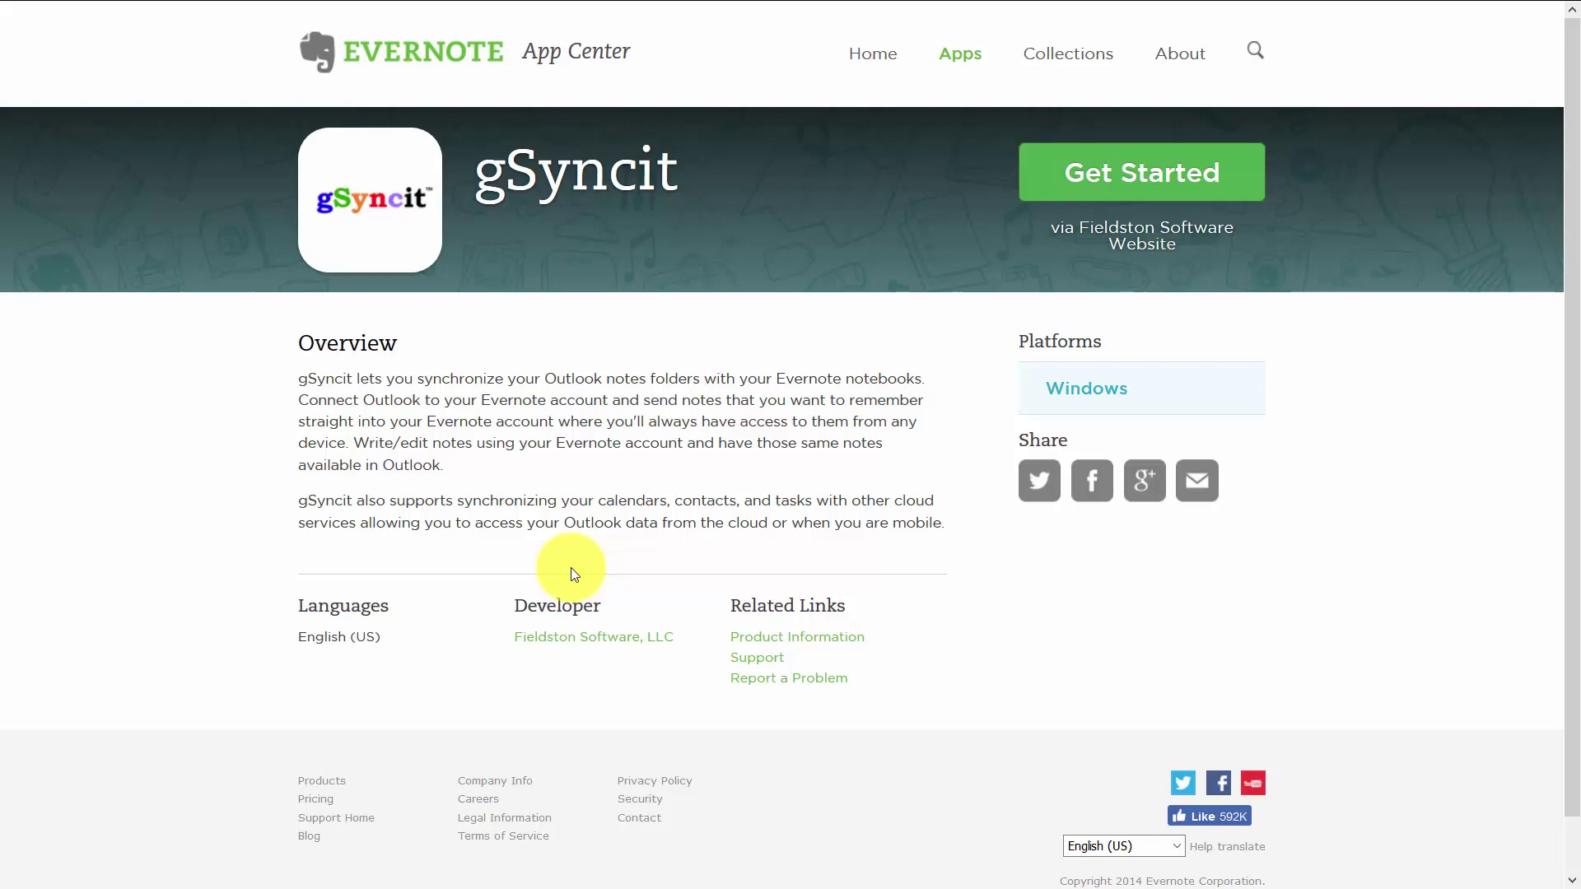
Return to the App Center home page and open the Web Apps platform list.
{"action": "key", "text": "alt+Left"}
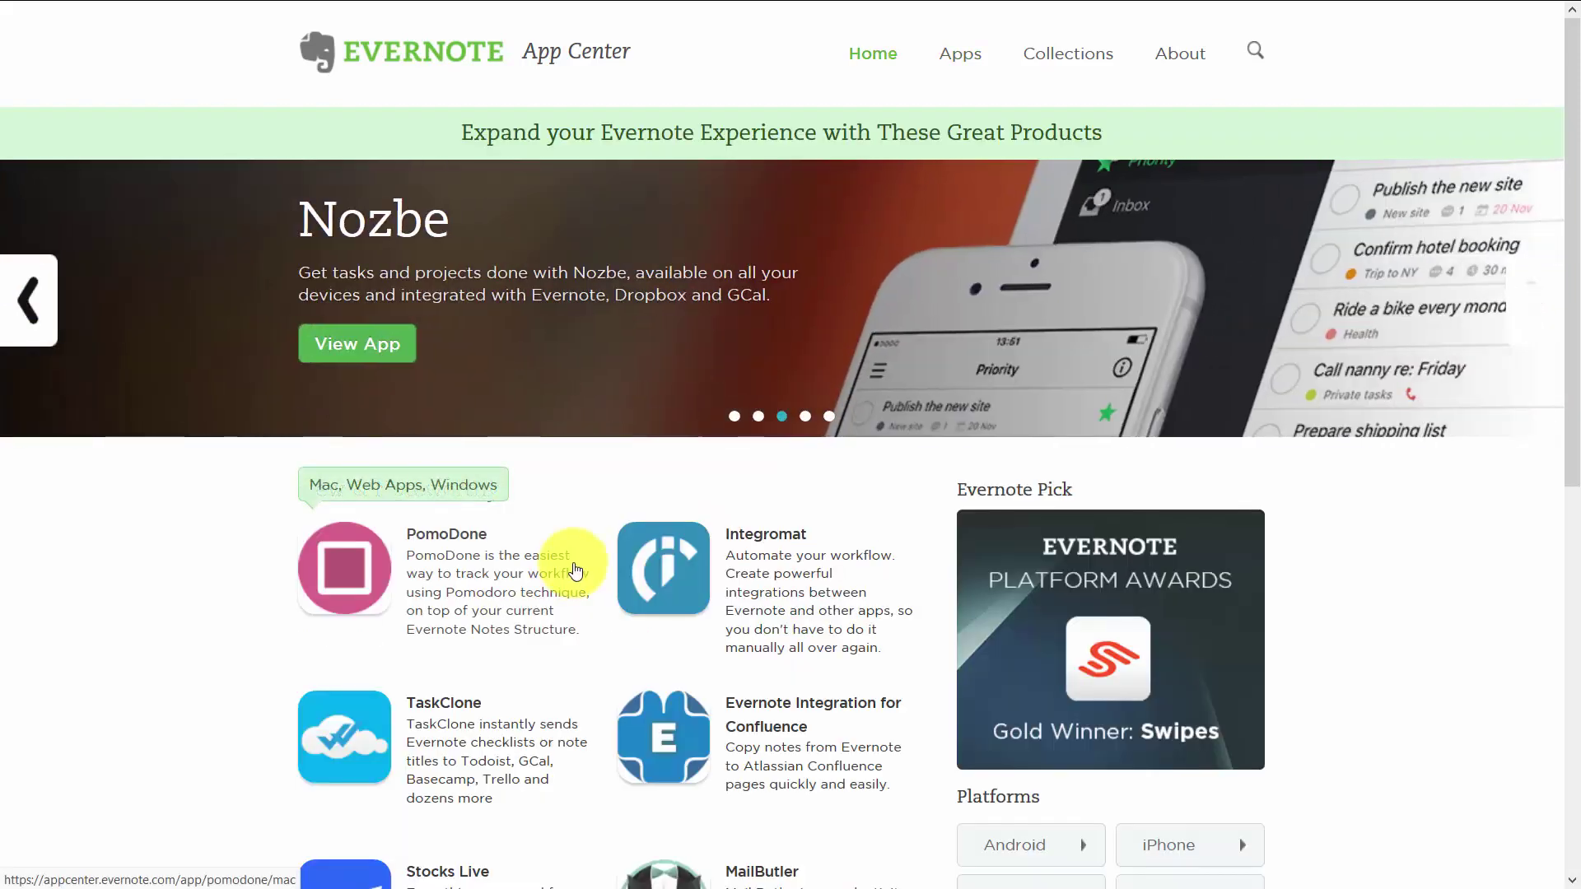
{"action": "scroll", "coordinate": [568, 535], "scroll_direction": "down", "scroll_amount": 4}
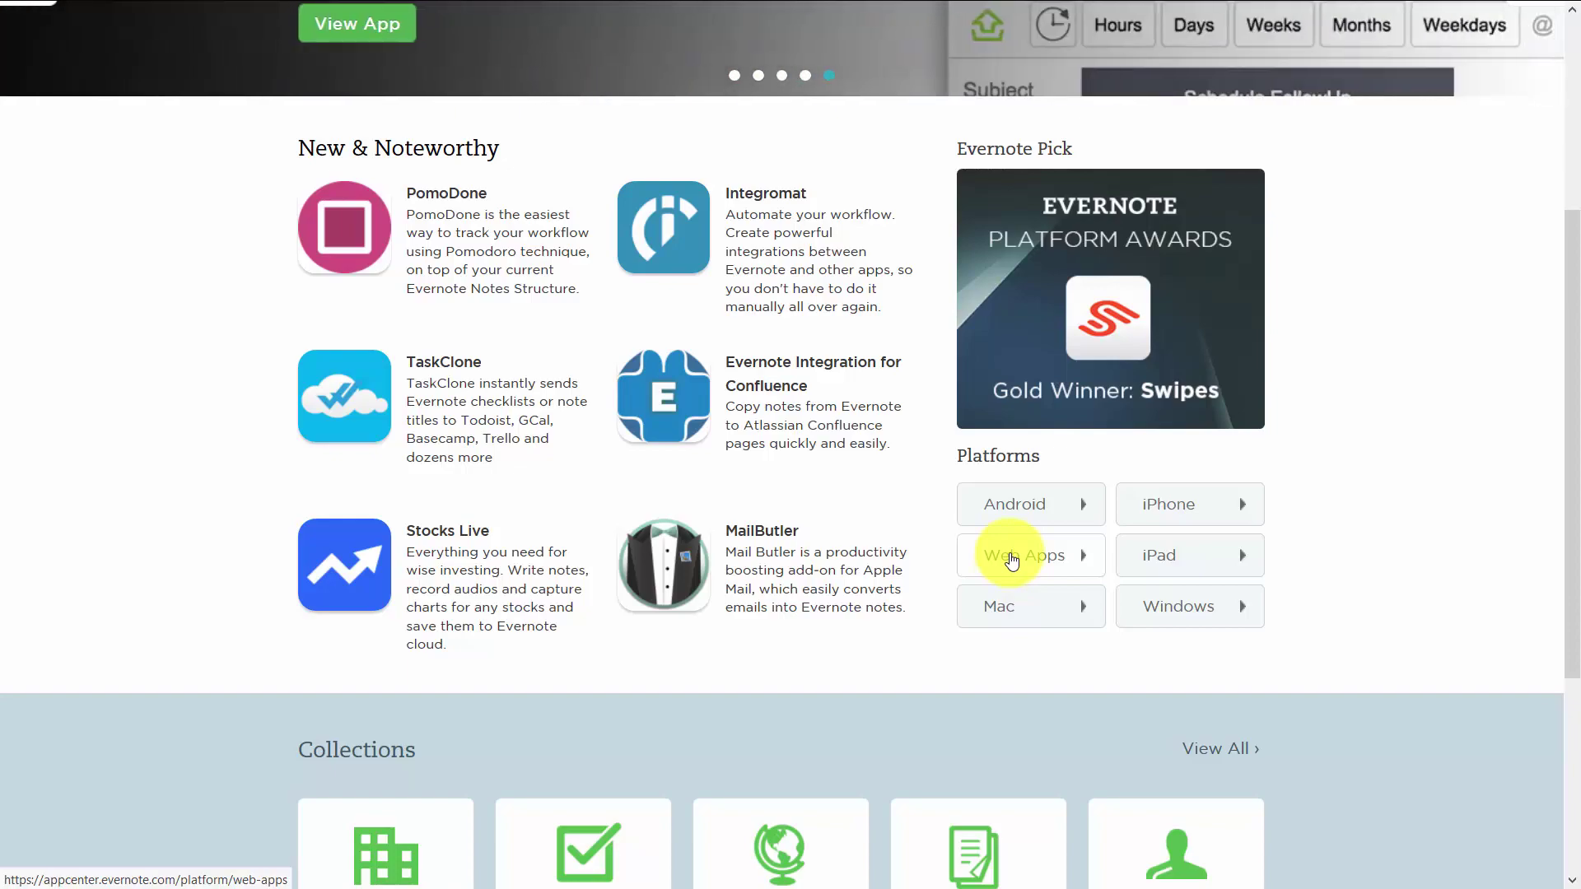
{"action": "left_click", "coordinate": [1012, 560]}
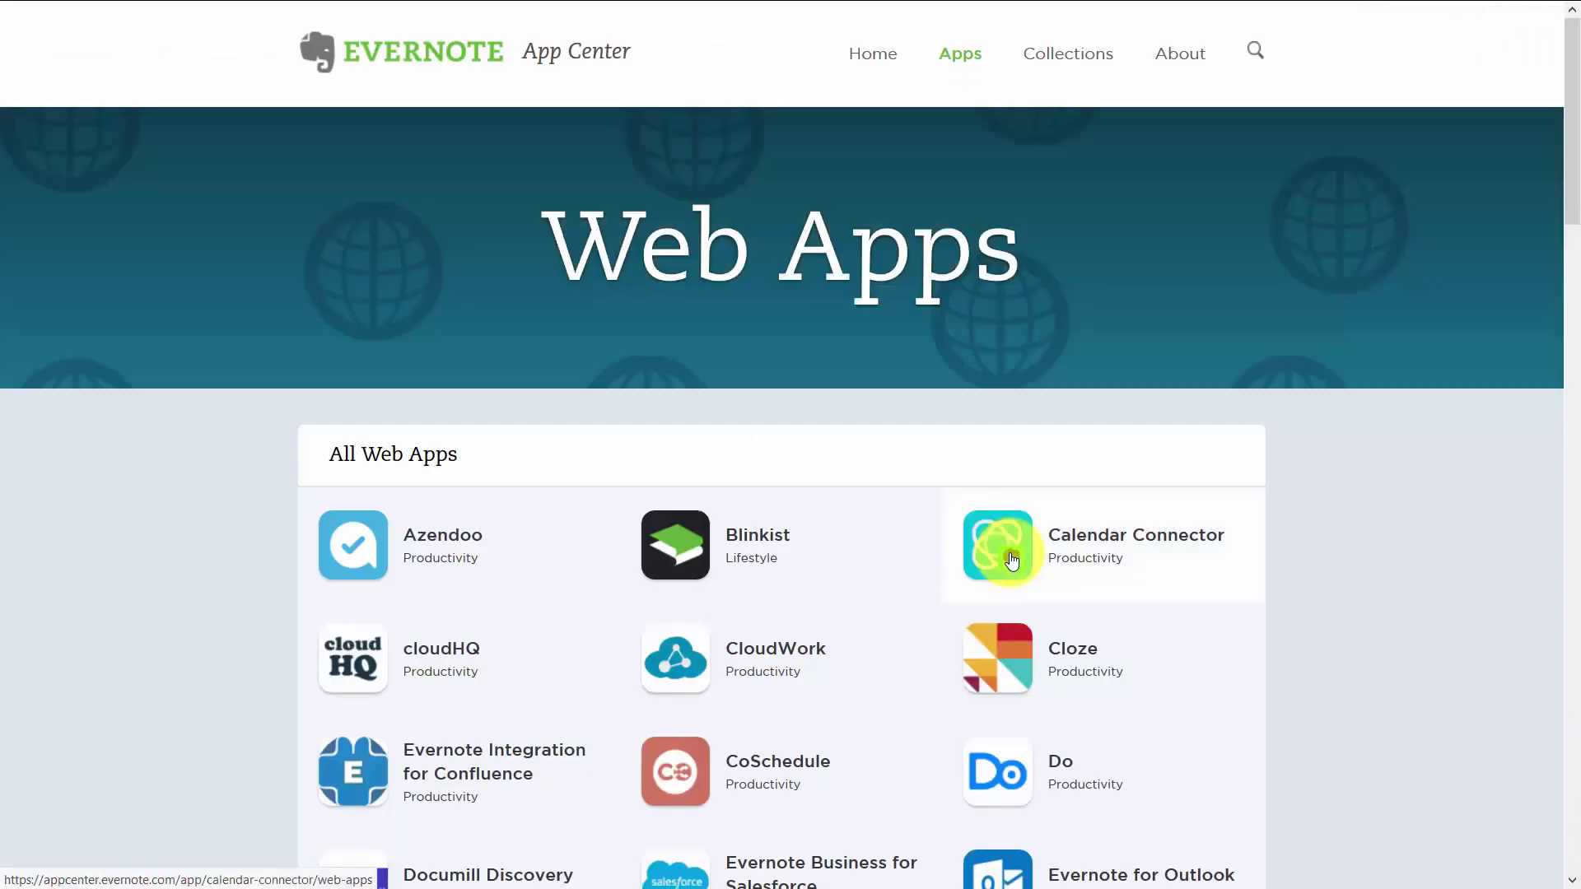
Find and open the IF by IFTTT app card in the Web Apps list.
{"action": "scroll", "coordinate": [1012, 562], "scroll_direction": "down", "scroll_amount": 3}
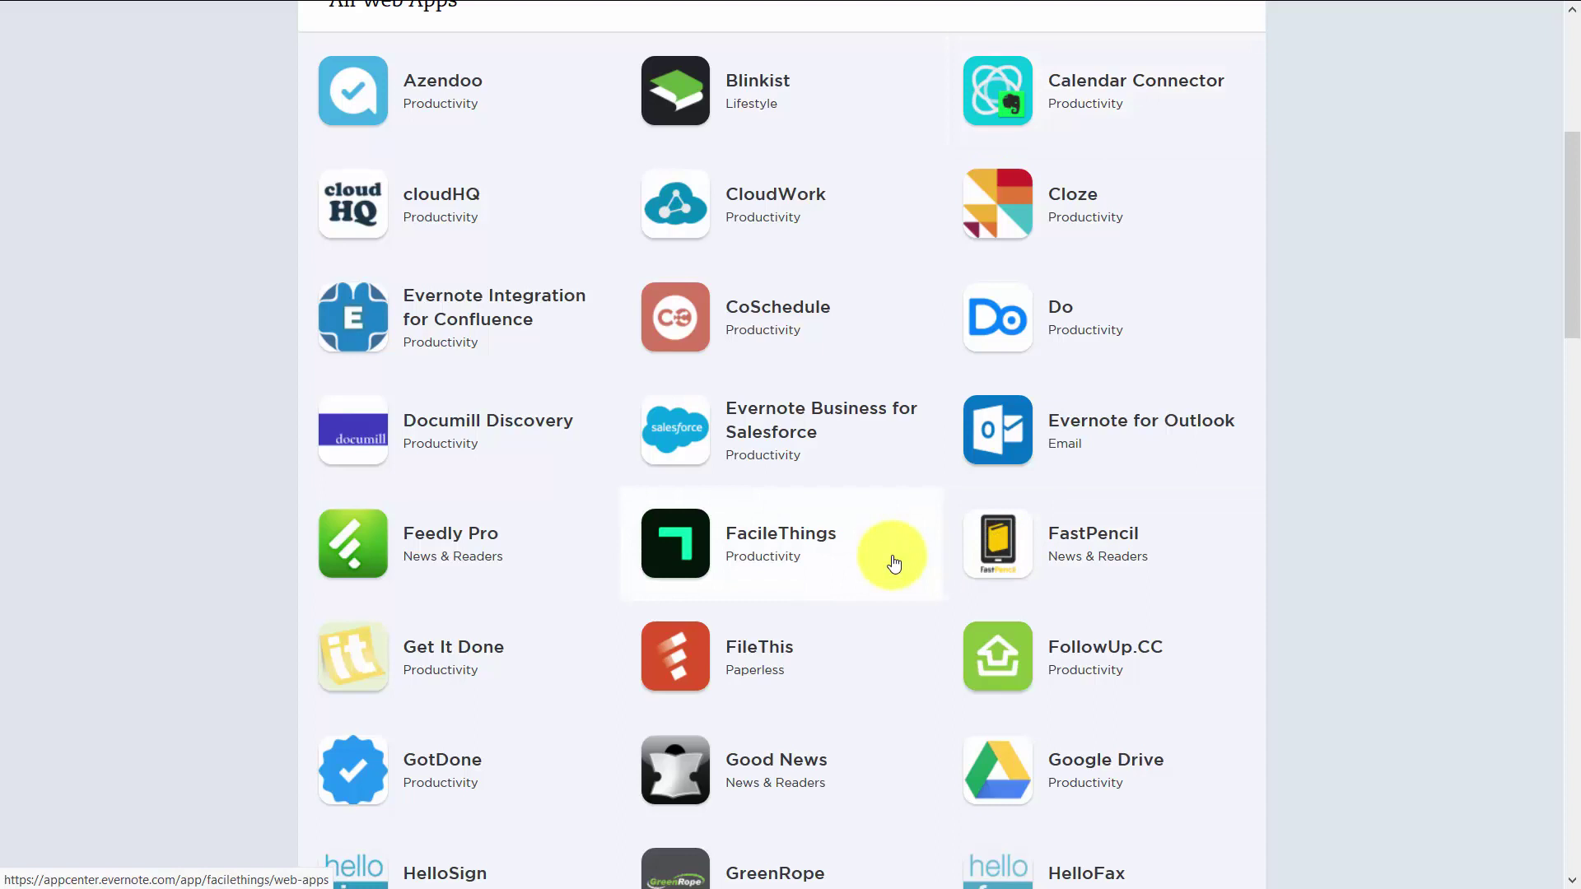
{"action": "scroll", "coordinate": [893, 564], "scroll_direction": "down", "scroll_amount": 5}
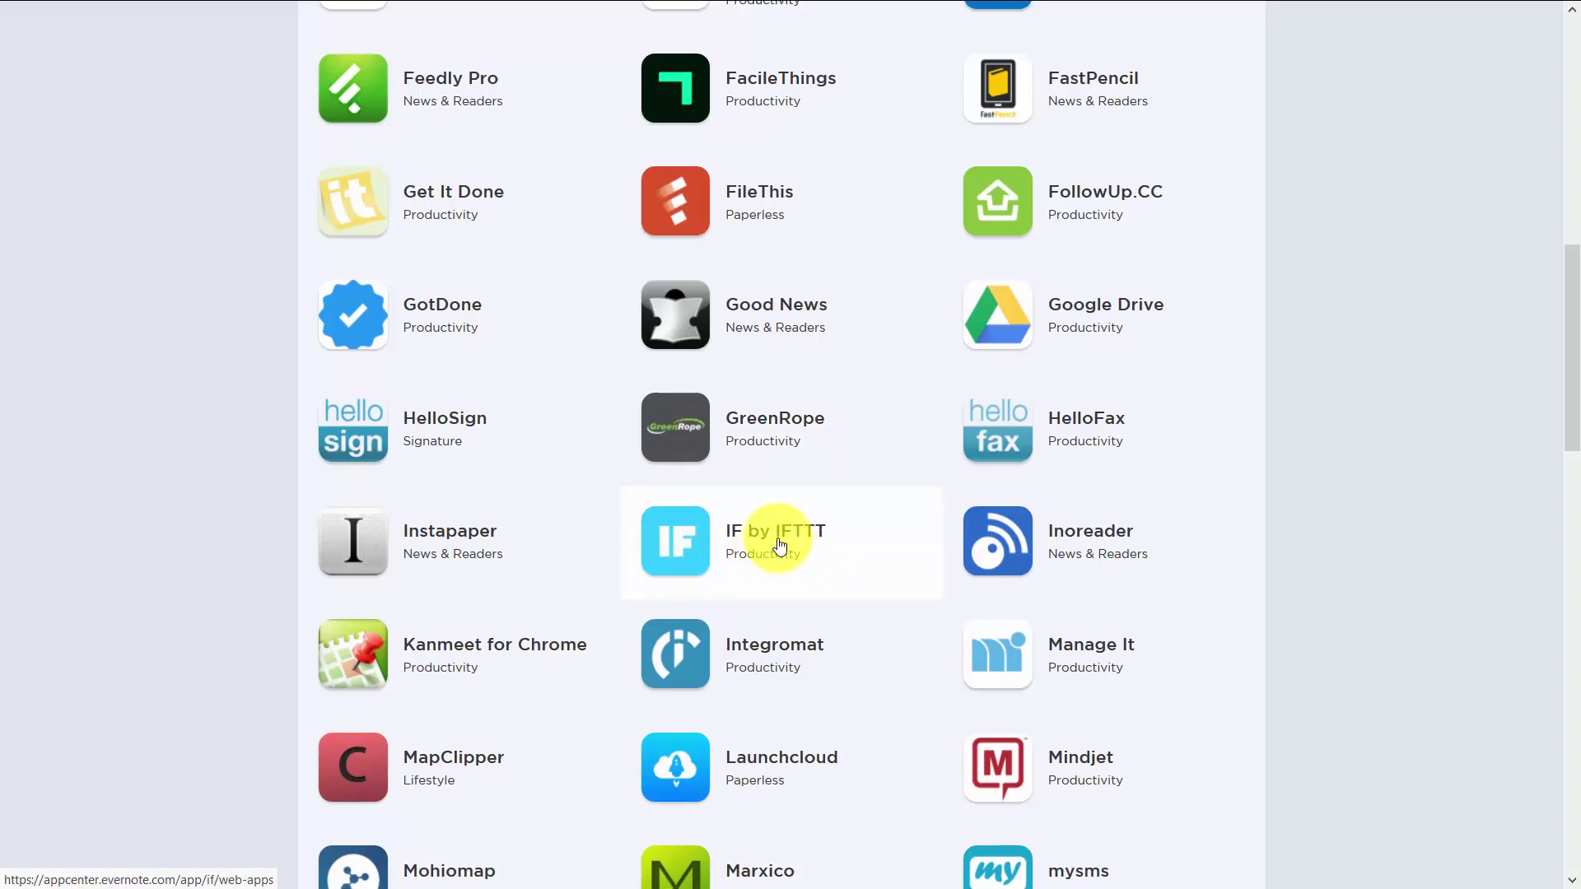
{"action": "scroll", "coordinate": [780, 546], "scroll_direction": "down", "scroll_amount": 10}
{"action": "scroll", "coordinate": [779, 546], "scroll_direction": "down", "scroll_amount": 3}
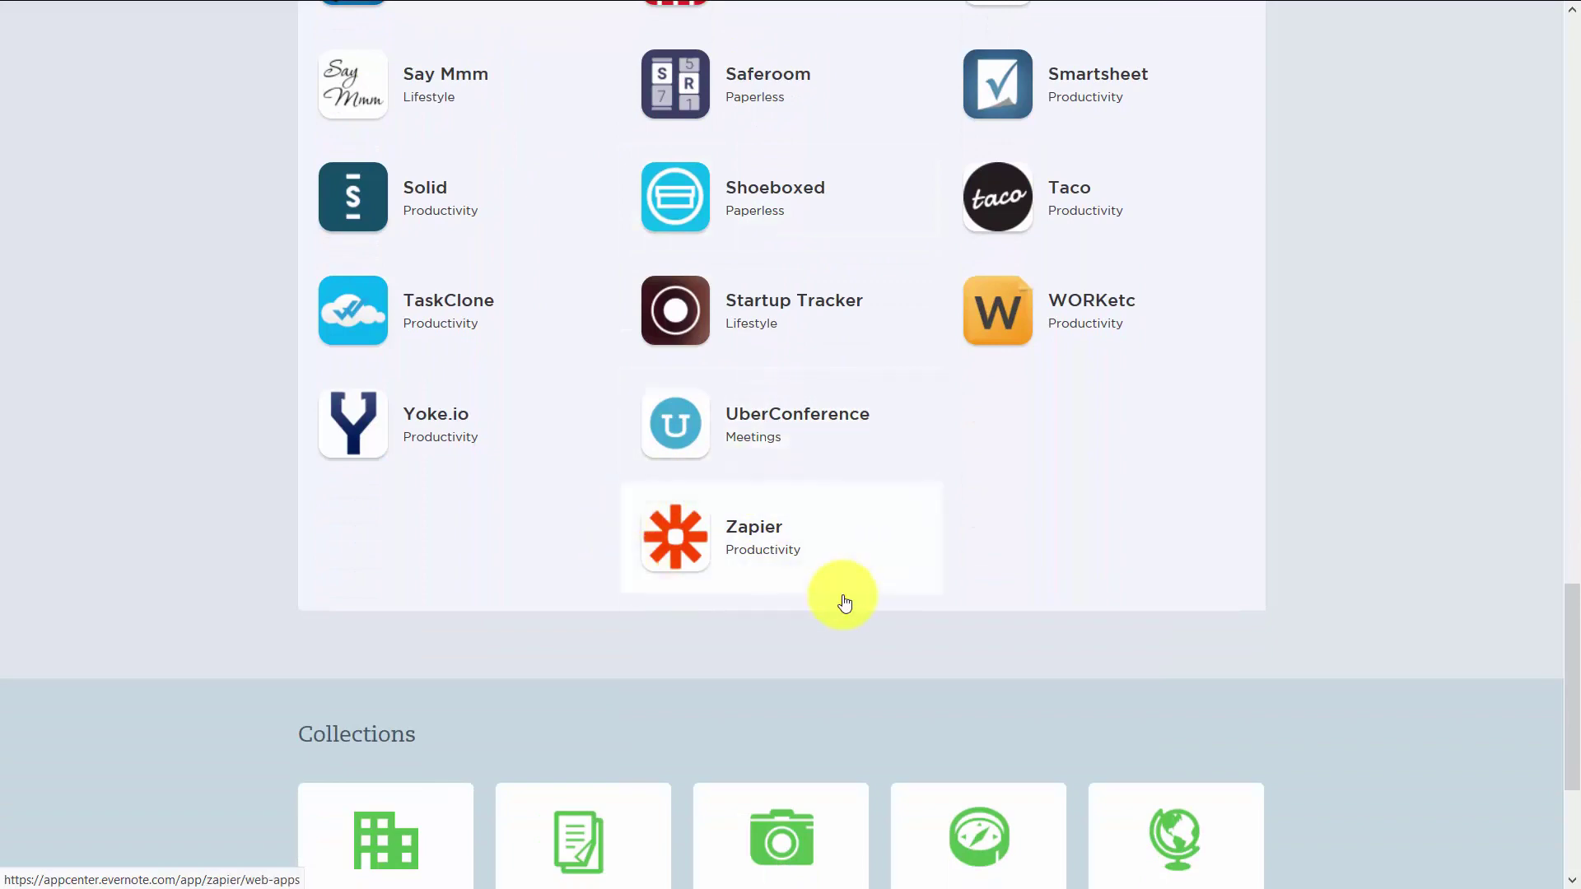
{"action": "scroll", "coordinate": [843, 596], "scroll_direction": "up", "scroll_amount": 20}
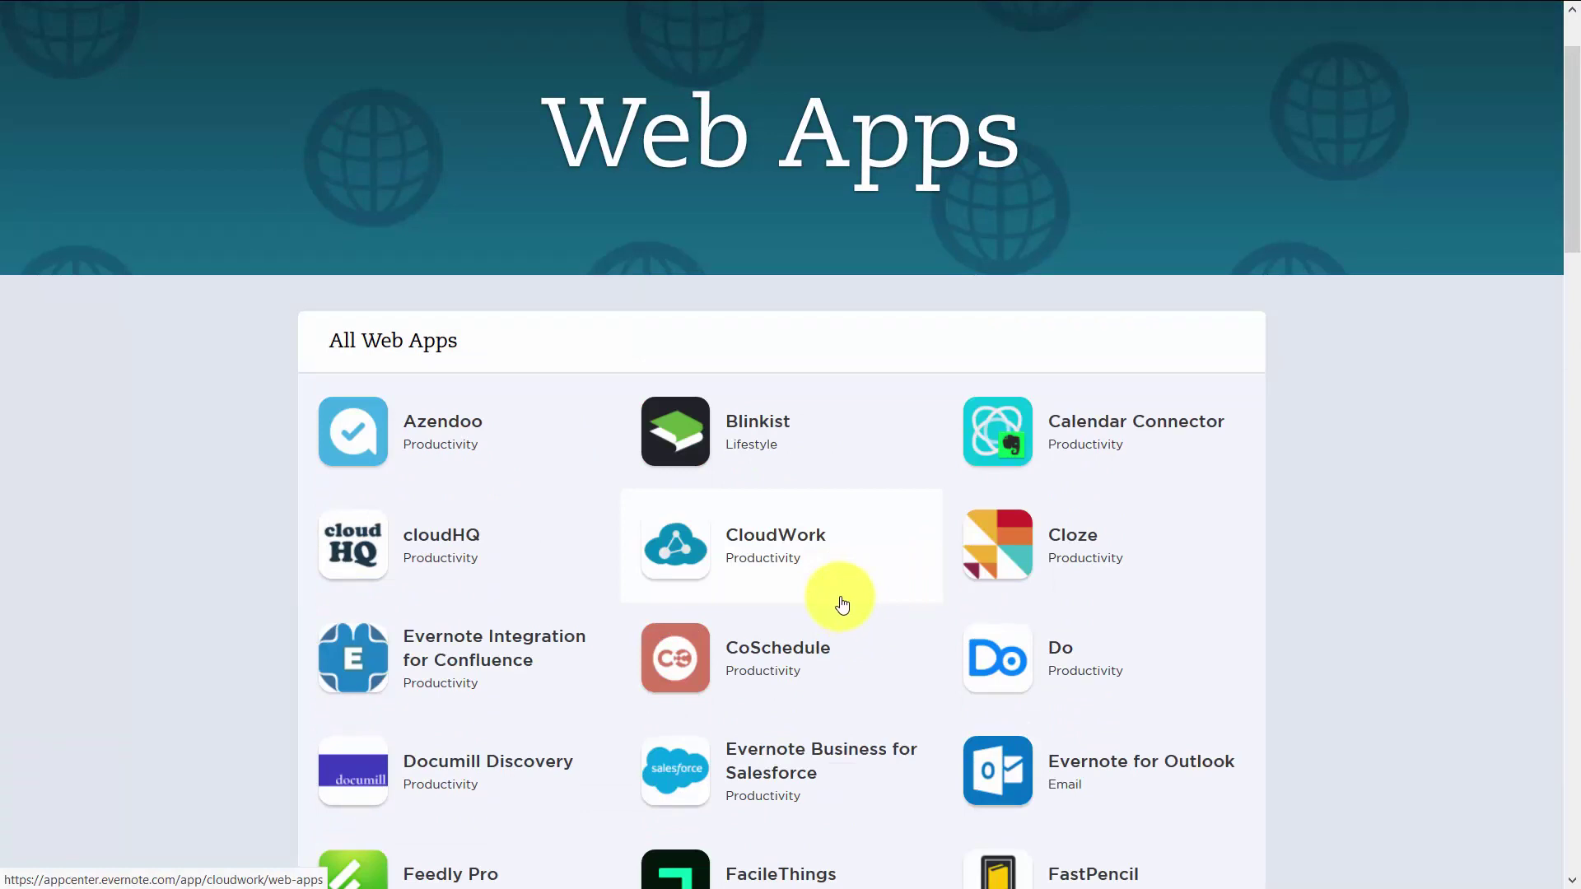
{"action": "scroll", "coordinate": [843, 605], "scroll_direction": "down", "scroll_amount": 10}
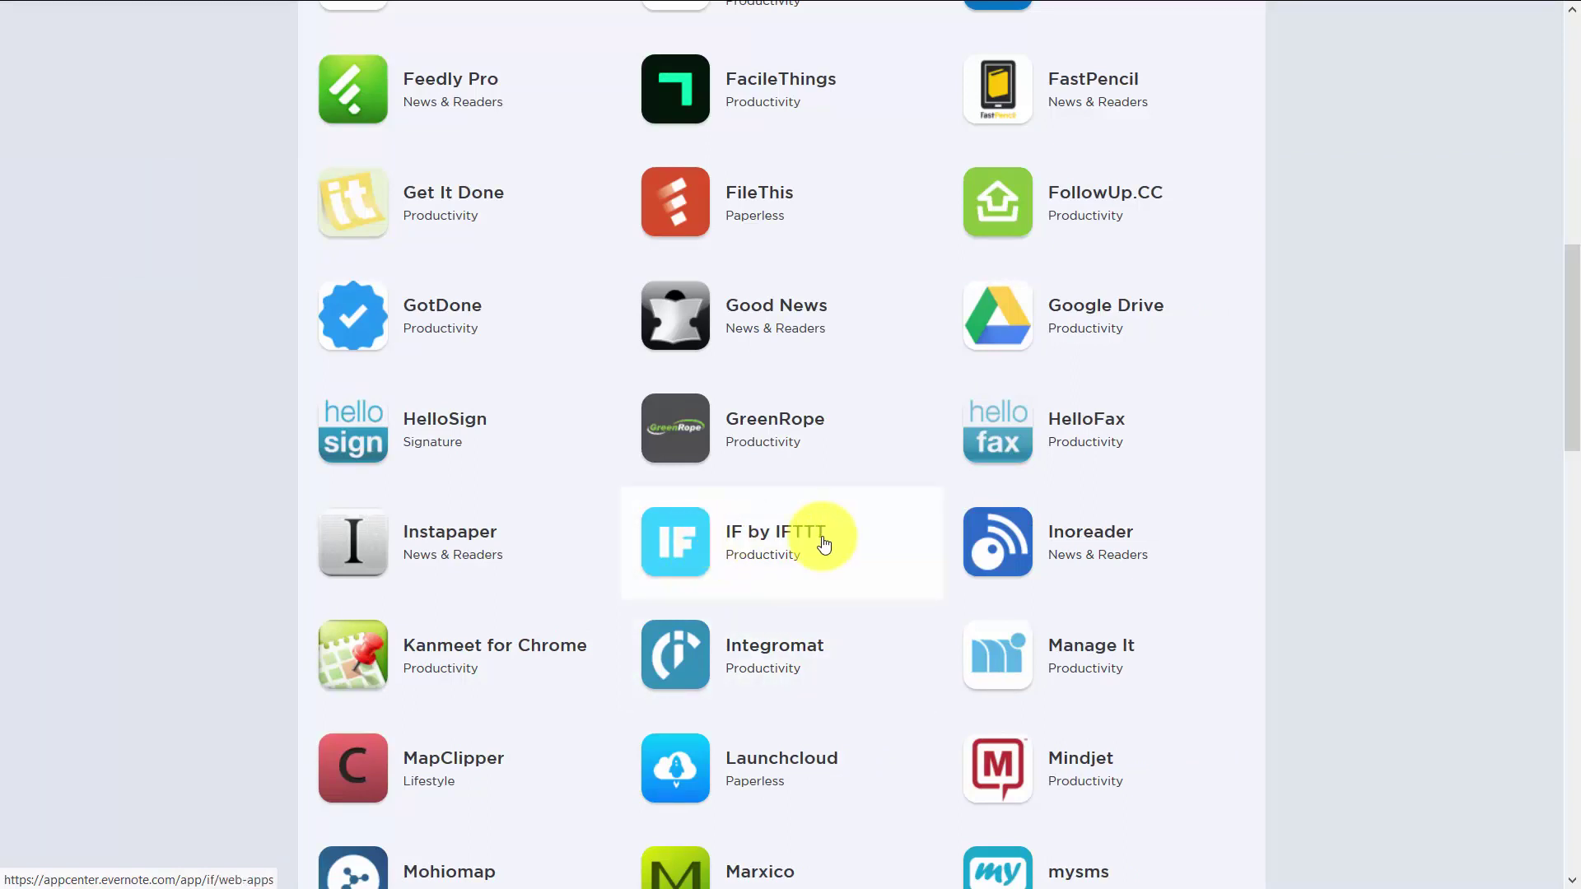
{"action": "left_click", "coordinate": [695, 557]}
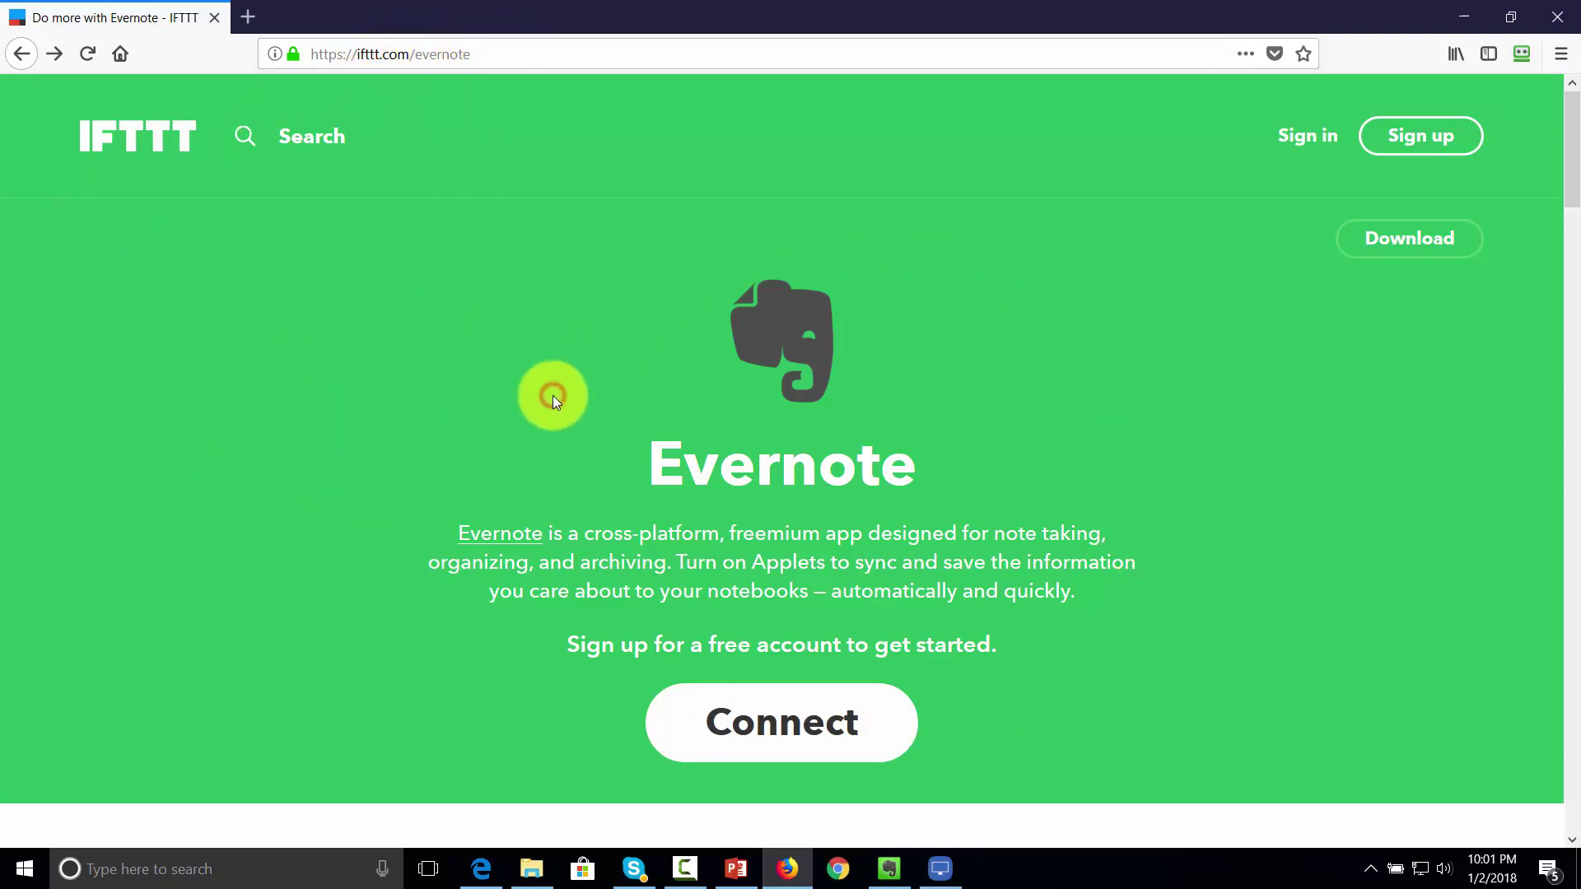
Scroll IFTTT's Evernote page to browse the applet cards and back to the top.
{"action": "scroll", "coordinate": [552, 395], "scroll_direction": "down", "scroll_amount": 10}
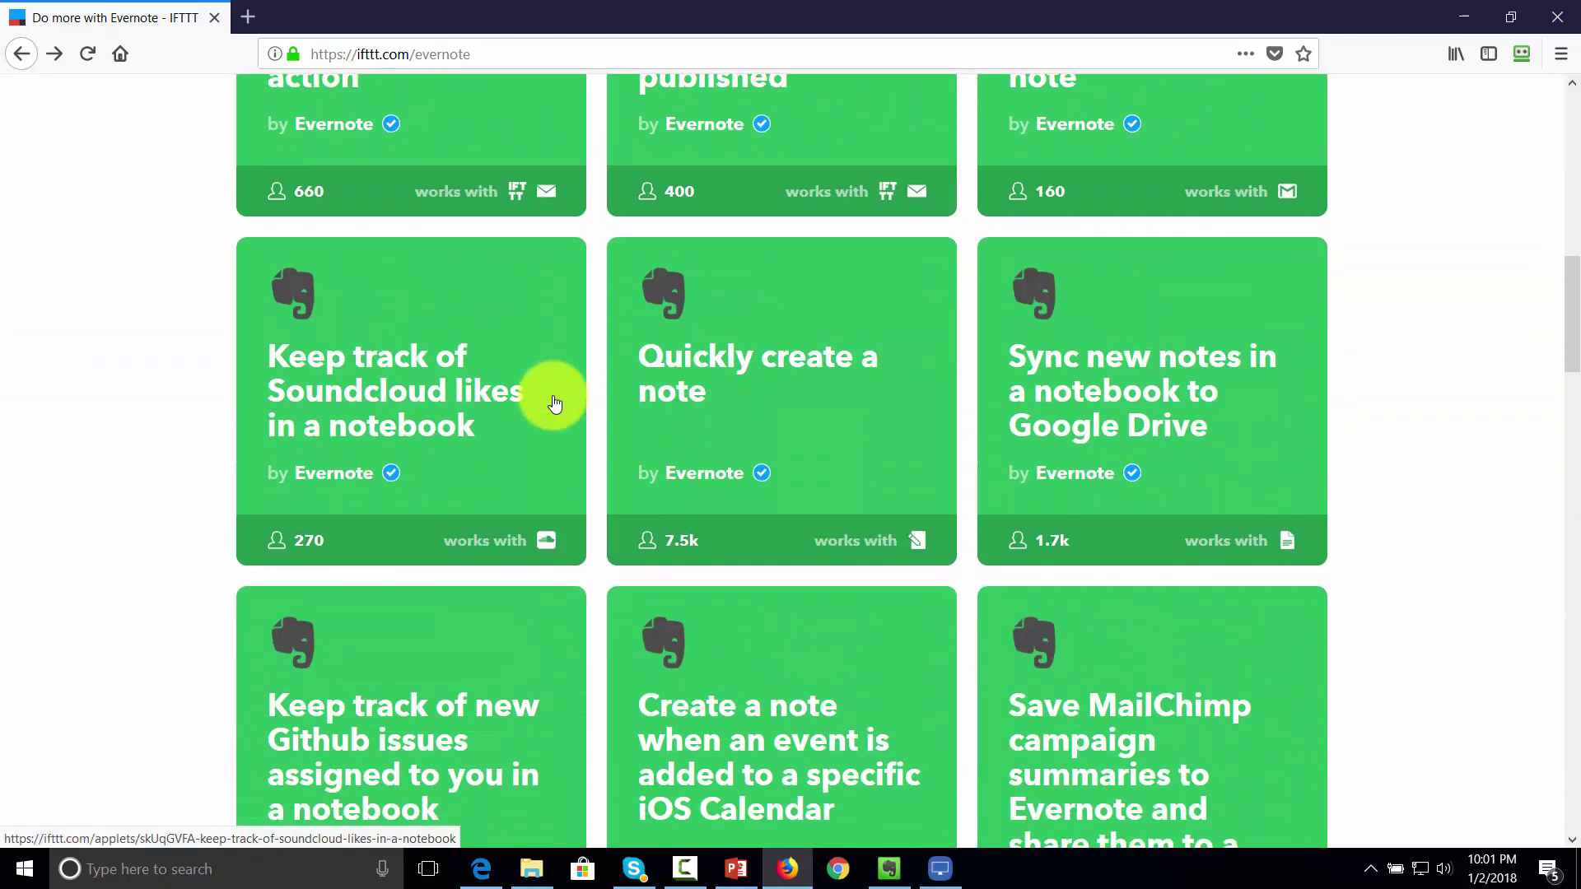
{"action": "scroll", "coordinate": [553, 401], "scroll_direction": "up", "scroll_amount": 10}
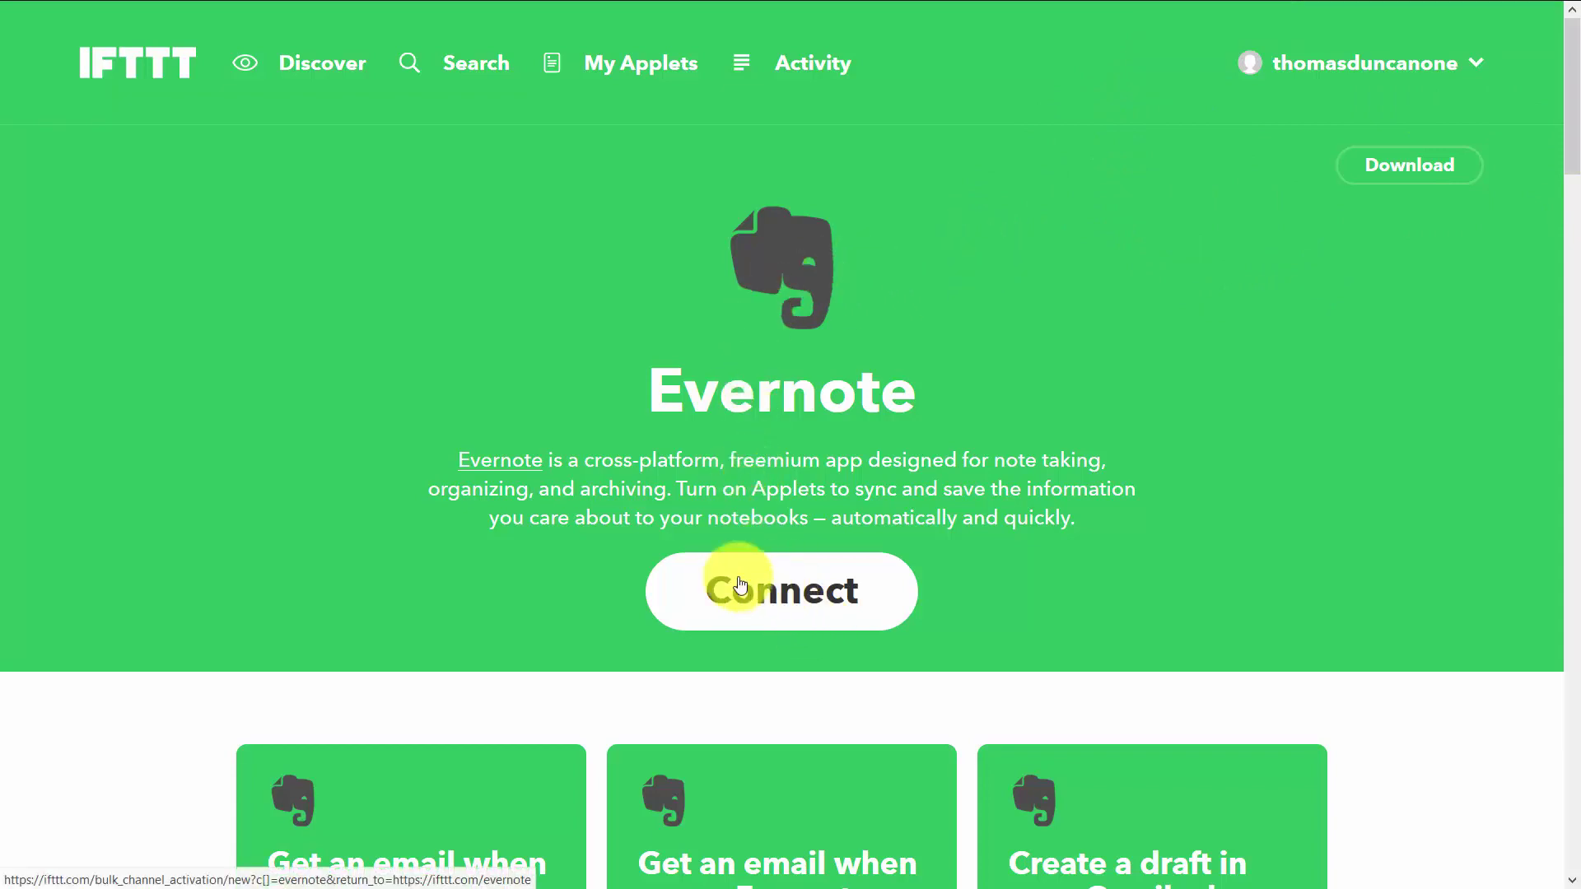
Connect Evernote to IFTTT with the account e-mail, authorizing access 'For 1 year'.
{"action": "left_click", "coordinate": [806, 599]}
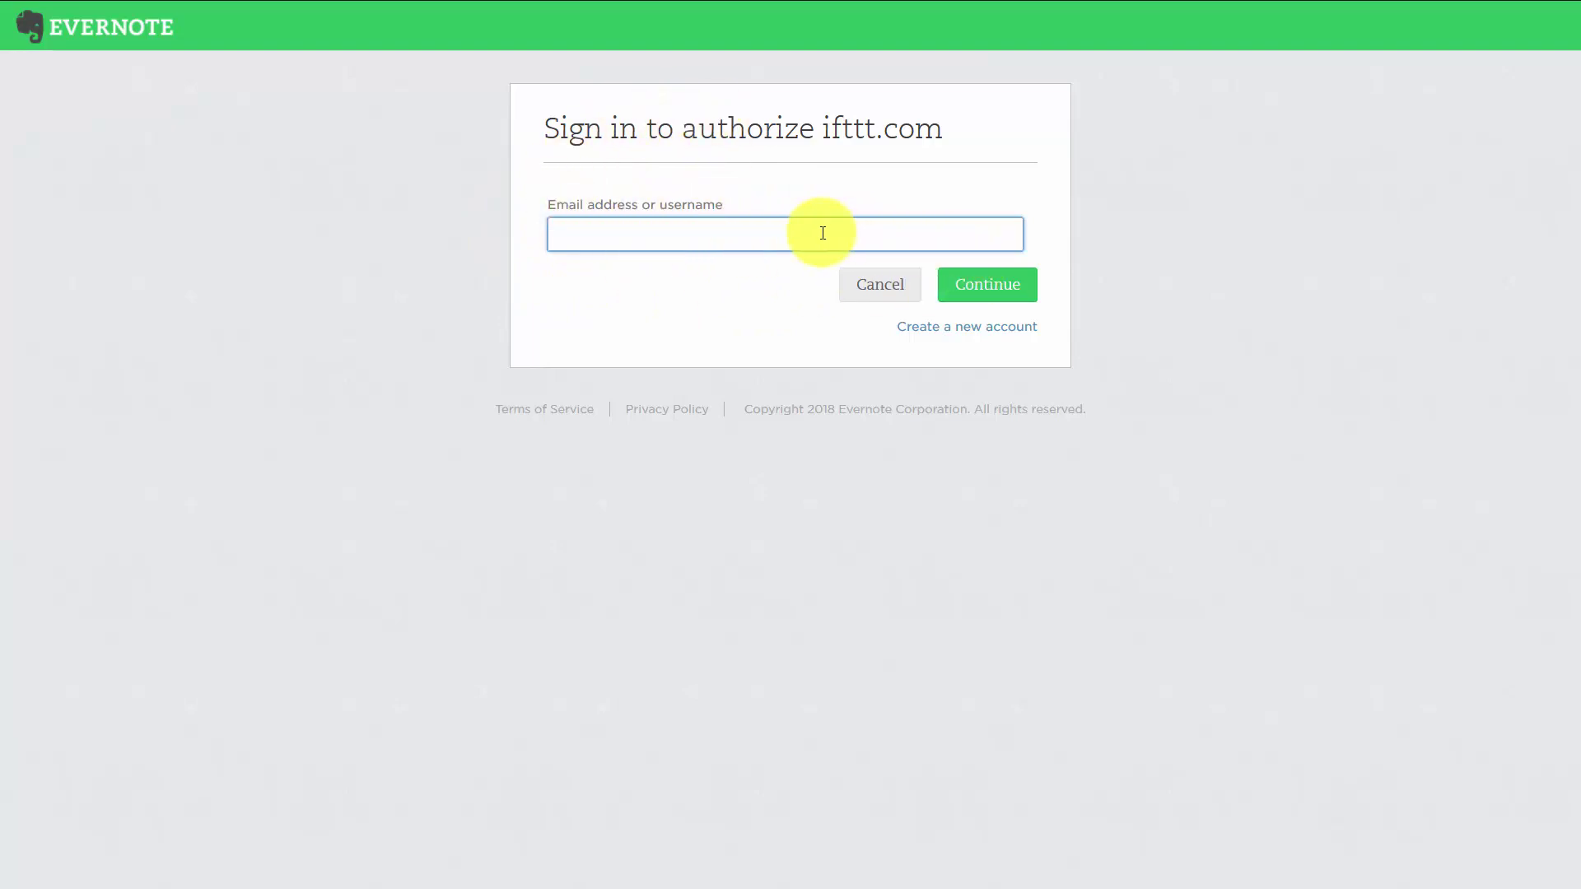
{"action": "key", "text": "ctrl+v"}
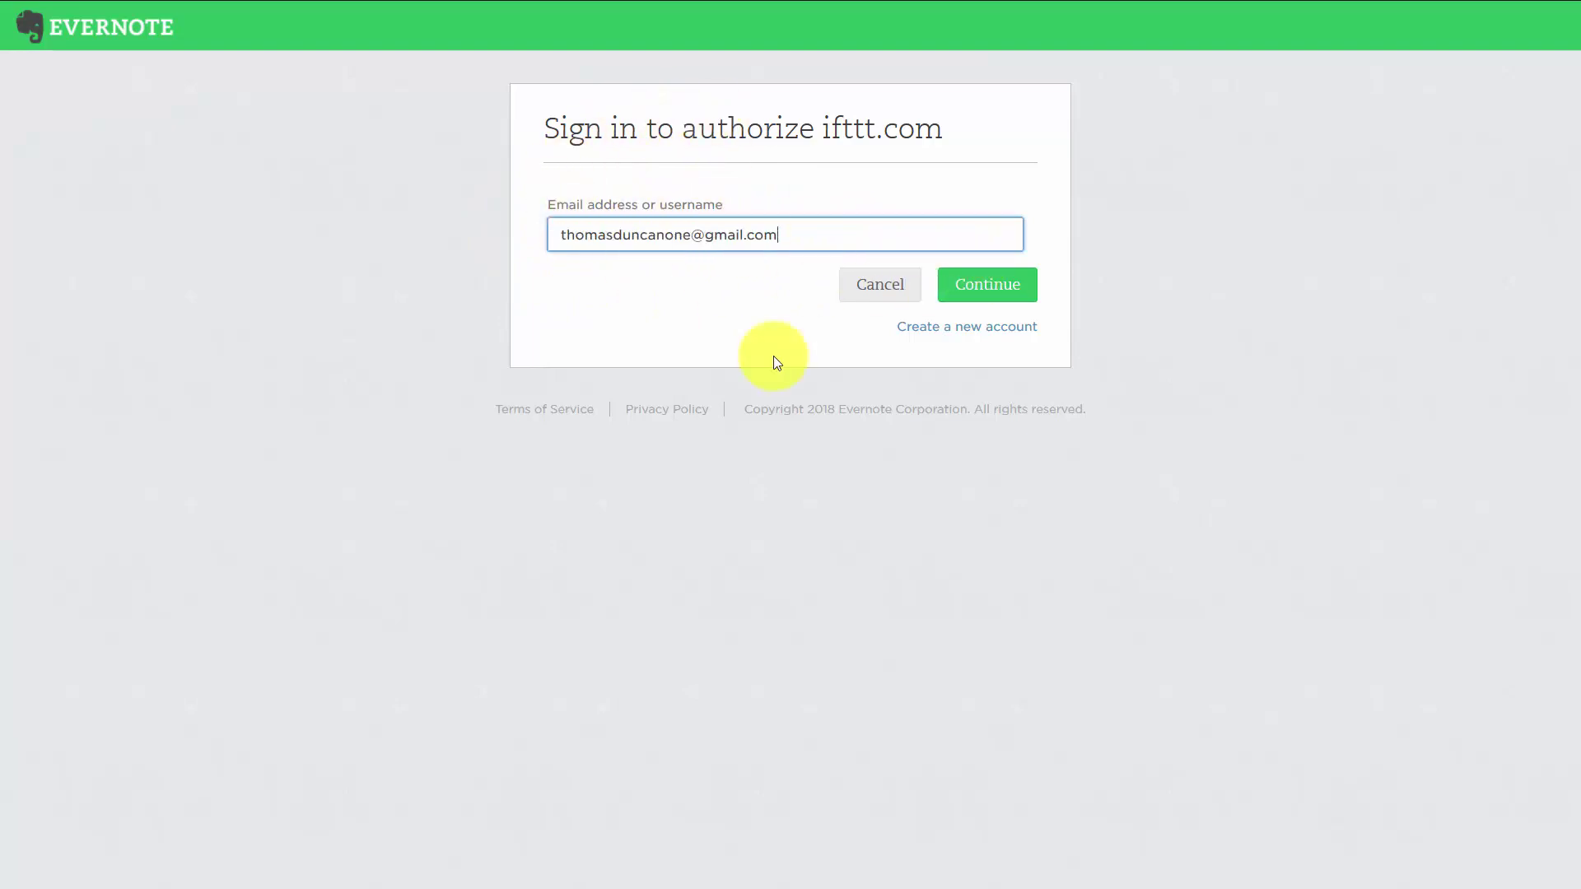
{"action": "left_click", "coordinate": [987, 284]}
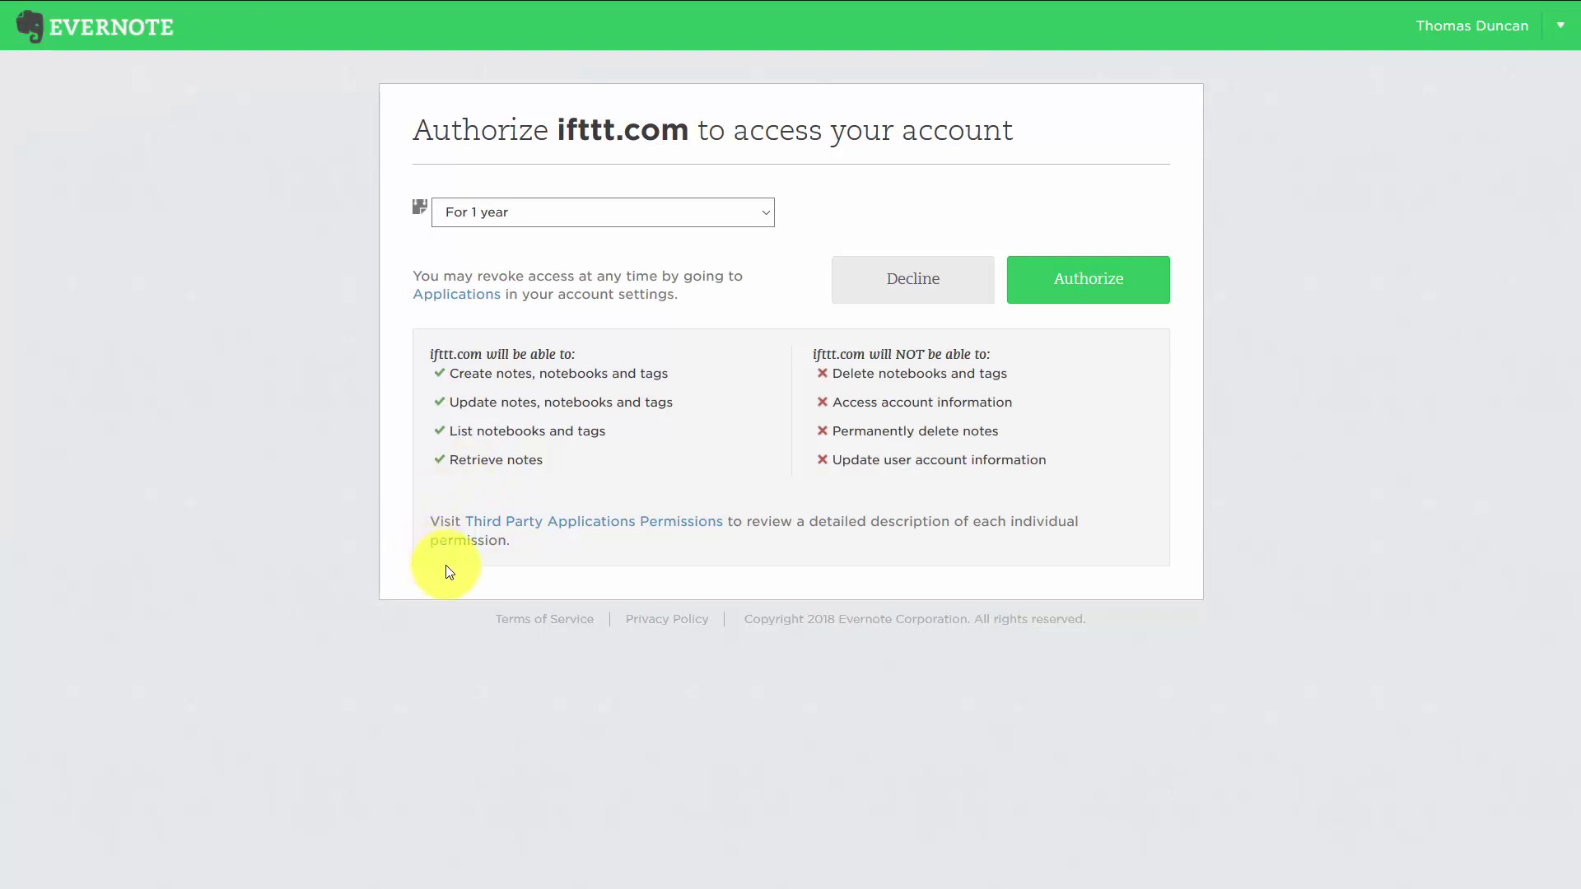
{"action": "left_click", "coordinate": [764, 211]}
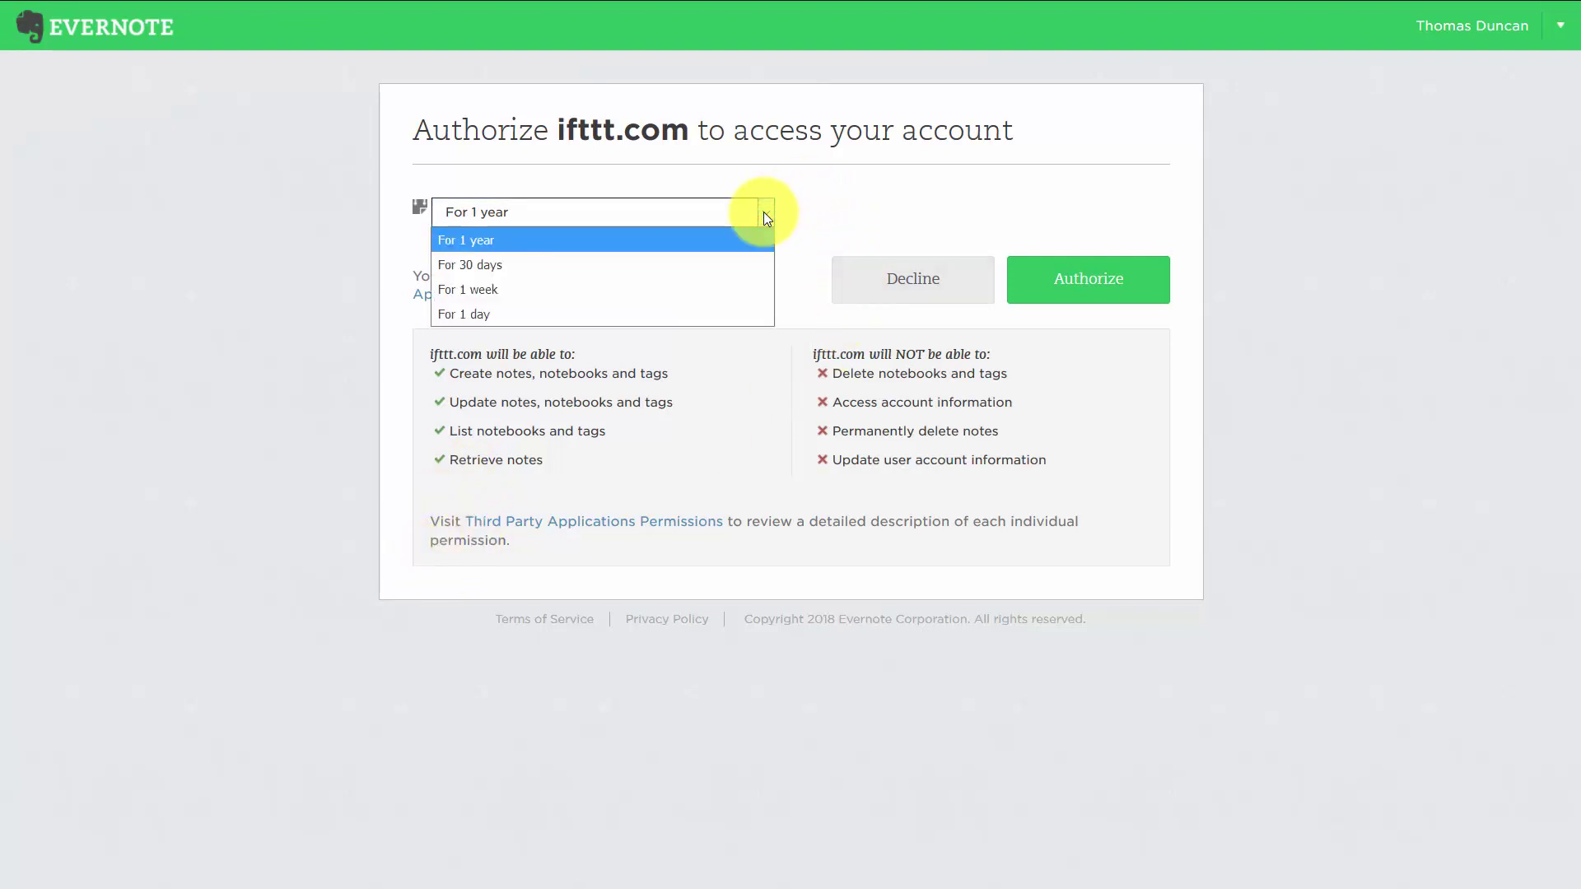
{"action": "left_click", "coordinate": [763, 213]}
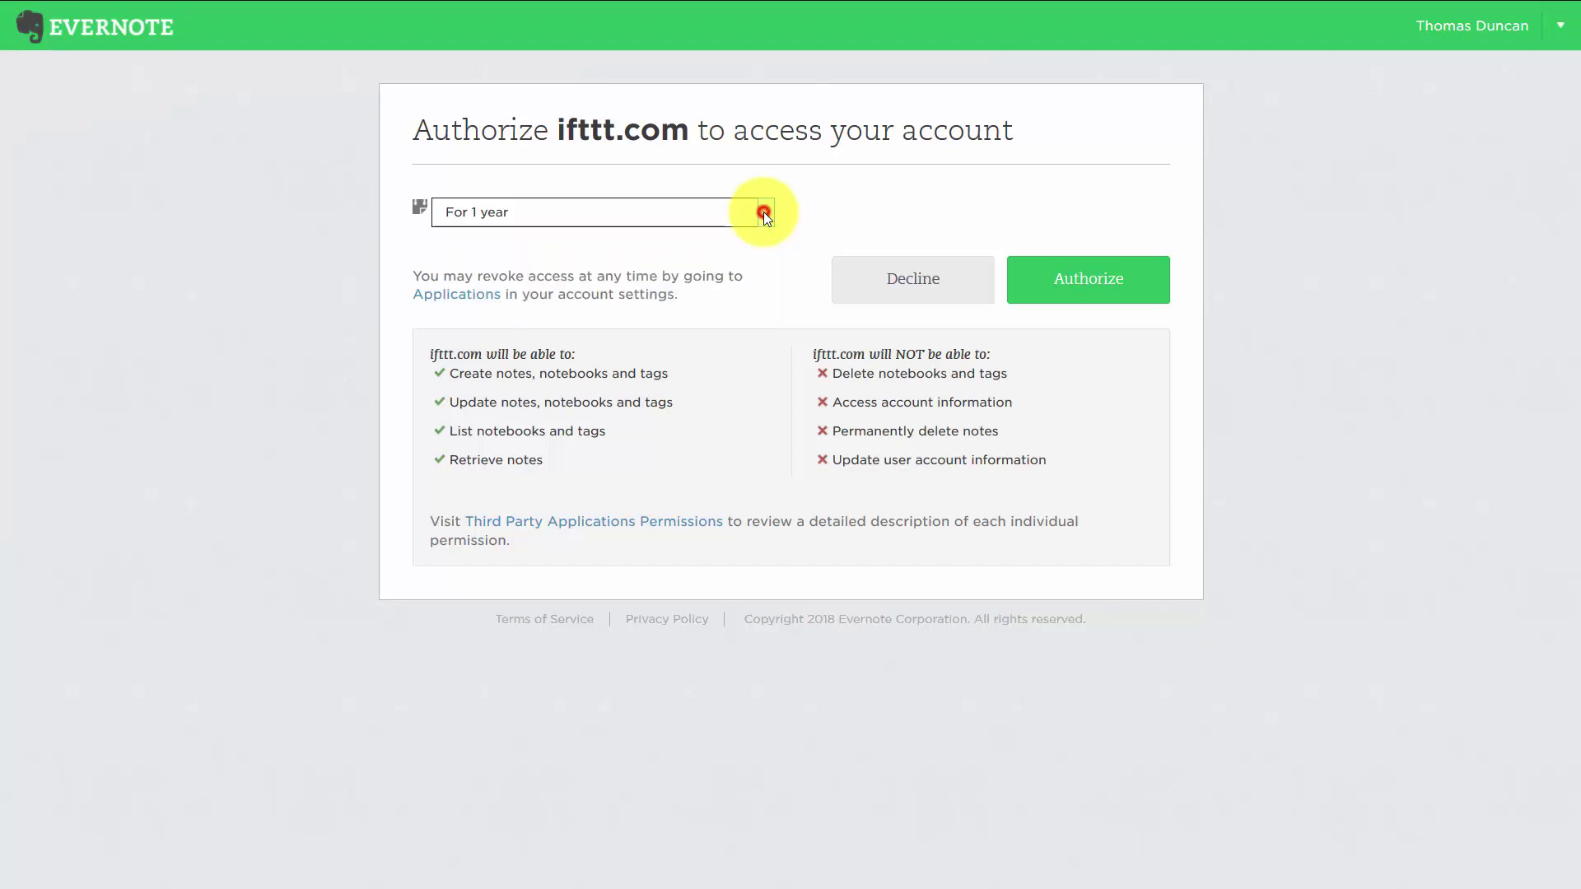
{"action": "left_click", "coordinate": [1039, 280]}
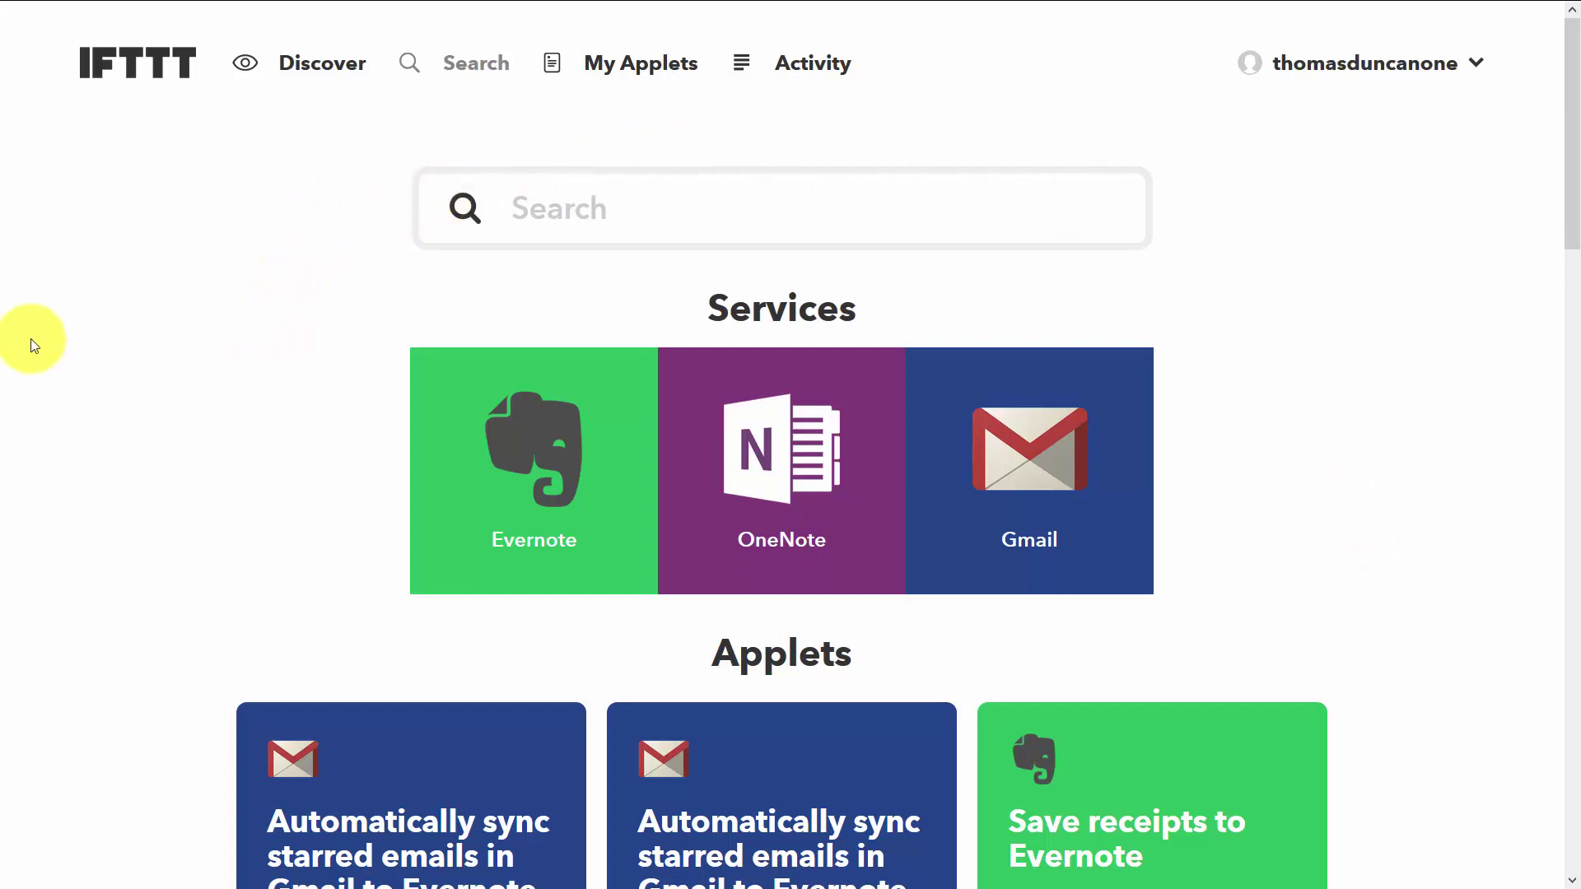
Search IFTTT for 'evernote' and scroll through the resulting Evernote applets.
{"action": "left_click", "coordinate": [532, 447]}
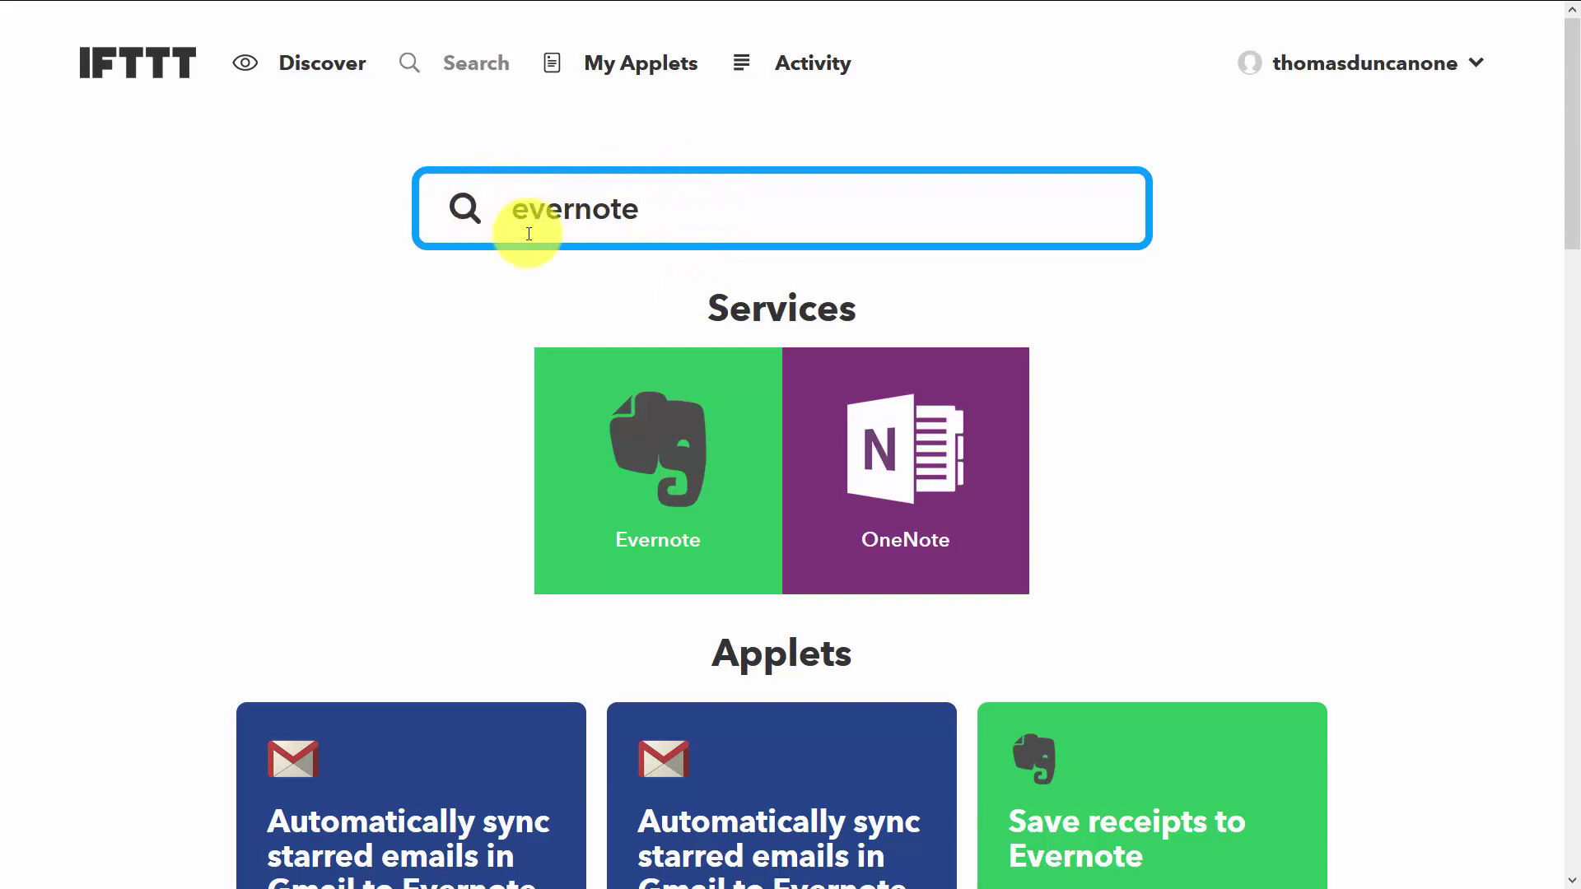
{"action": "left_click", "coordinate": [511, 290]}
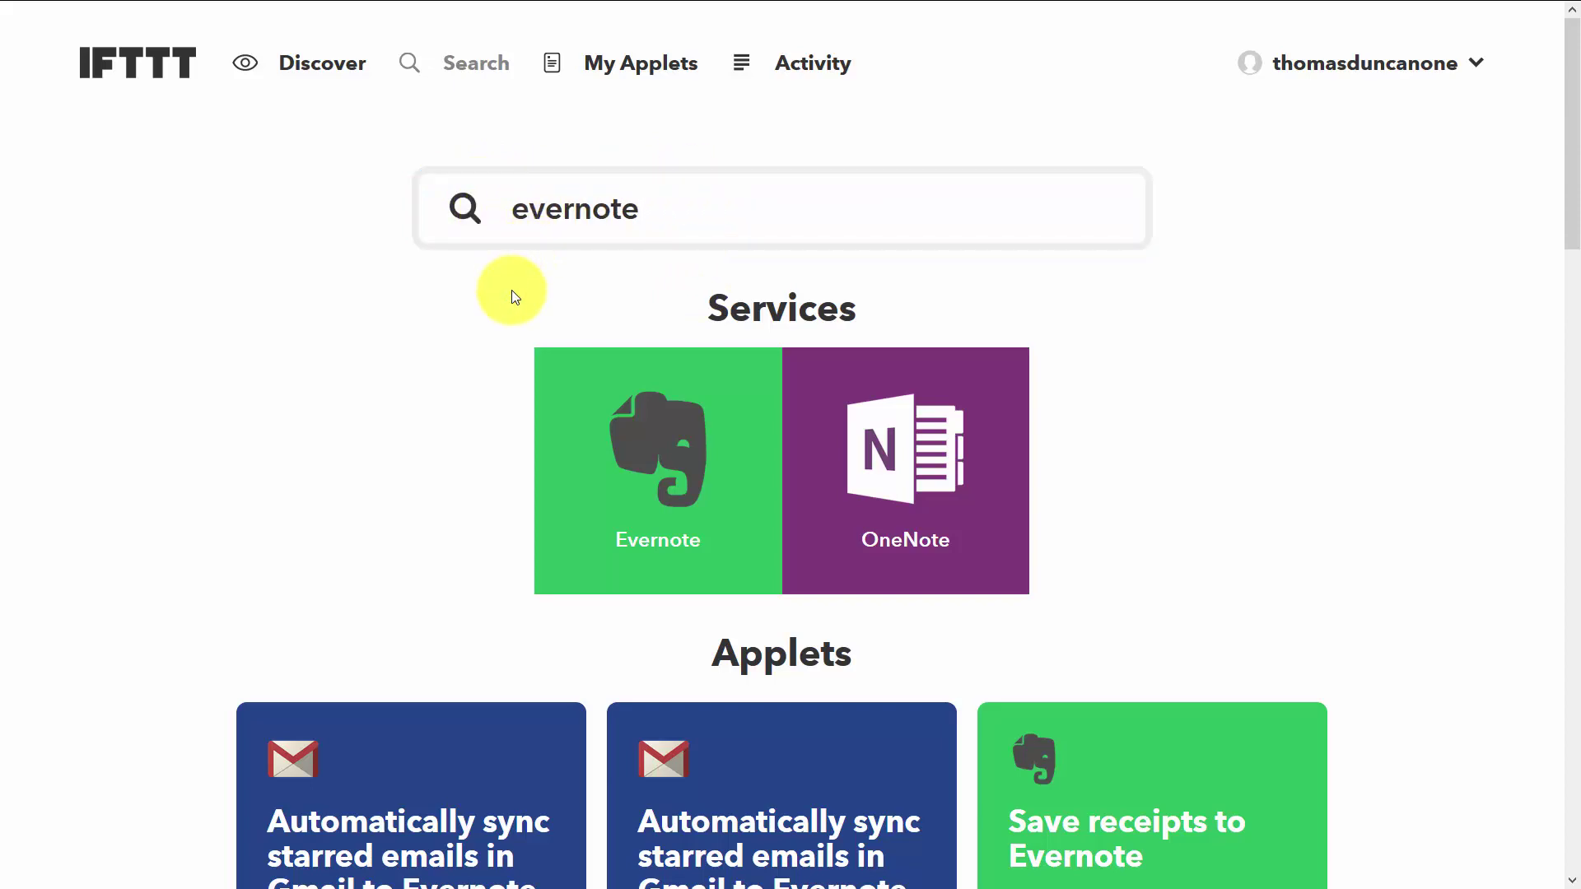
{"action": "scroll", "coordinate": [511, 290], "scroll_direction": "down", "scroll_amount": 8}
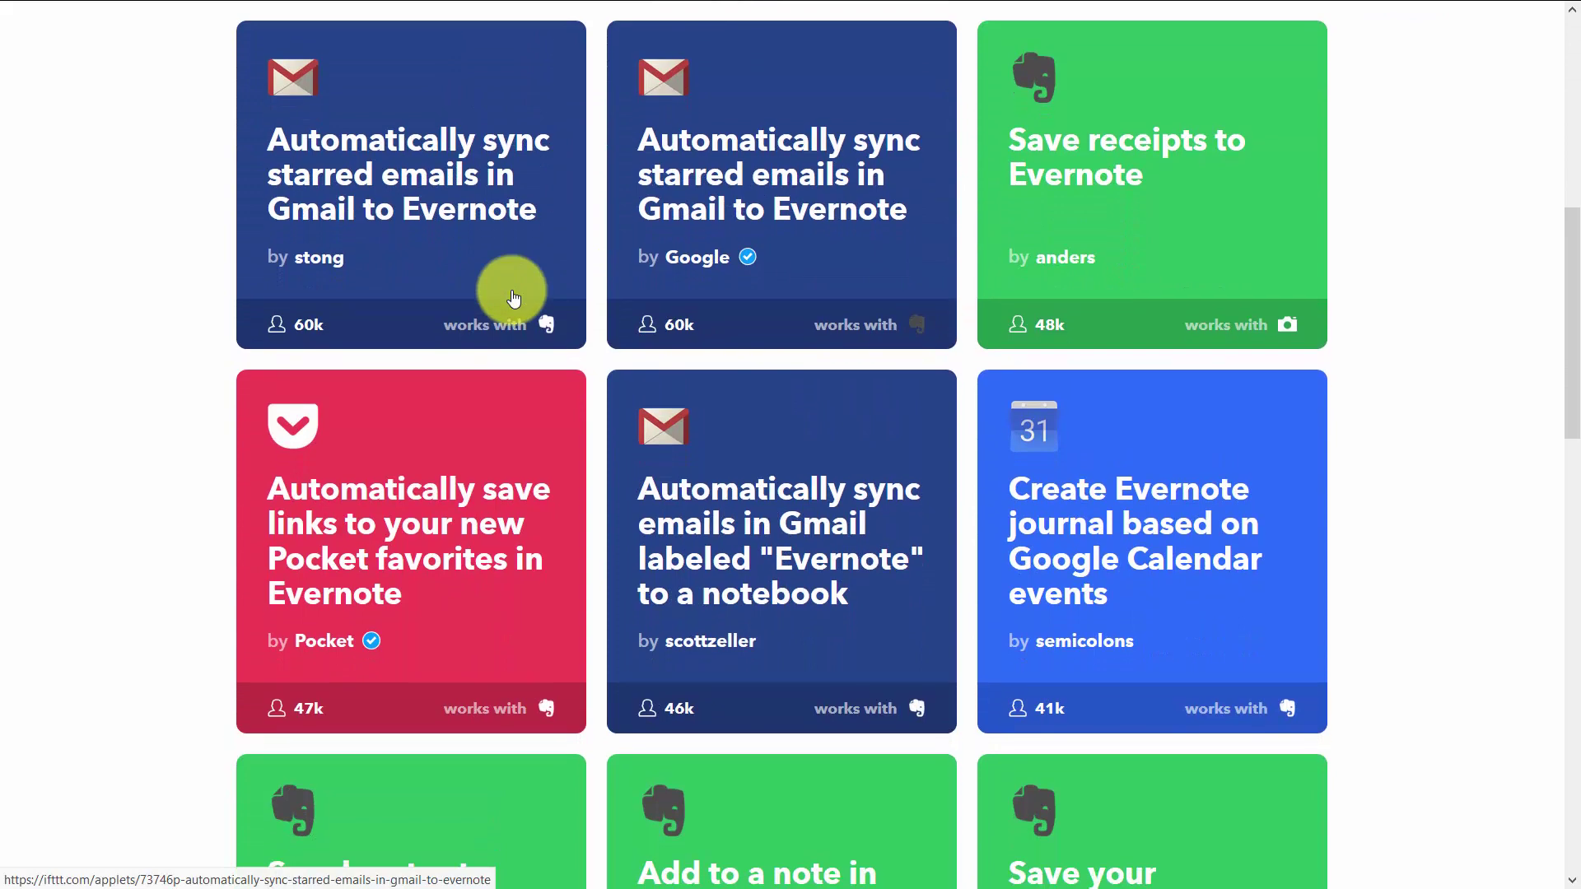
{"action": "scroll", "coordinate": [511, 290], "scroll_direction": "down", "scroll_amount": 3}
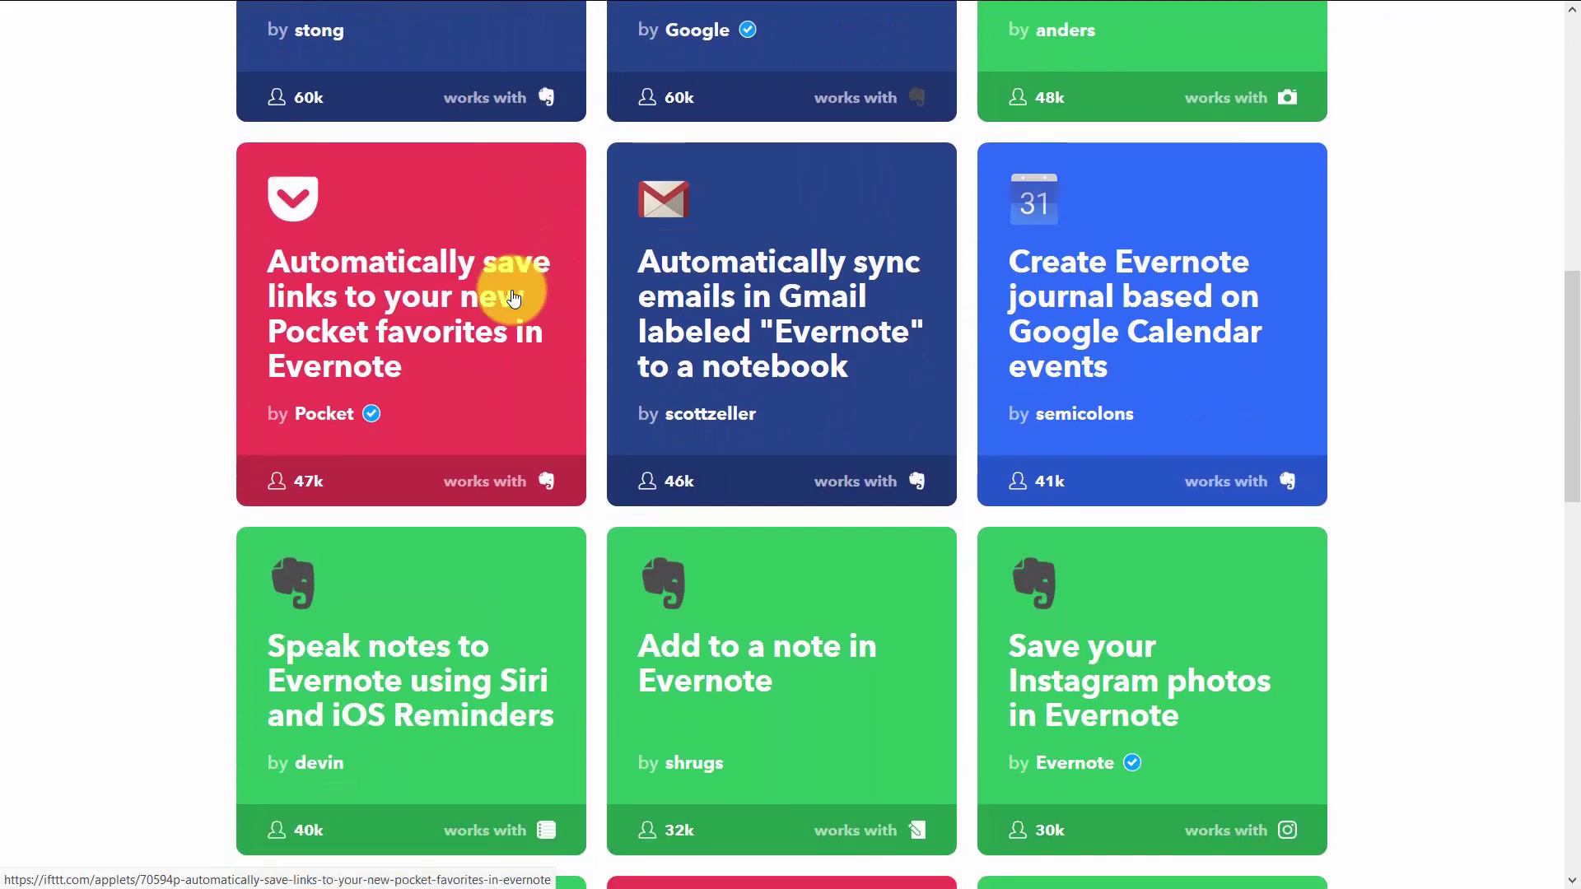
{"action": "scroll", "coordinate": [512, 296], "scroll_direction": "down", "scroll_amount": 3}
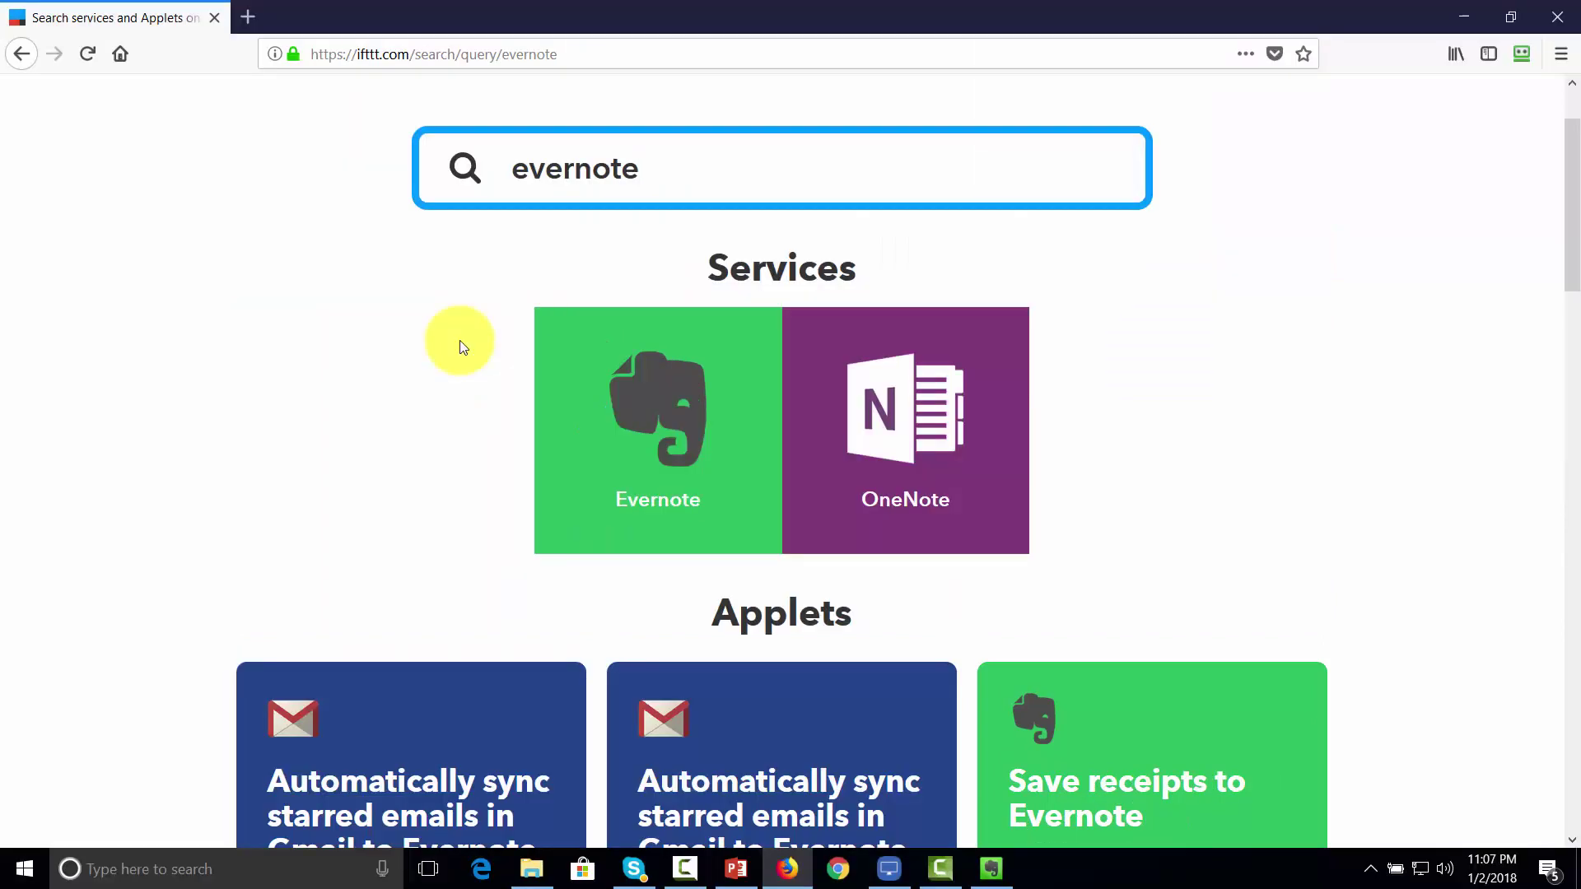
{"action": "scroll", "coordinate": [460, 340], "scroll_direction": "down", "scroll_amount": 4}
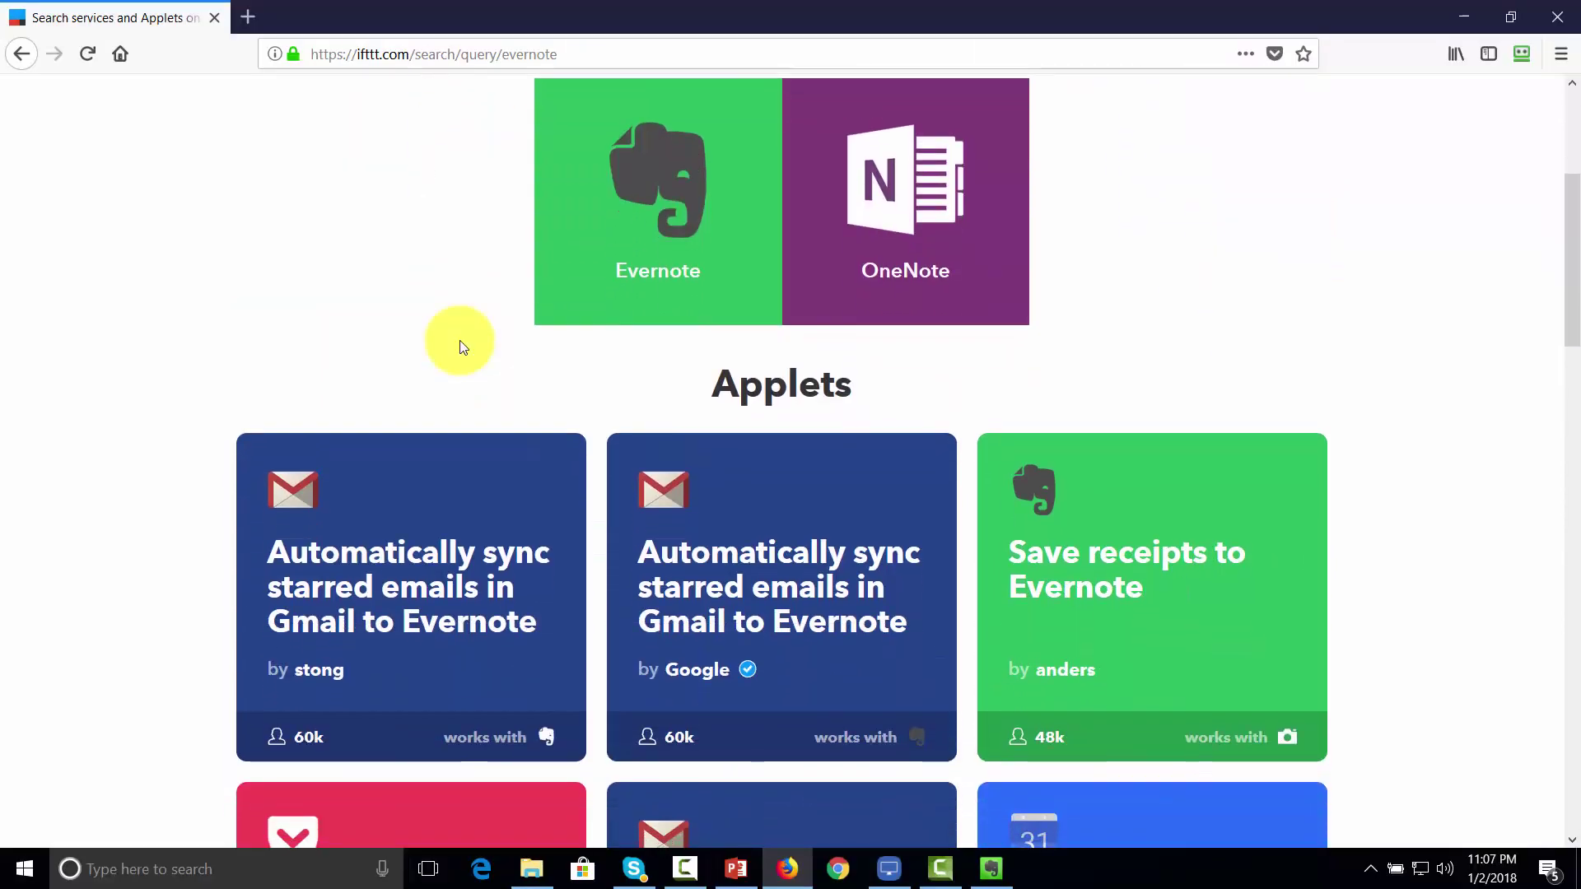
{"action": "scroll", "coordinate": [441, 341], "scroll_direction": "down", "scroll_amount": 2}
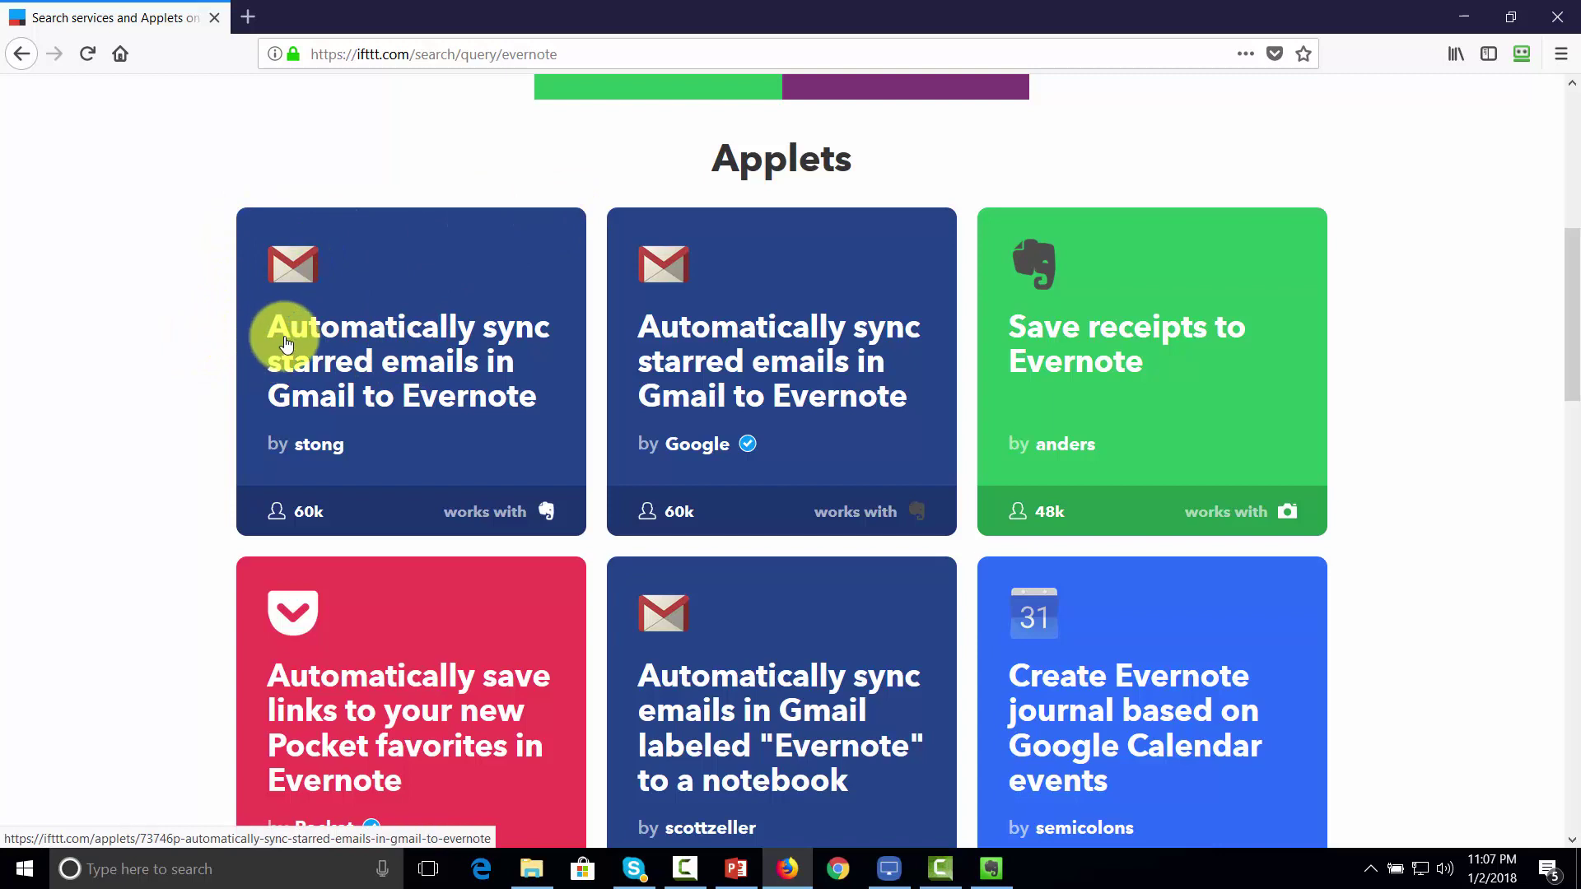
{"action": "scroll", "coordinate": [284, 338], "scroll_direction": "down", "scroll_amount": 3}
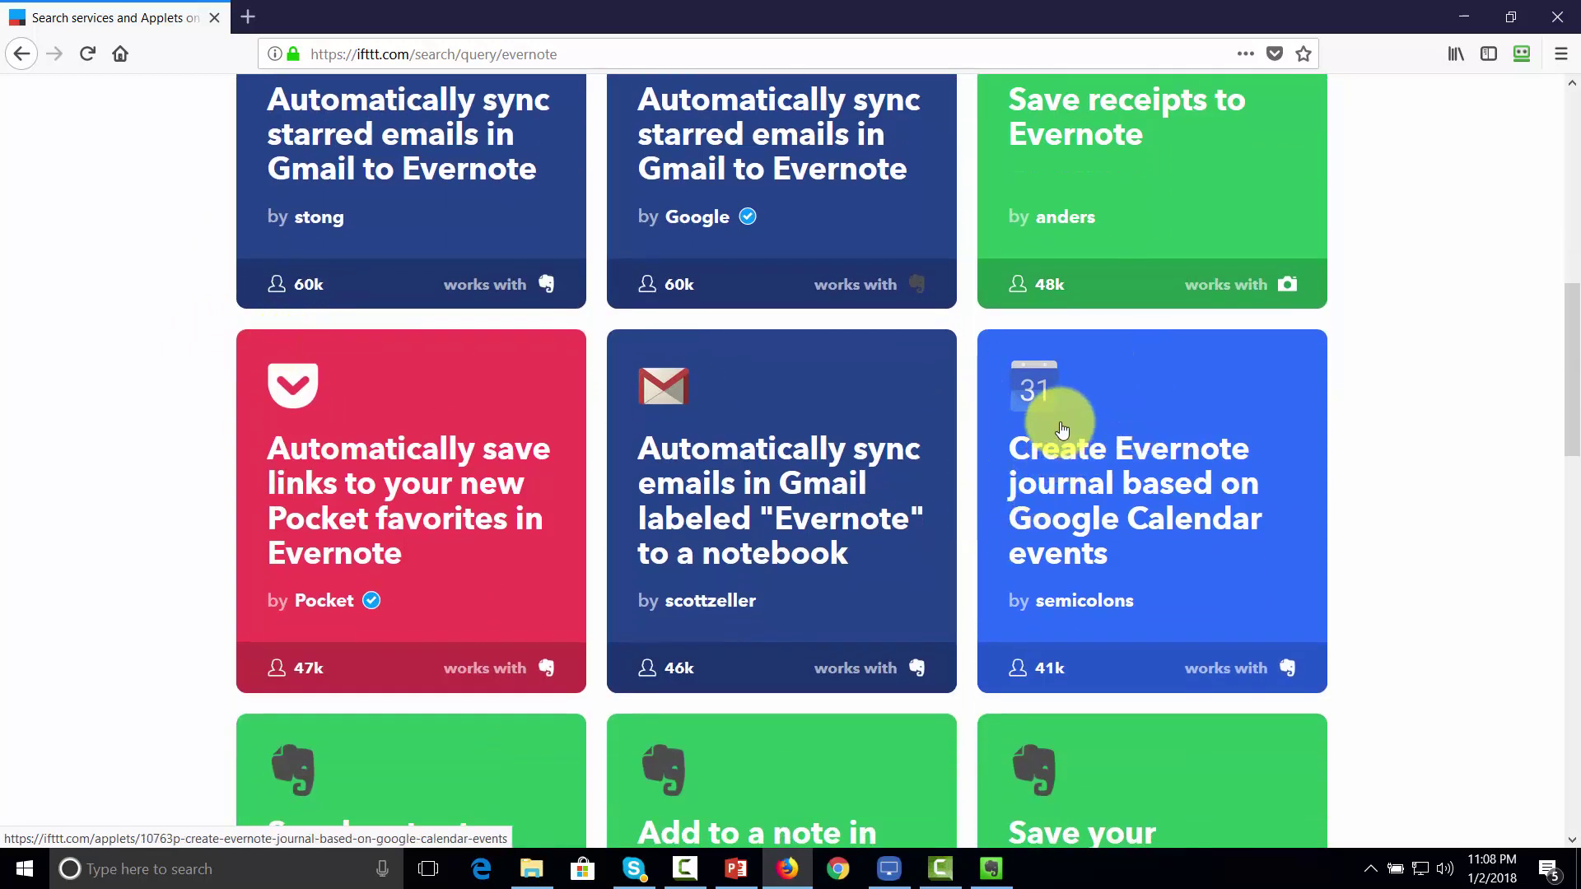
{"action": "scroll", "coordinate": [1058, 437], "scroll_direction": "down", "scroll_amount": 7}
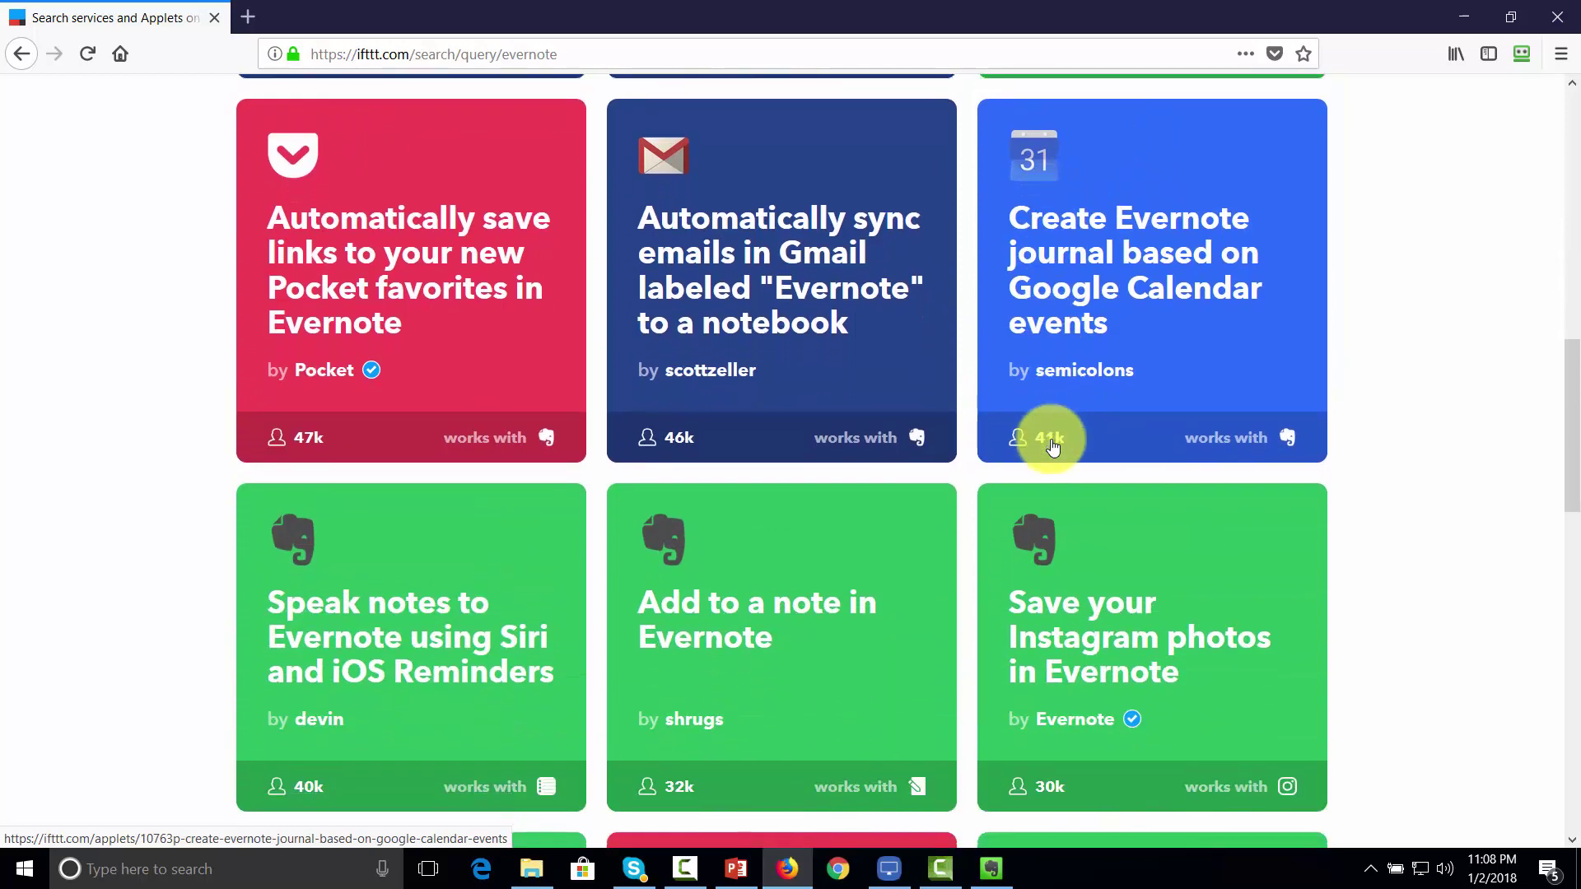
{"action": "scroll", "coordinate": [1053, 447], "scroll_direction": "down", "scroll_amount": 7}
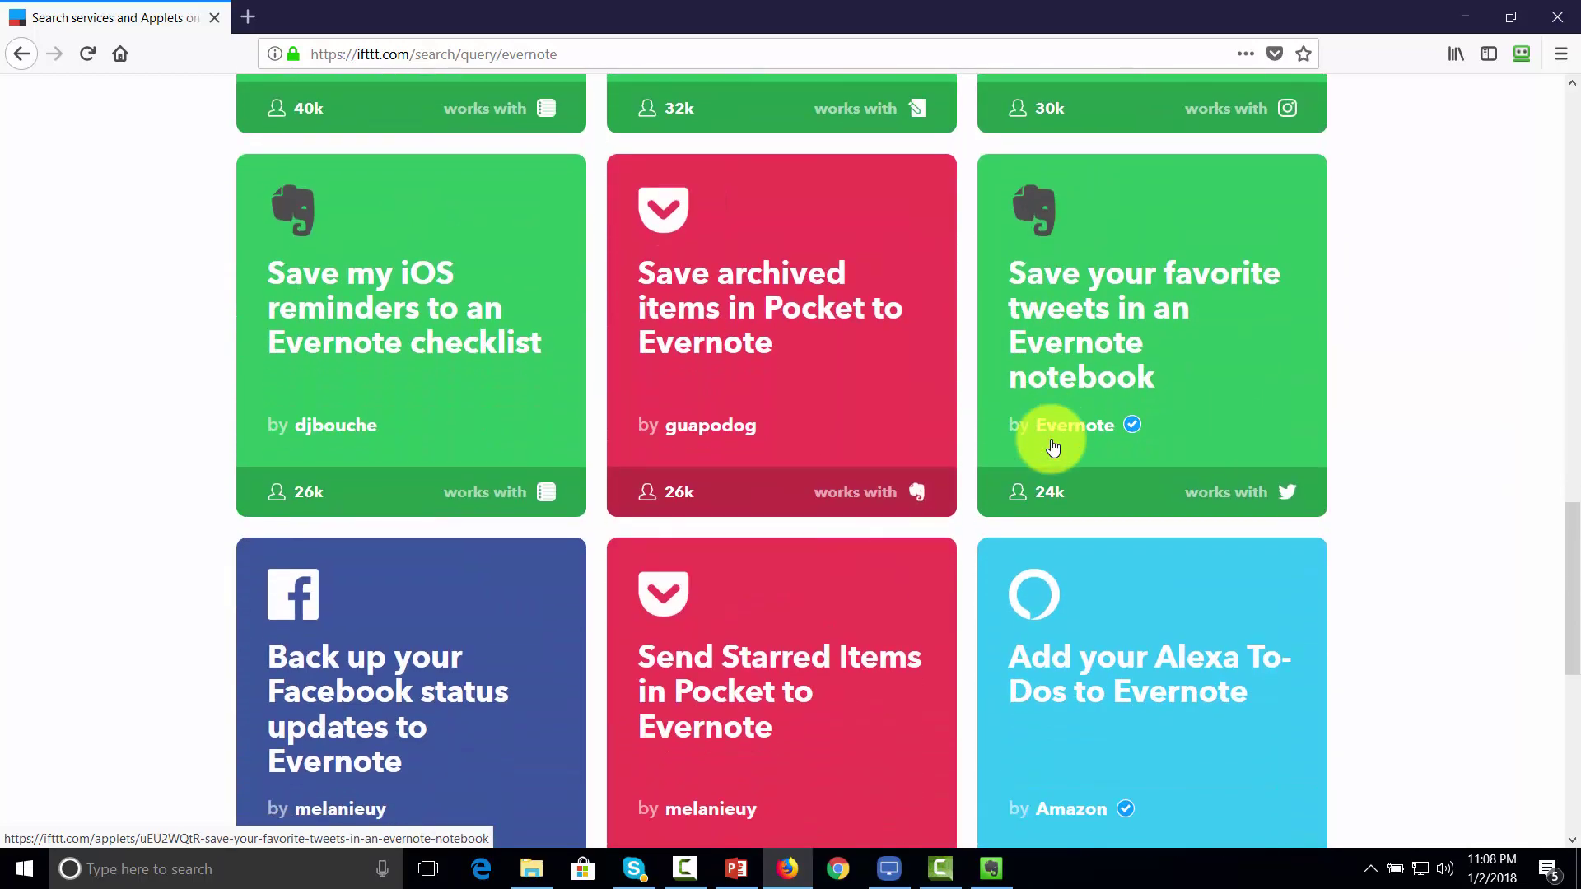
{"action": "scroll", "coordinate": [1053, 447], "scroll_direction": "down", "scroll_amount": 5}
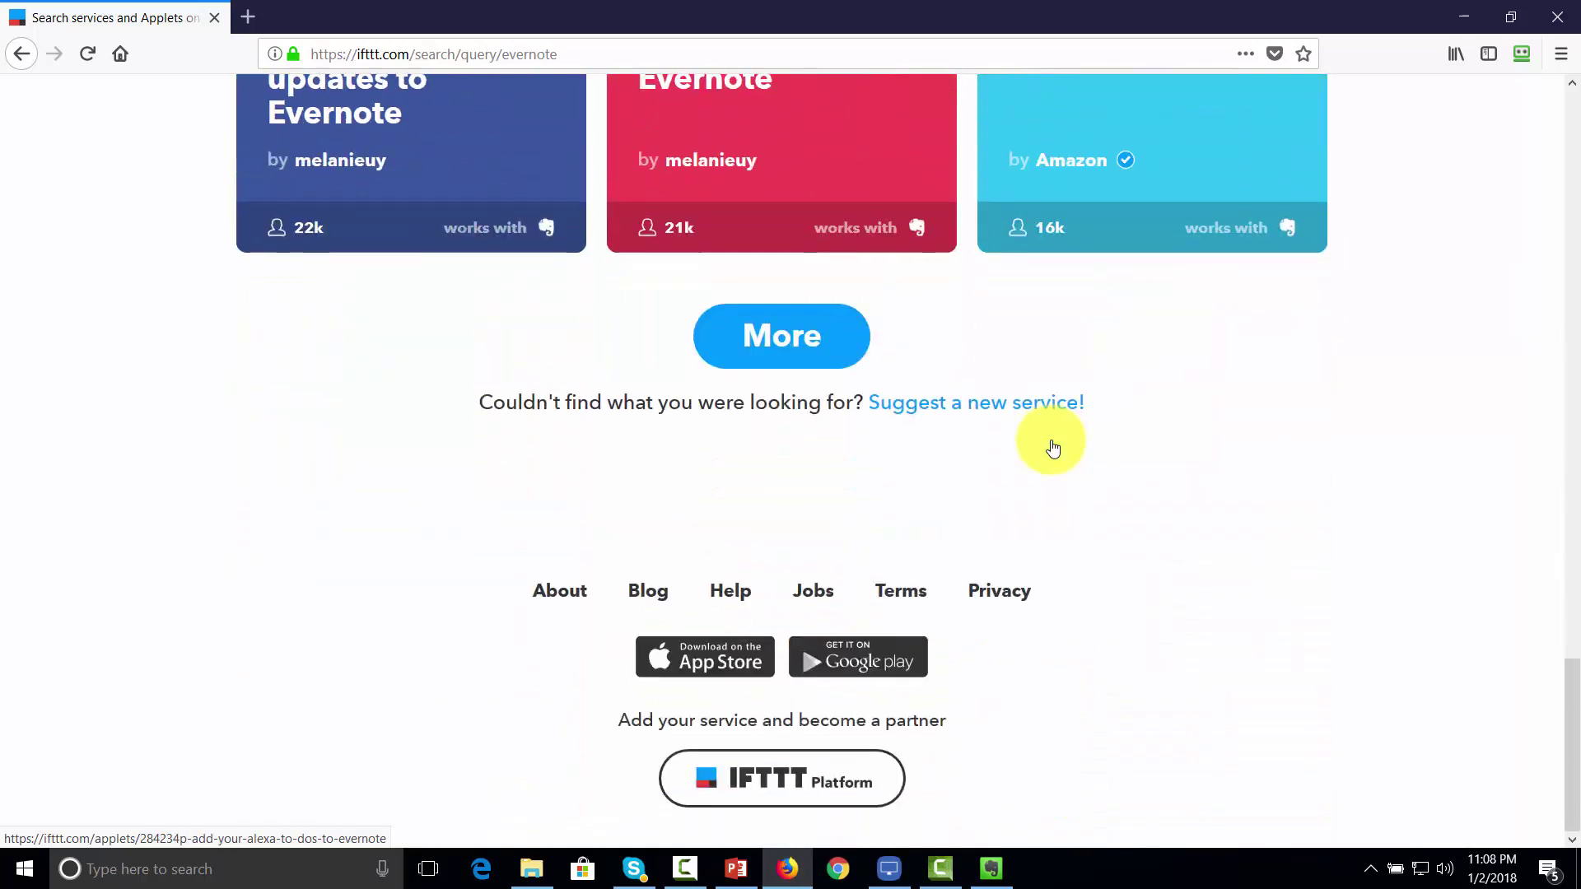
Load more Evernote applets and return to the top of the results.
{"action": "left_click", "coordinate": [797, 353]}
{"action": "scroll", "coordinate": [792, 366], "scroll_direction": "up", "scroll_amount": 12}
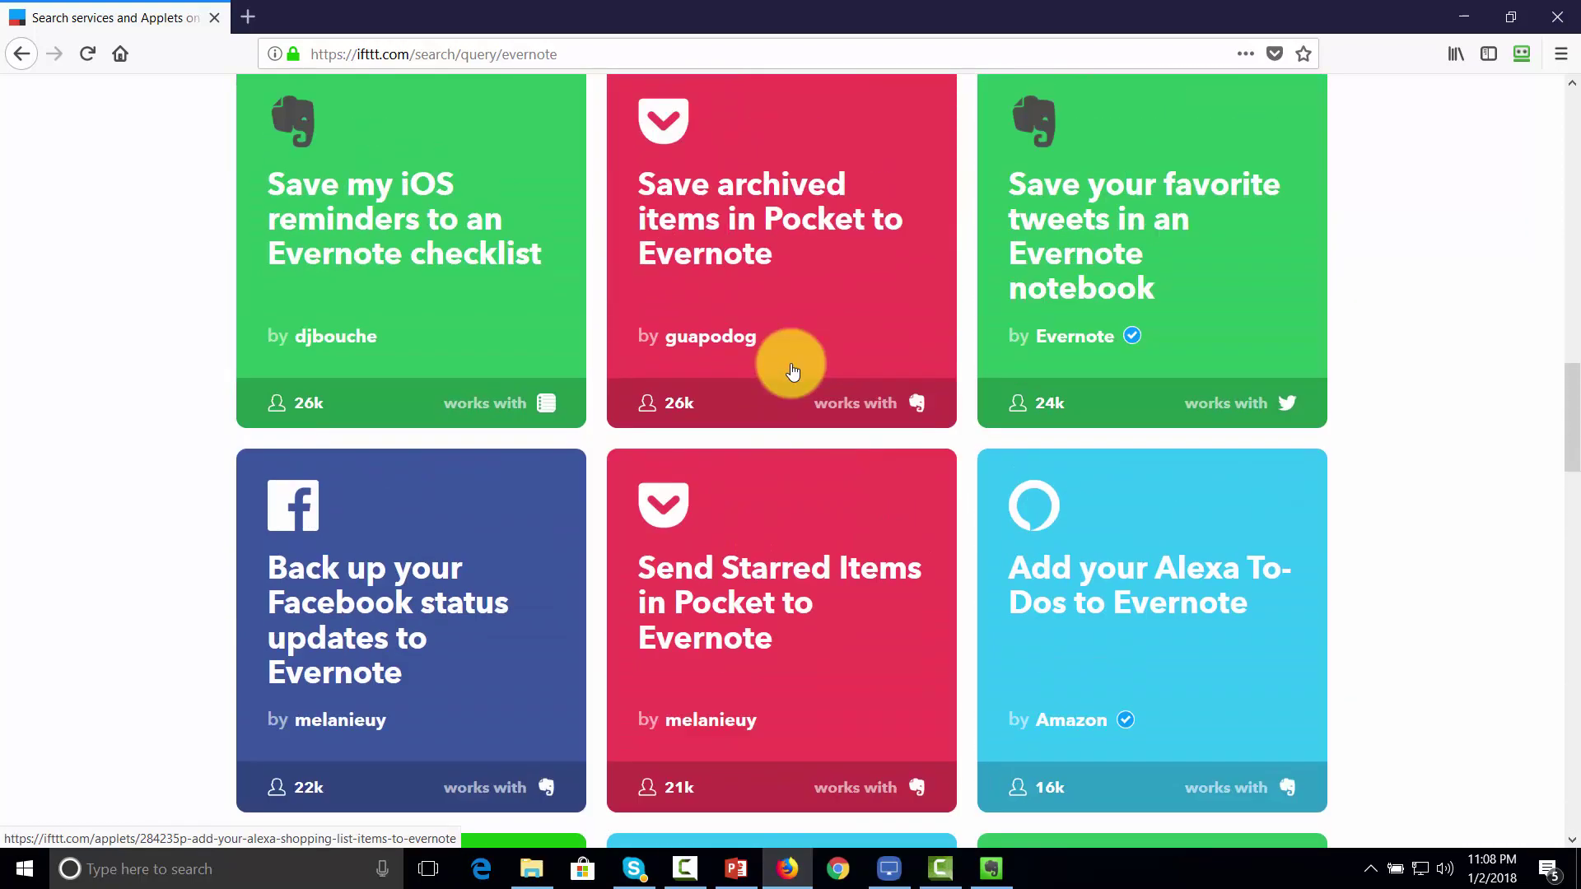
{"action": "scroll", "coordinate": [792, 371], "scroll_direction": "up", "scroll_amount": 15}
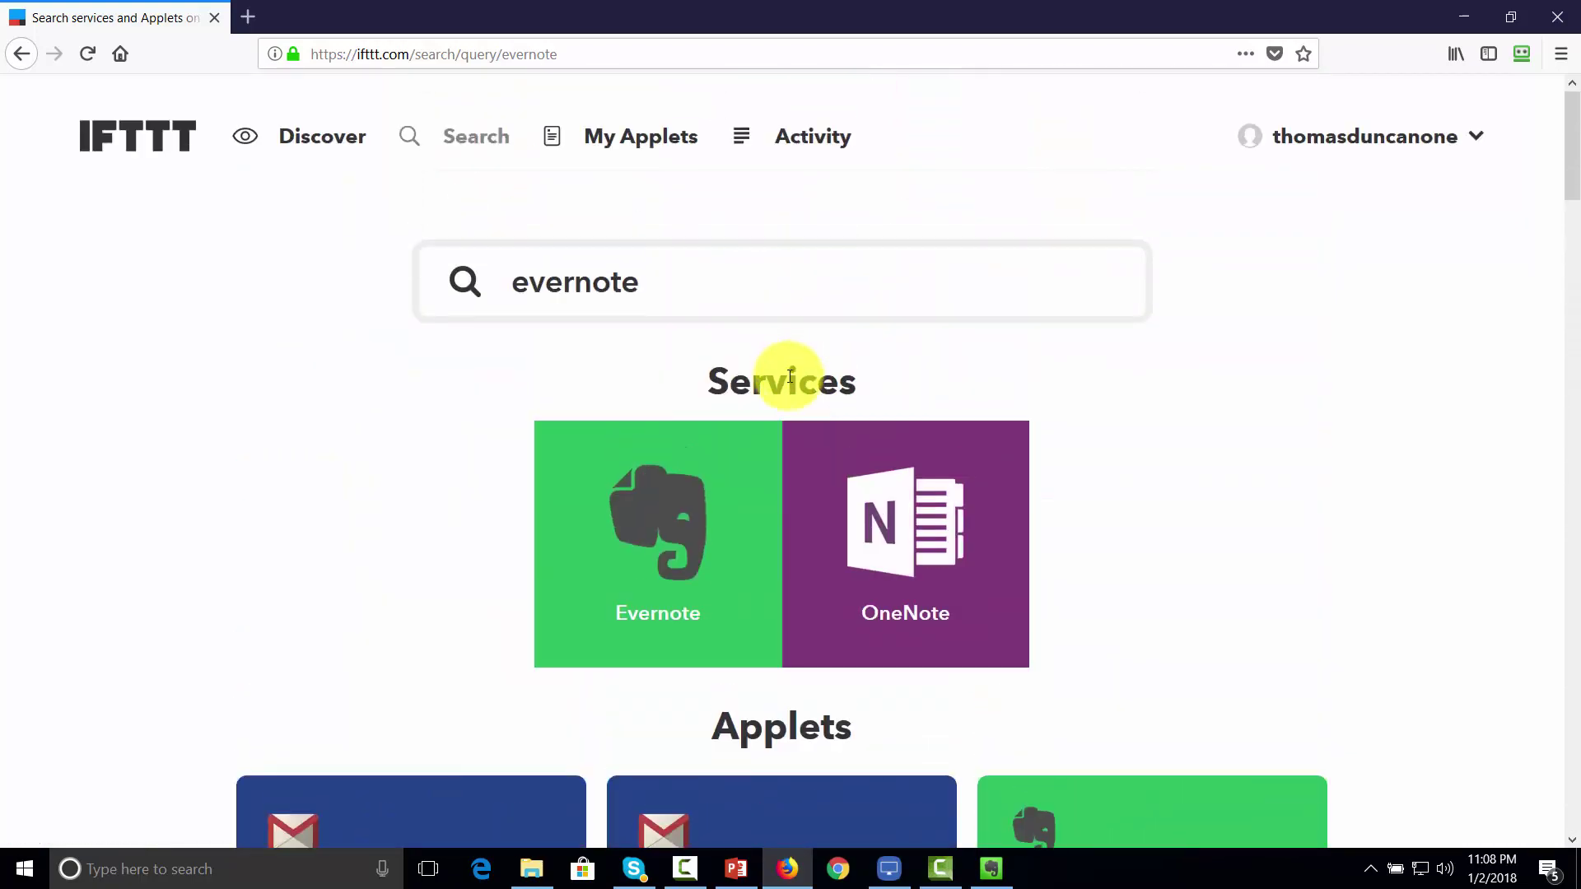
Refine the search to 'evernote gmail' and browse the matching services and applets.
{"action": "left_click", "coordinate": [668, 288]}
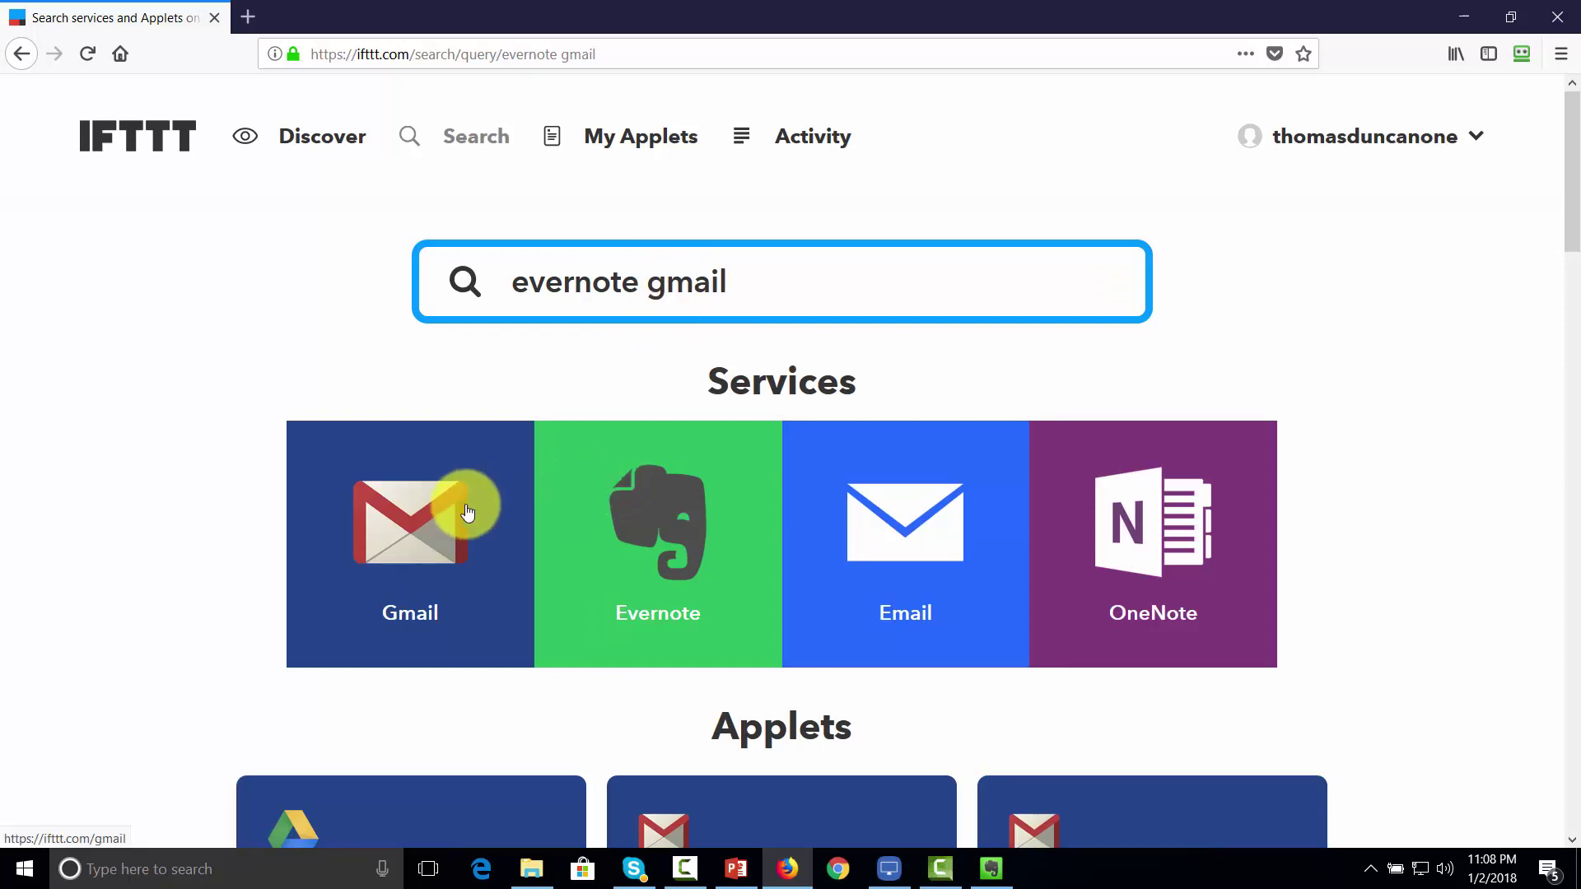
{"action": "scroll", "coordinate": [467, 512], "scroll_direction": "down", "scroll_amount": 9}
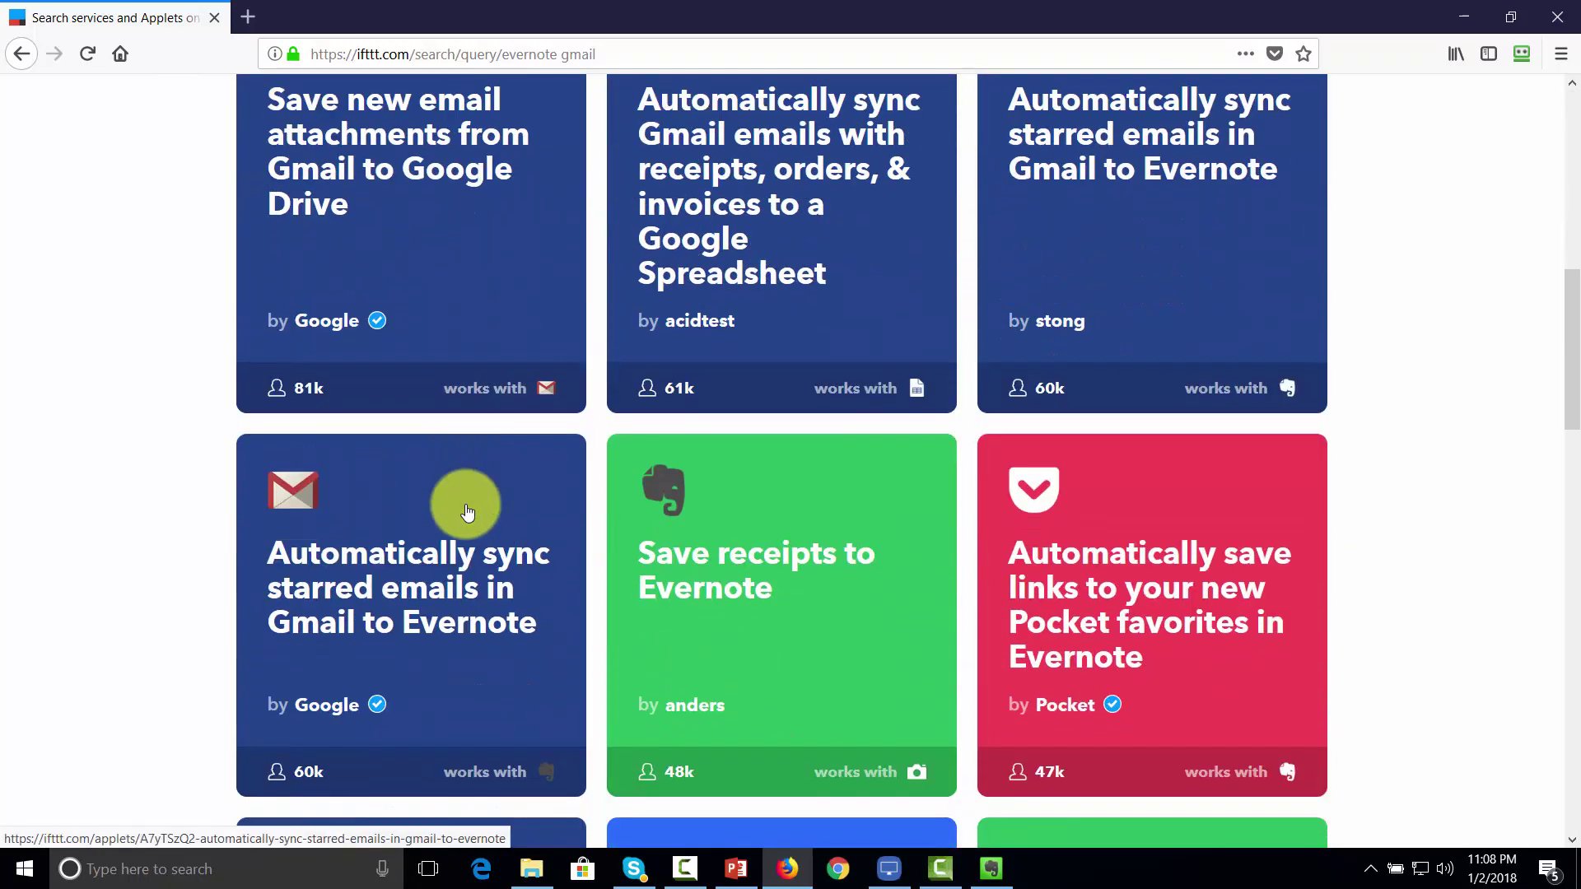
{"action": "scroll", "coordinate": [467, 512], "scroll_direction": "up", "scroll_amount": 6}
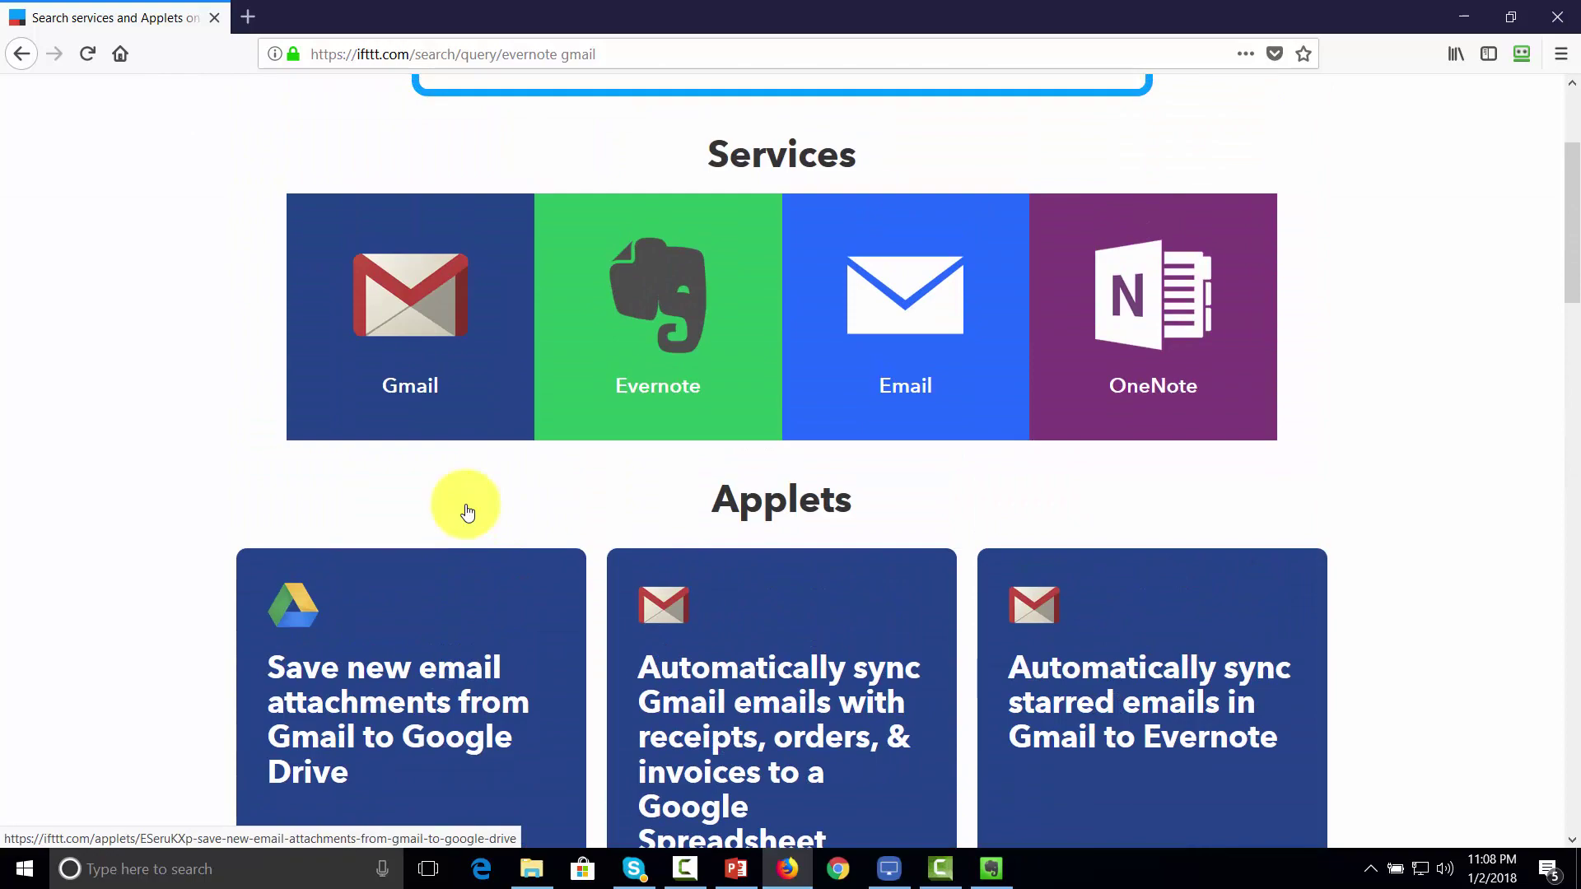
{"action": "scroll", "coordinate": [467, 513], "scroll_direction": "down", "scroll_amount": 3}
{"action": "scroll", "coordinate": [467, 512], "scroll_direction": "up", "scroll_amount": 2}
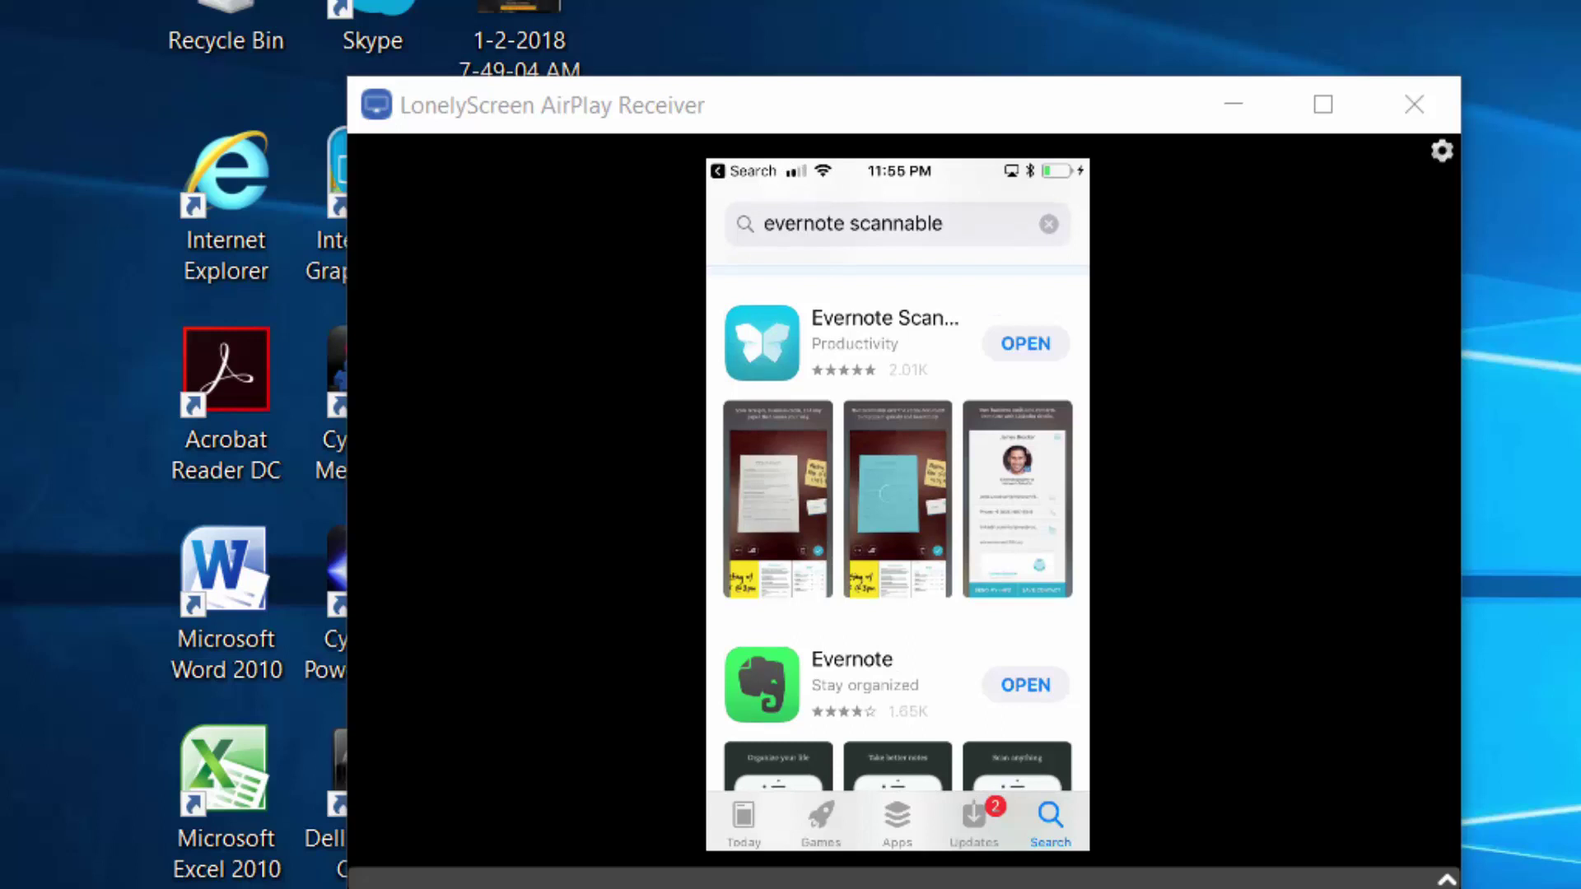
Launch Evernote Scannable on the mirrored iPhone to scan a page into Evernote.
{"action": "left_click", "coordinate": [1025, 344]}
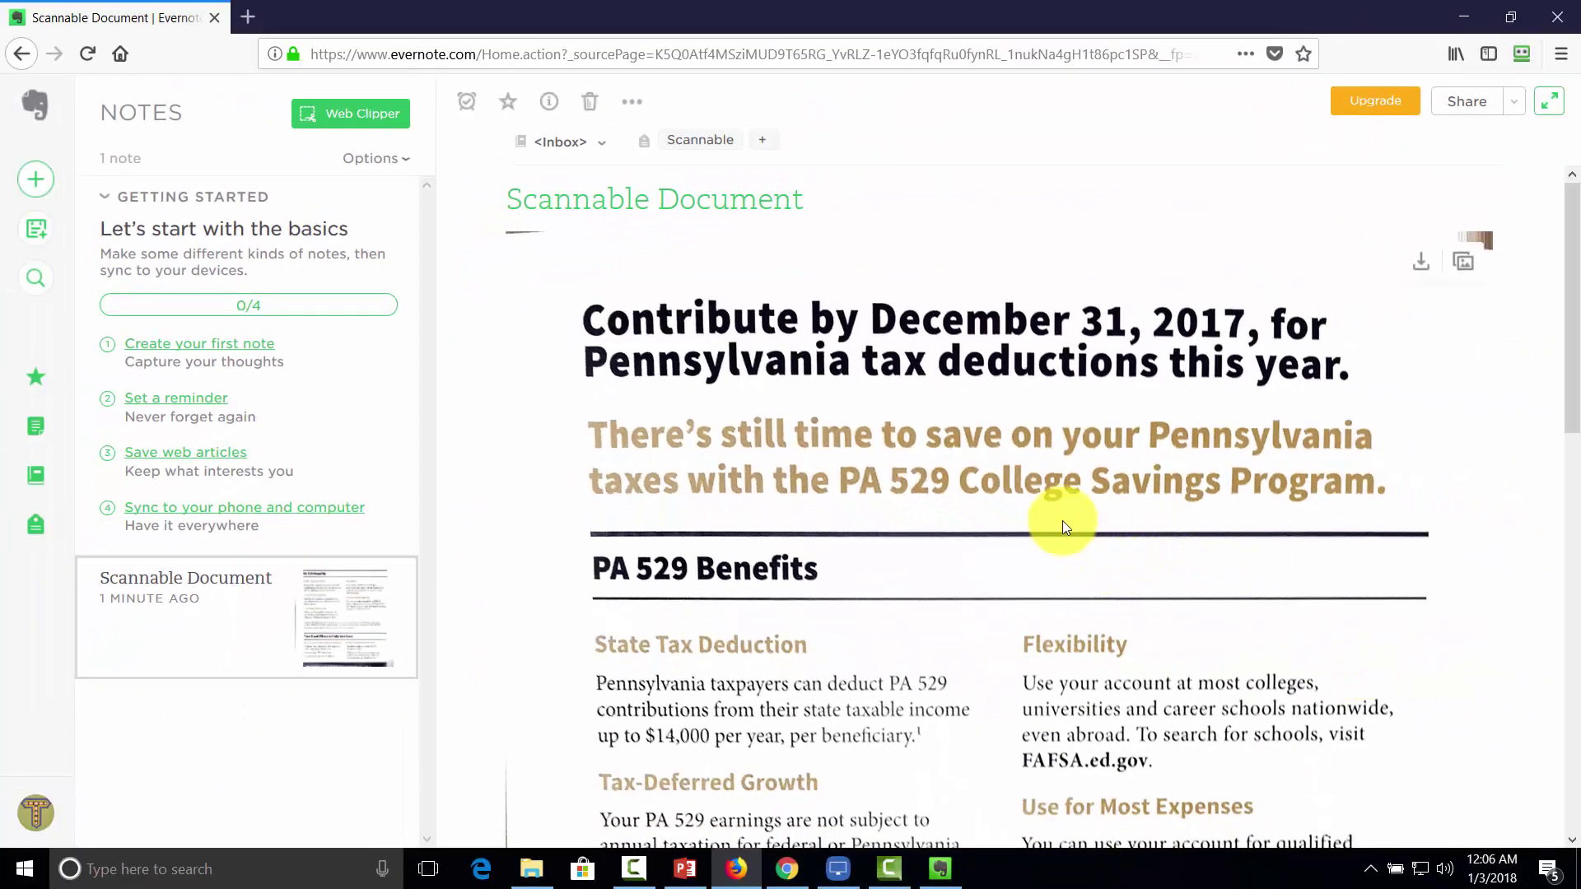
Put the Scannable Document note's title into editing mode.
{"action": "left_click", "coordinate": [843, 203]}
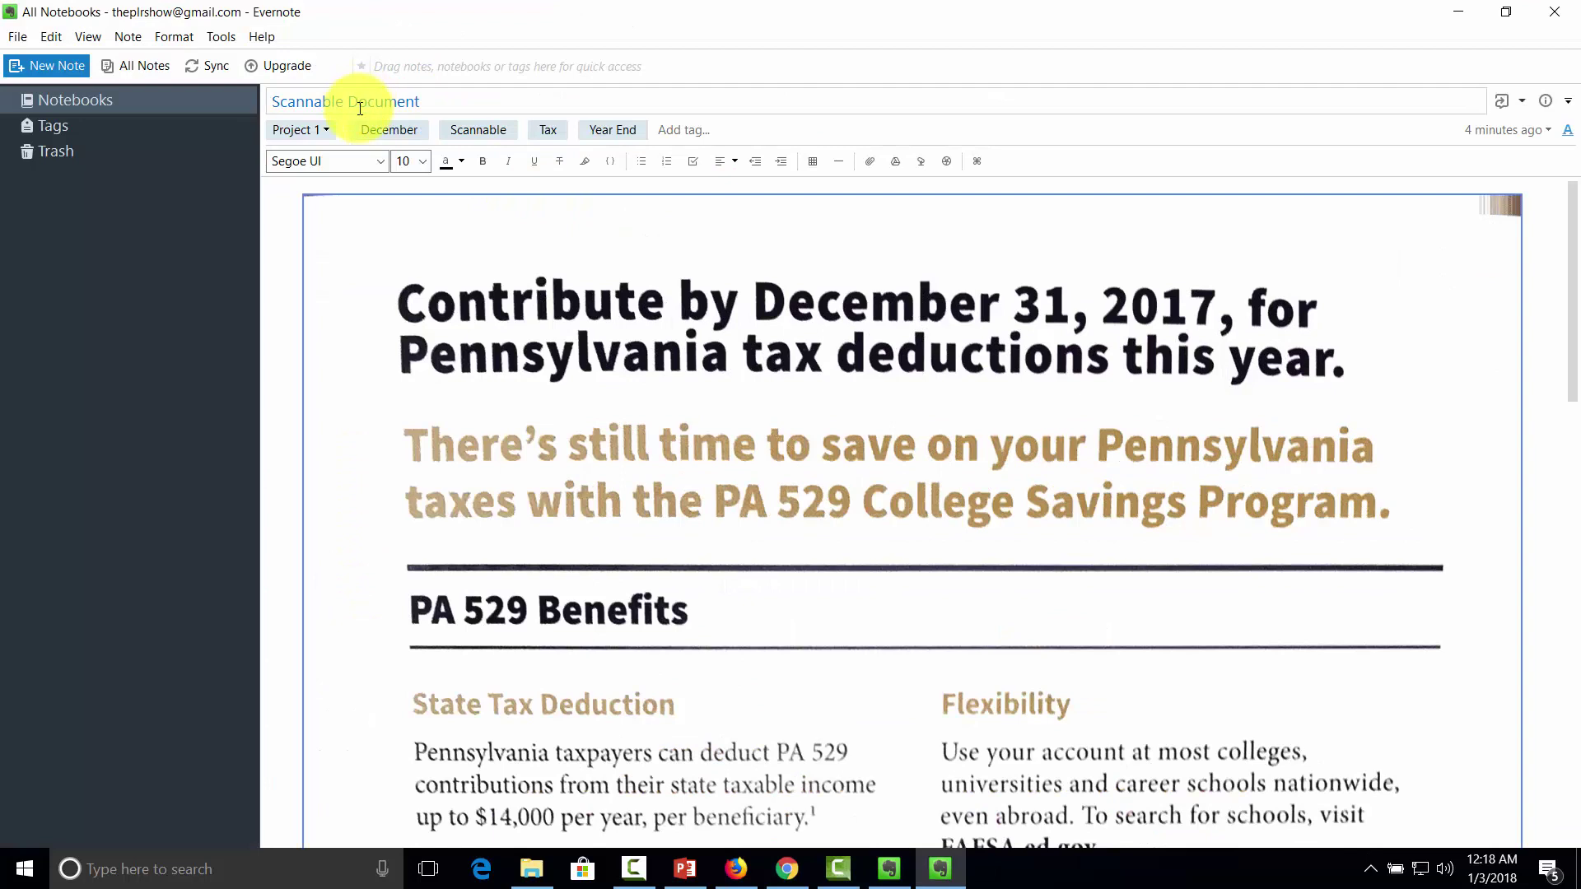
Rename the Scannable Document note to 'Taxable Information'.
{"action": "left_click_drag", "start_coordinate": [461, 98], "coordinate": [280, 90]}
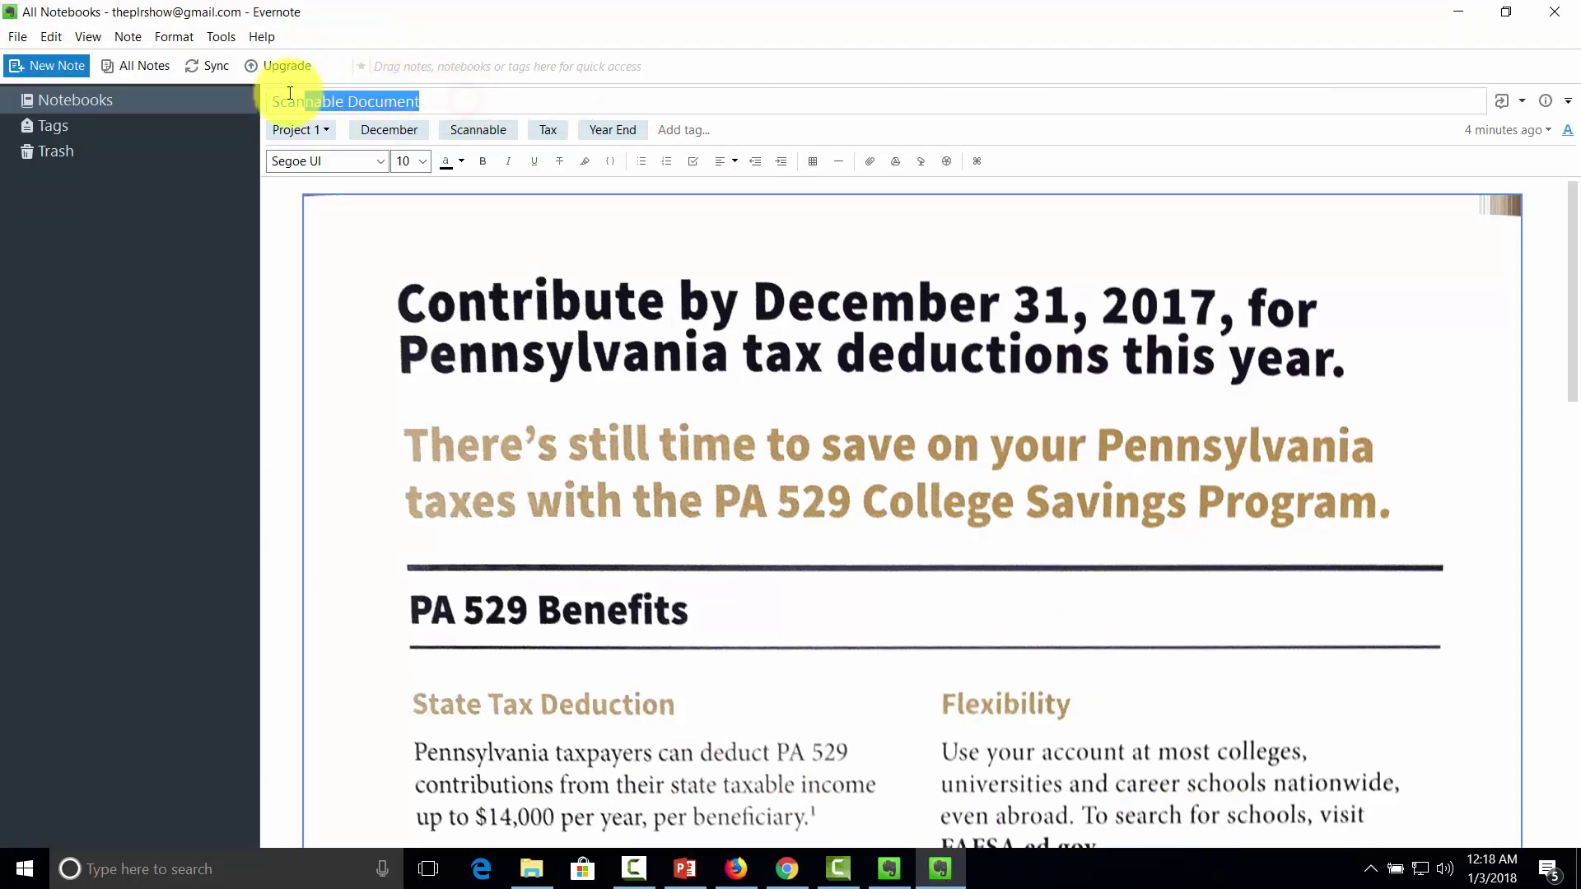
{"action": "type", "text": "Taxable Information"}
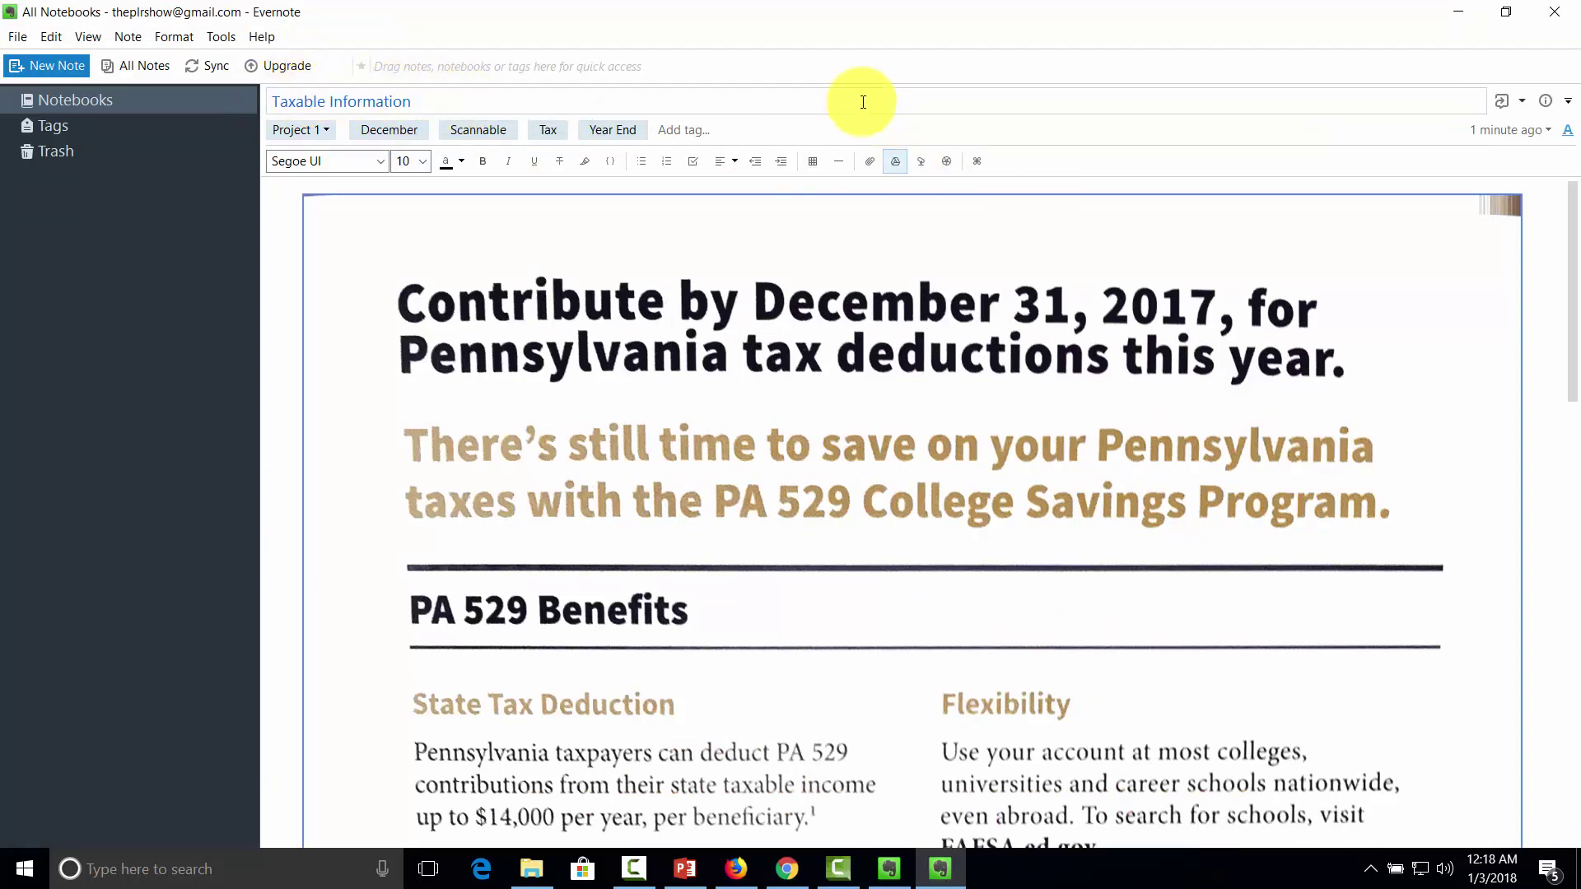
{"action": "left_click", "coordinate": [687, 136]}
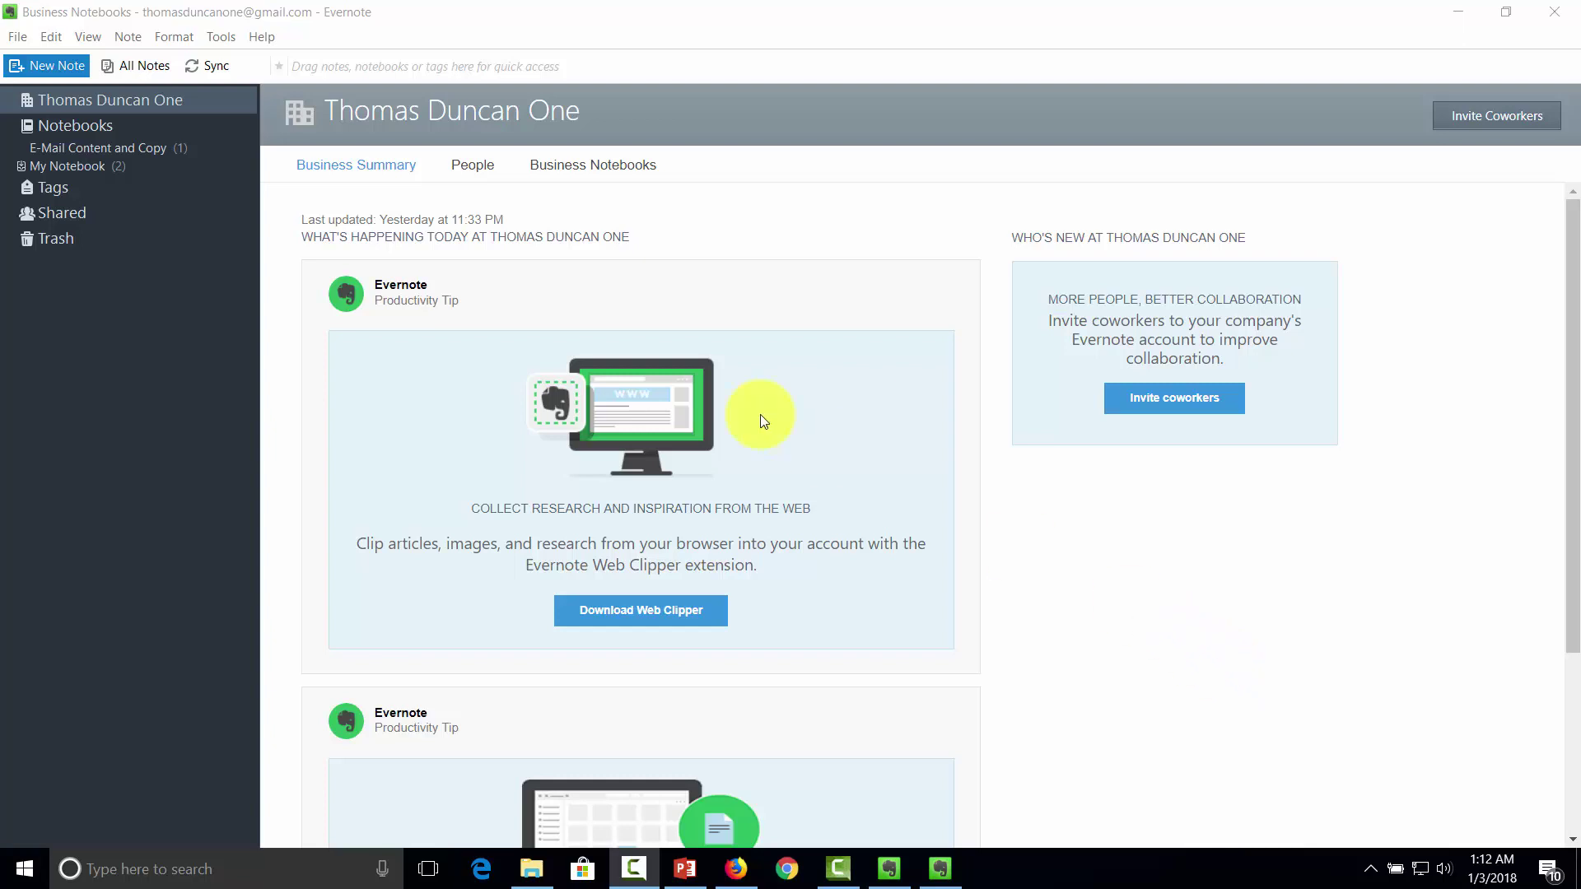
Create a new note titled 'Dictation Audio' with the audio recorder ready at 000:00.
{"action": "left_click", "coordinate": [38, 66]}
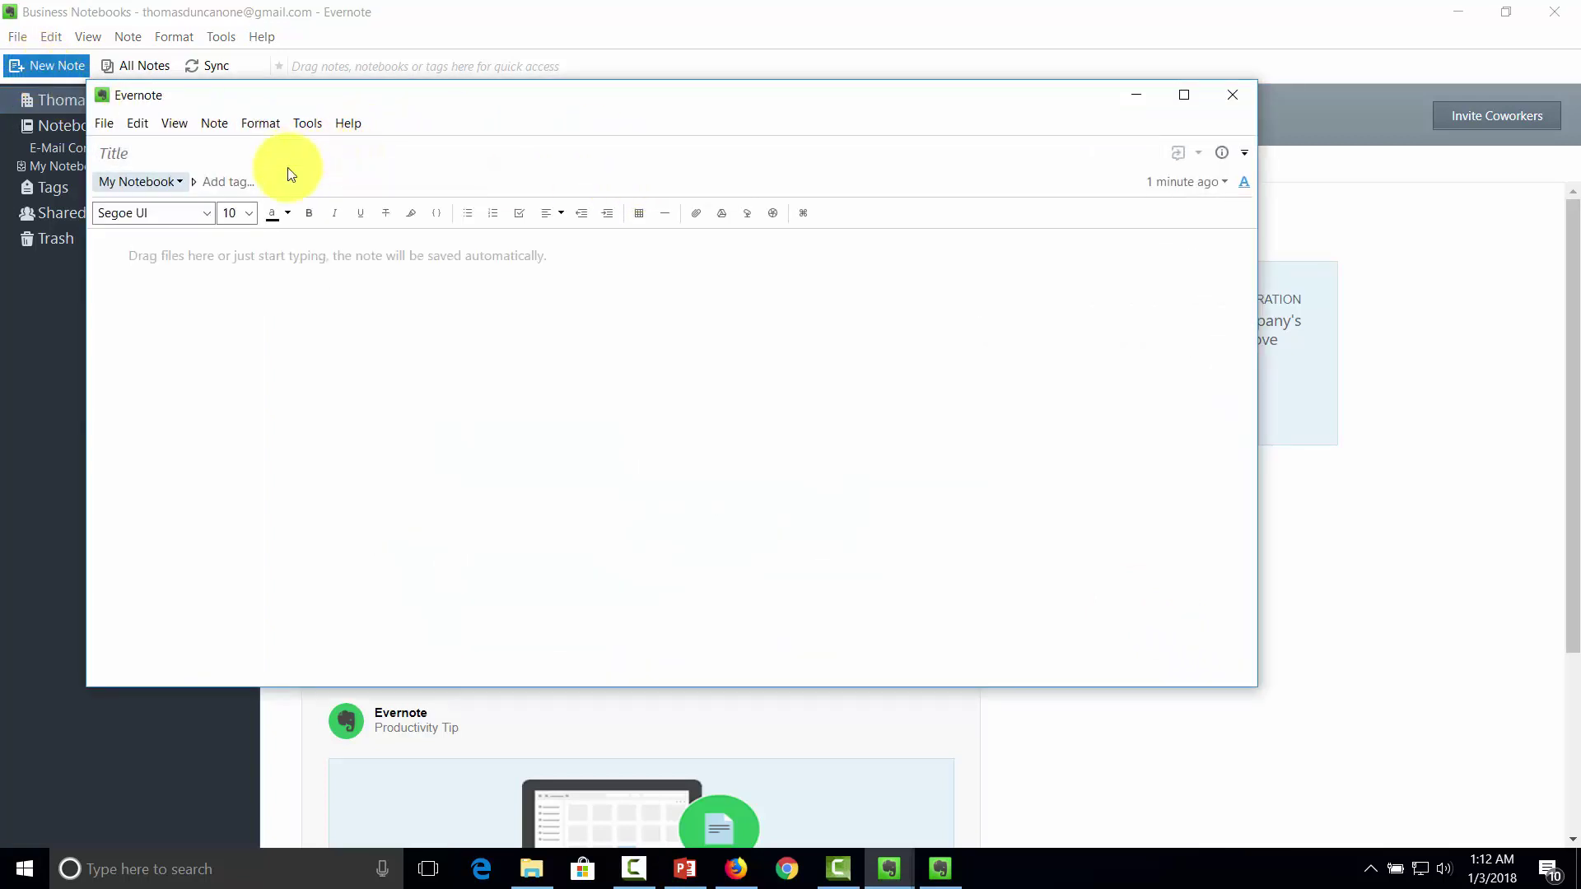
{"action": "type", "text": "Dictation Audio"}
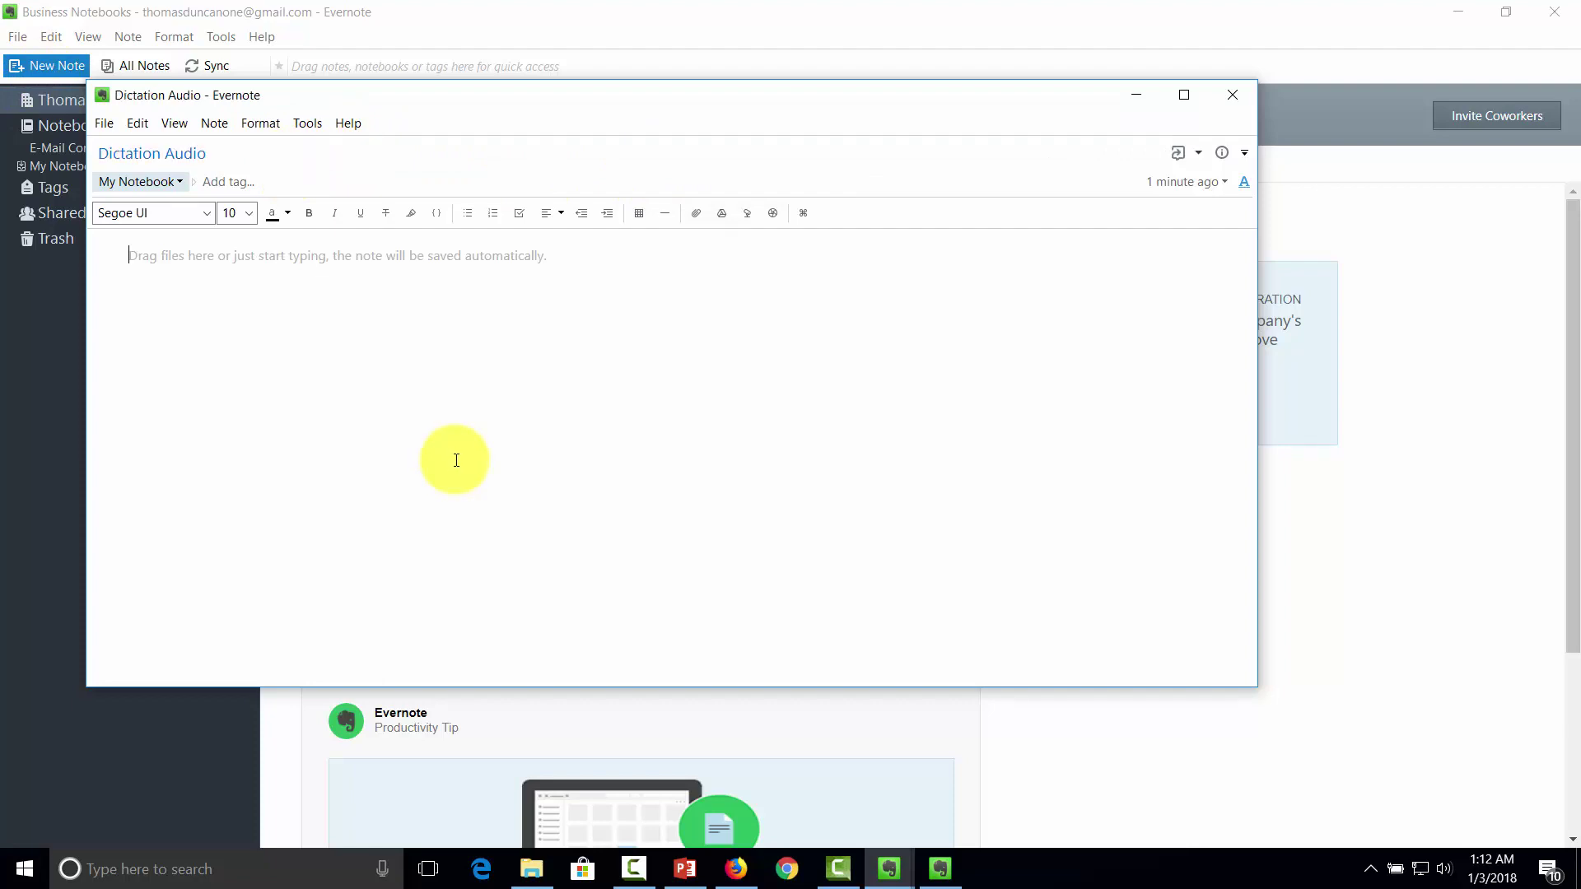
{"action": "left_click", "coordinate": [747, 214]}
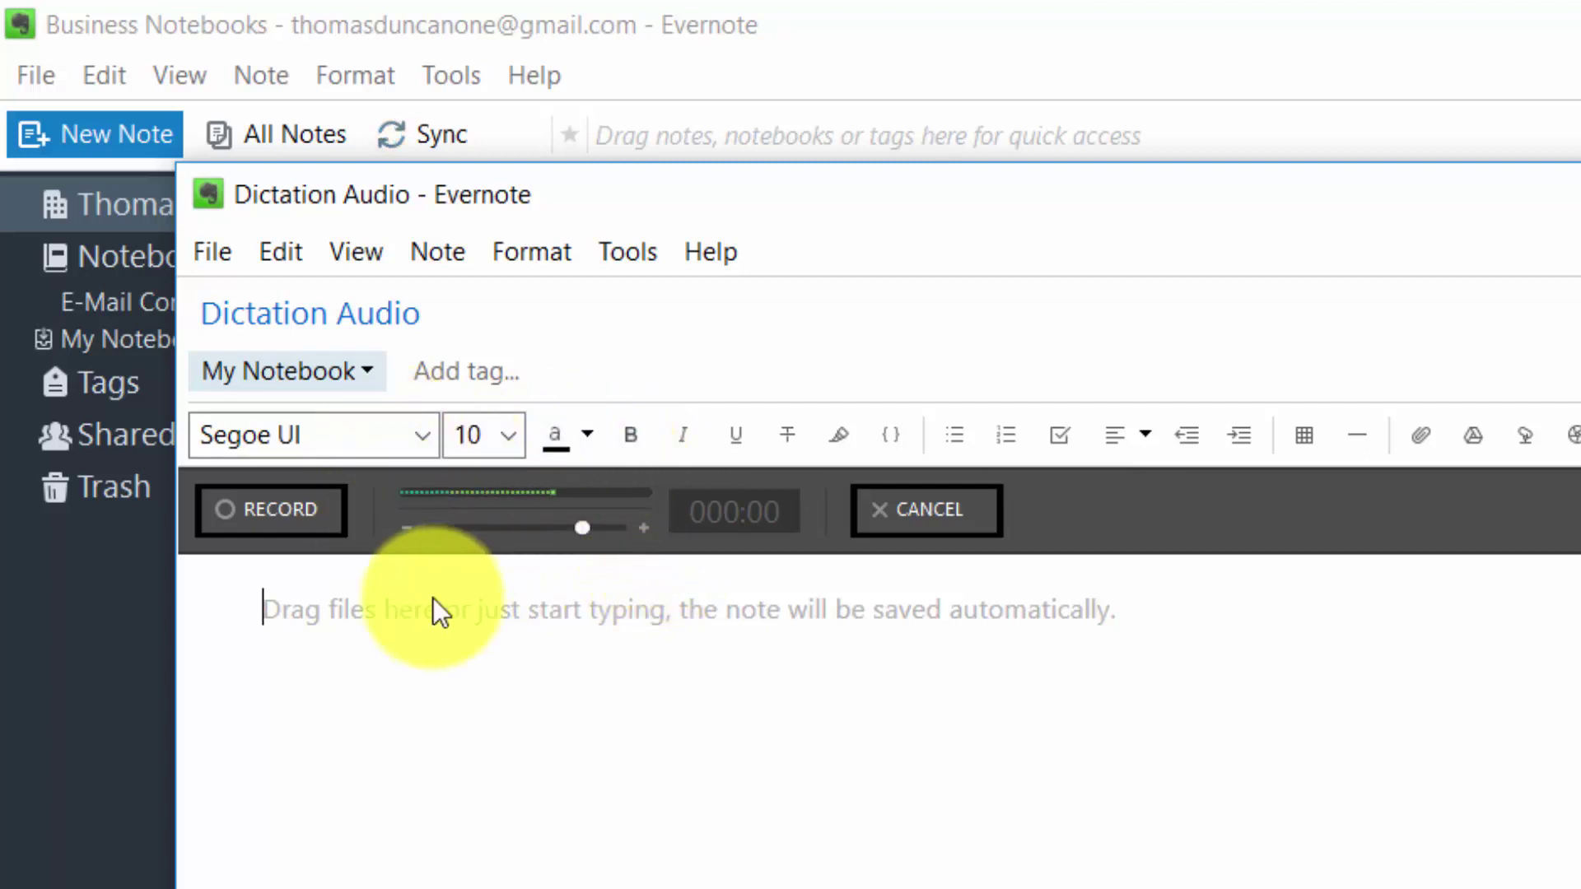
Record a short voice memo and save it as a .wav attachment in Dictation Audio.
{"action": "left_click", "coordinate": [270, 510]}
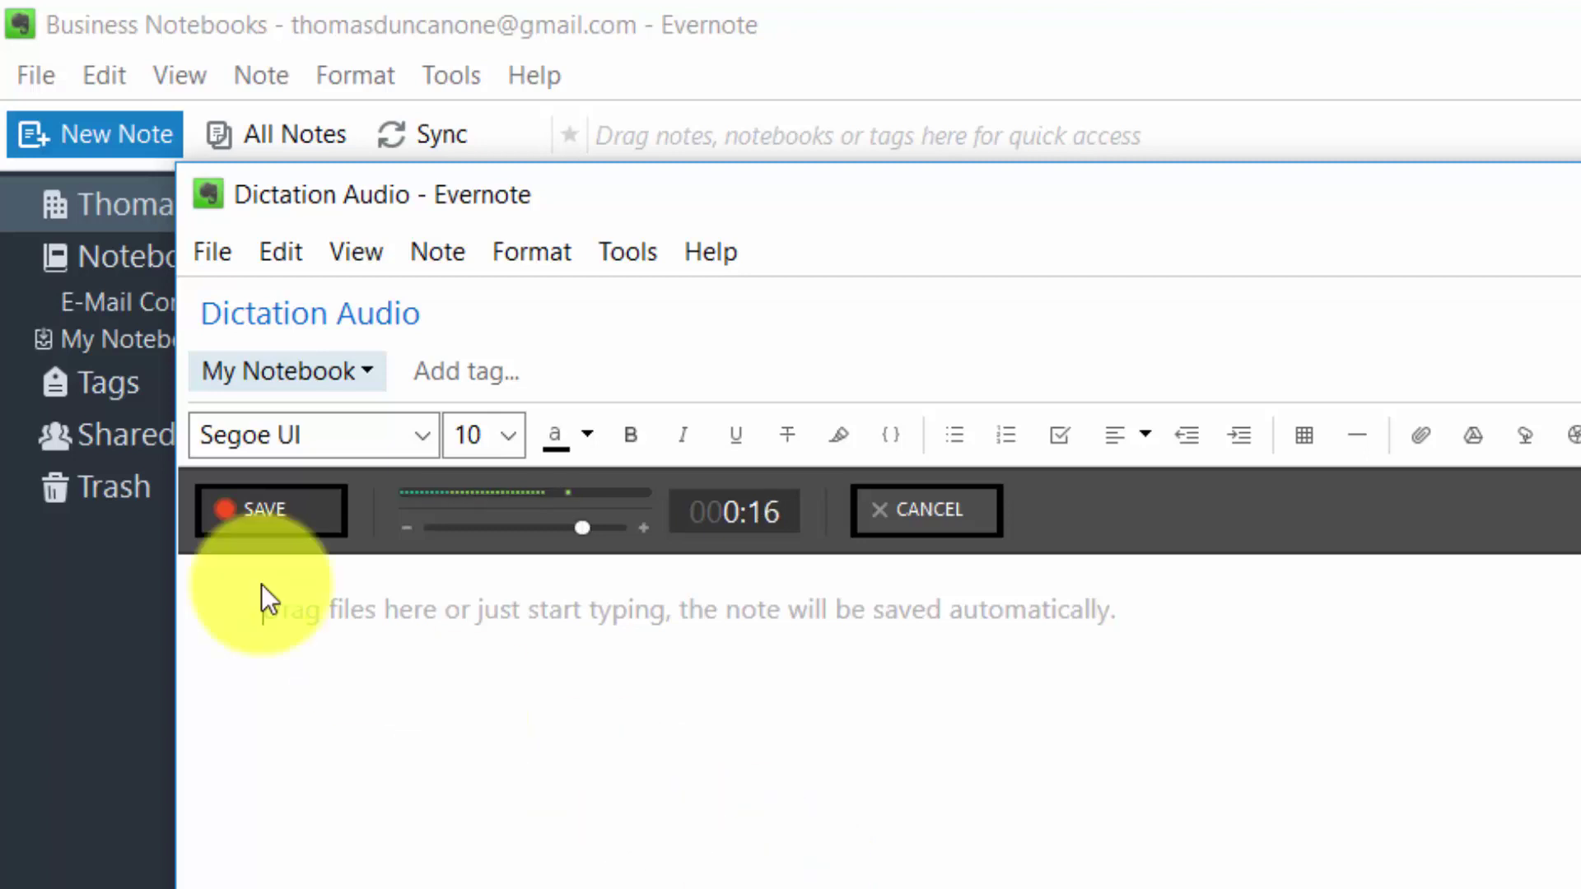
{"action": "left_click", "coordinate": [268, 514]}
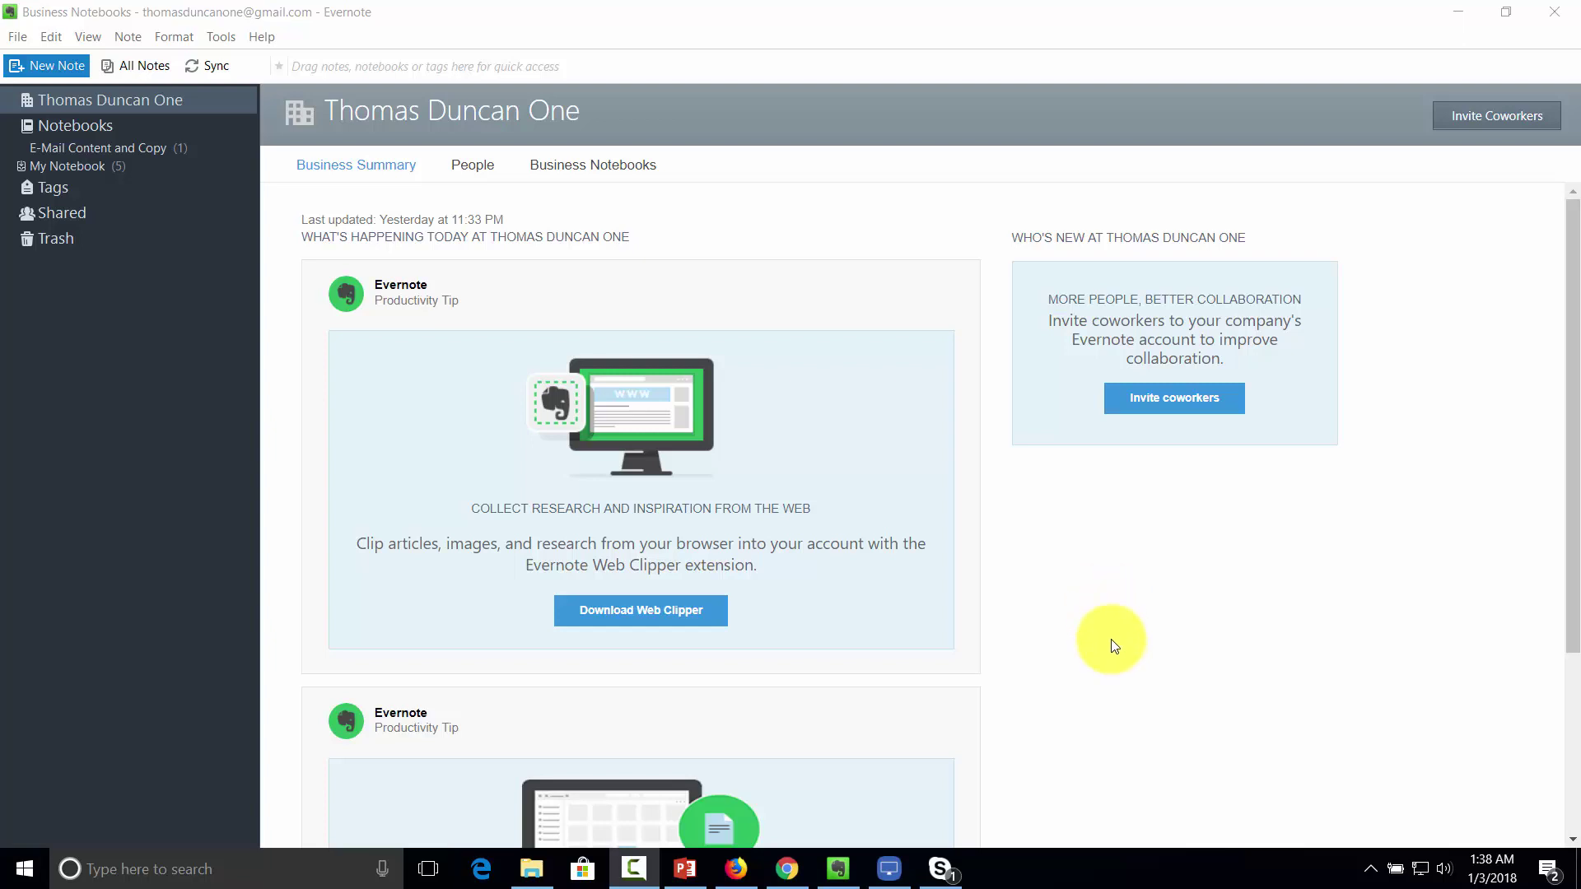
Create a note titled 'Written Content' holding the pasted classified-ads article.
{"action": "left_click", "coordinate": [45, 66]}
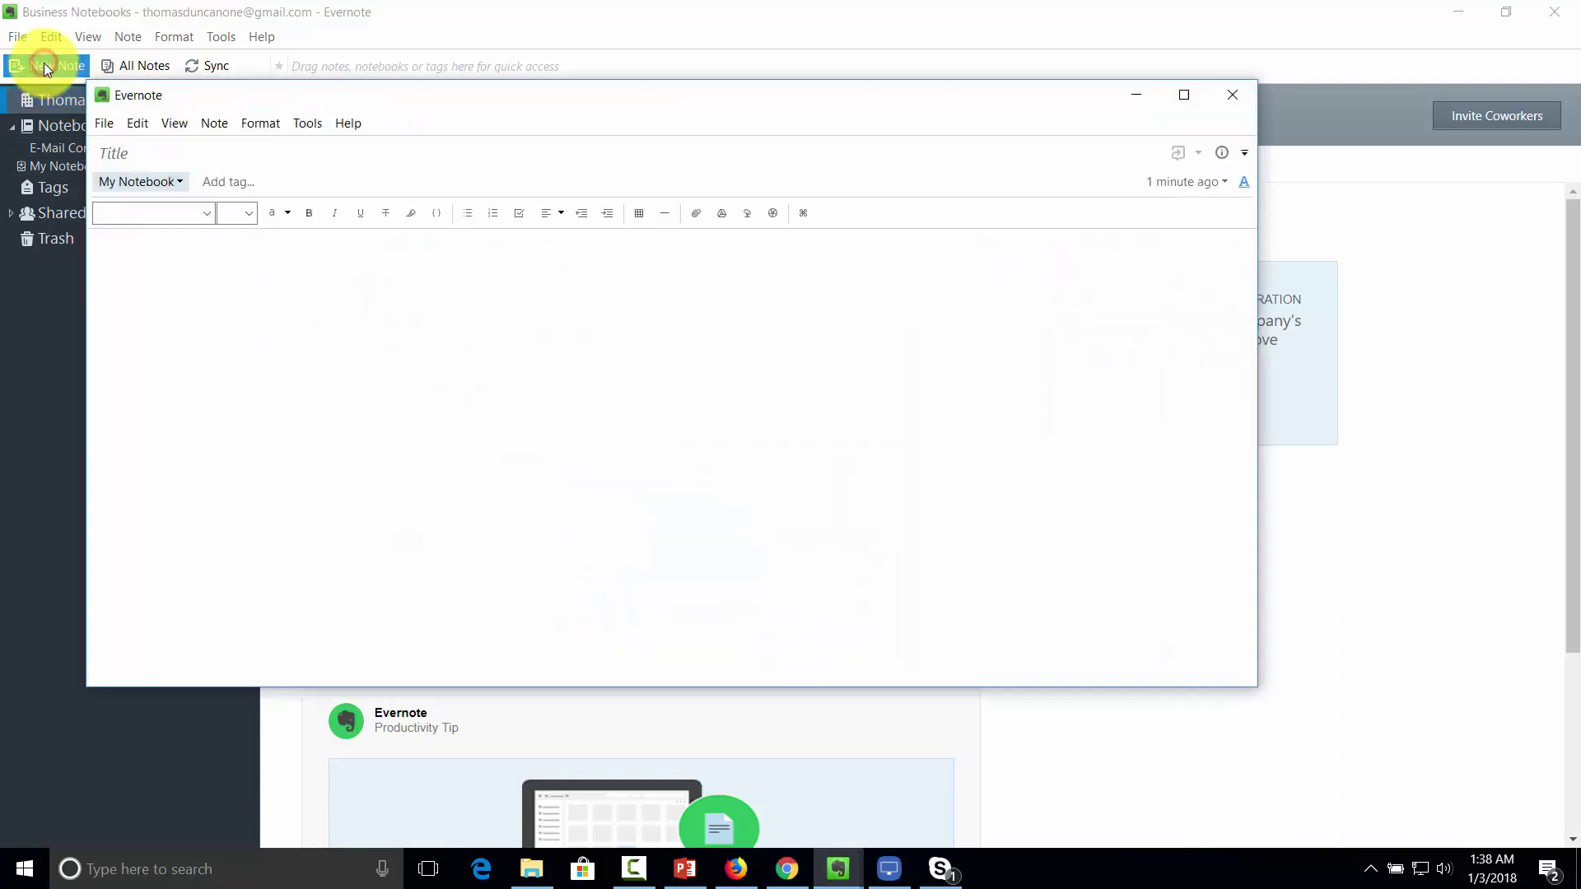
{"action": "left_click_drag", "start_coordinate": [386, 92], "coordinate": [577, 97]}
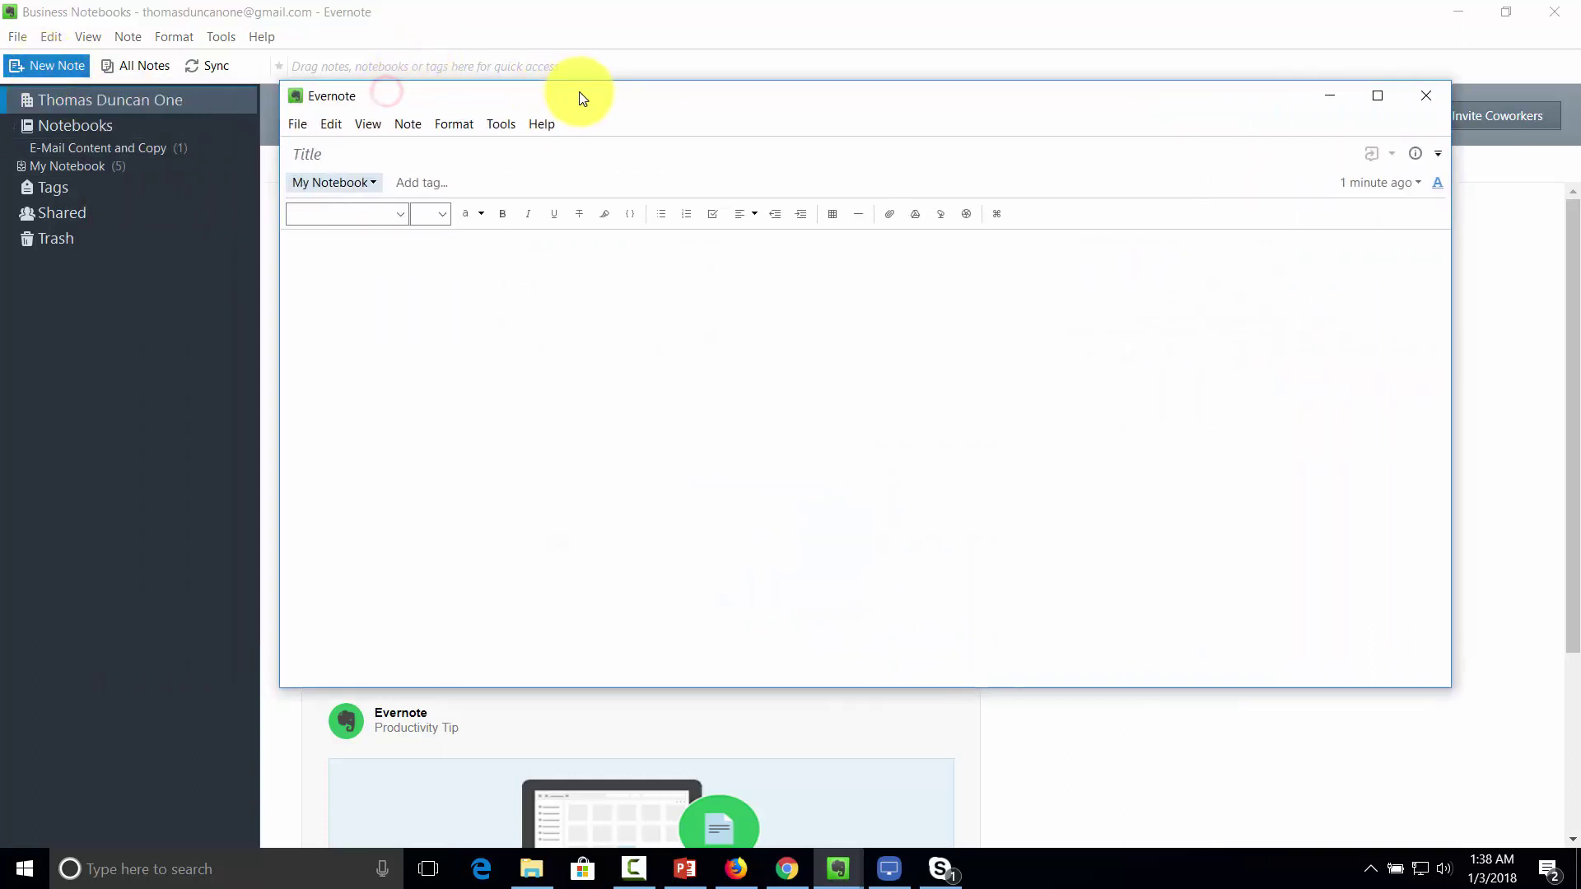
{"action": "left_click", "coordinate": [370, 263]}
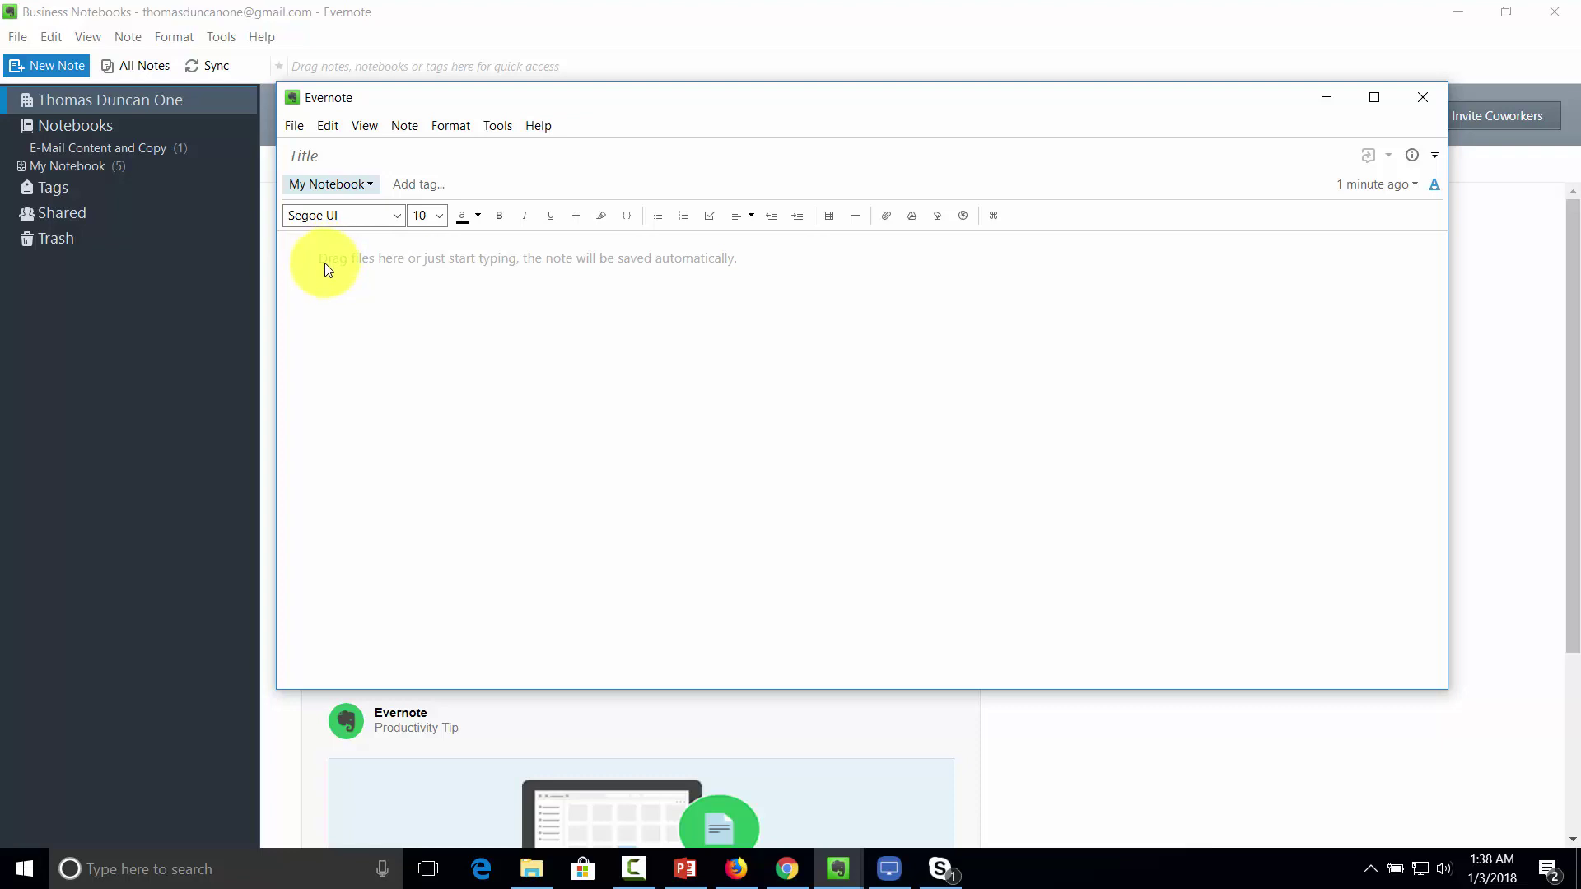
{"action": "key", "text": "shift+Tab"}
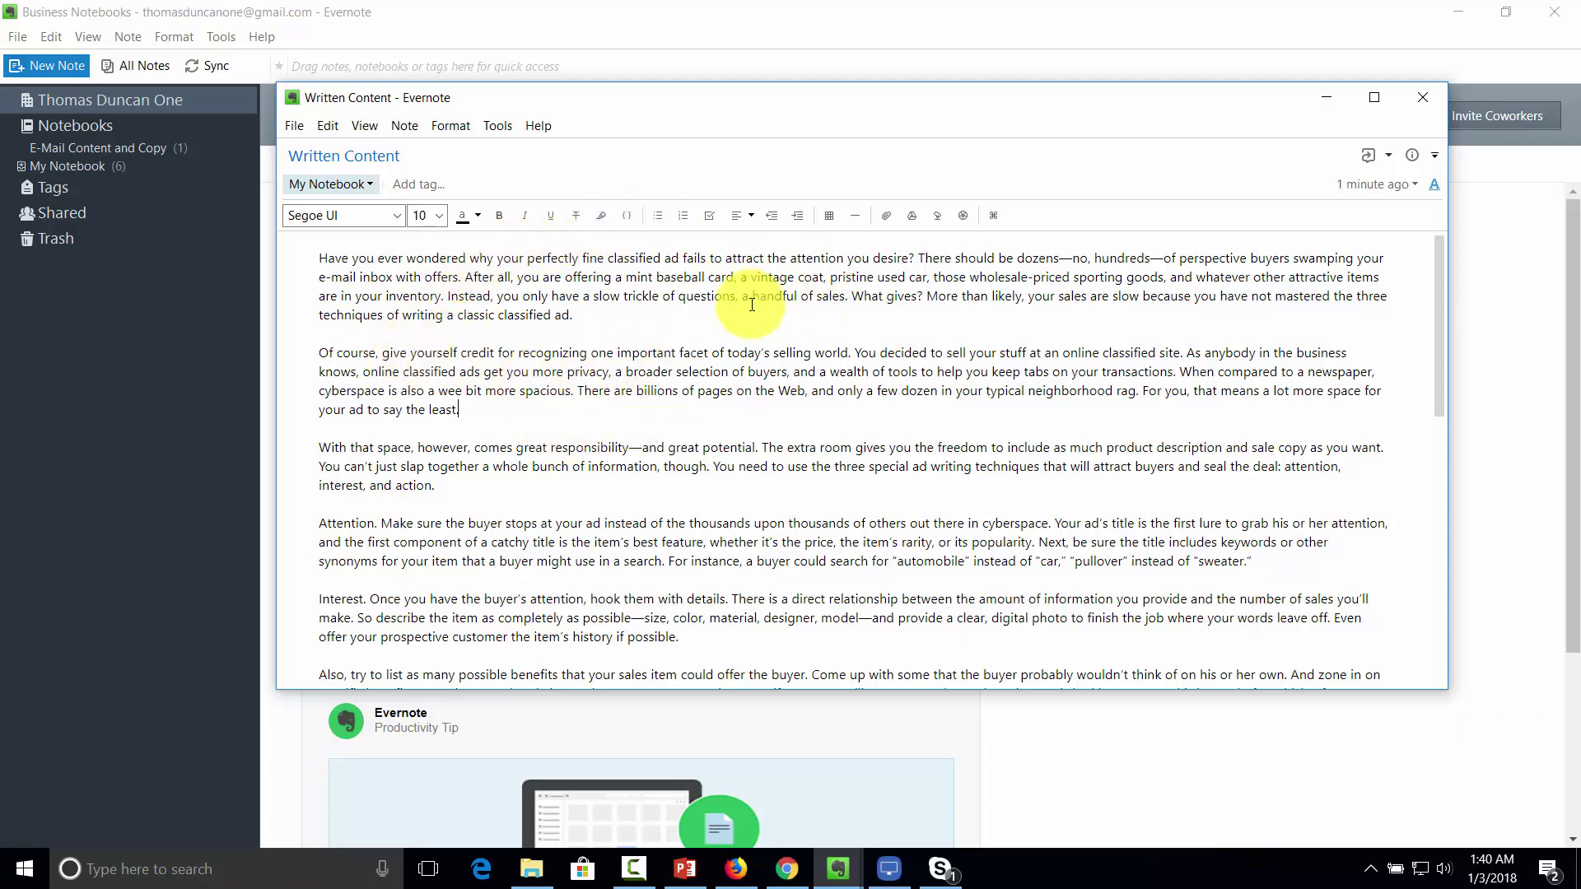
Attach the 57.8 KB PowerPoint file 'How To Write A Book Without Payin...' to the note.
{"action": "left_click", "coordinate": [888, 218]}
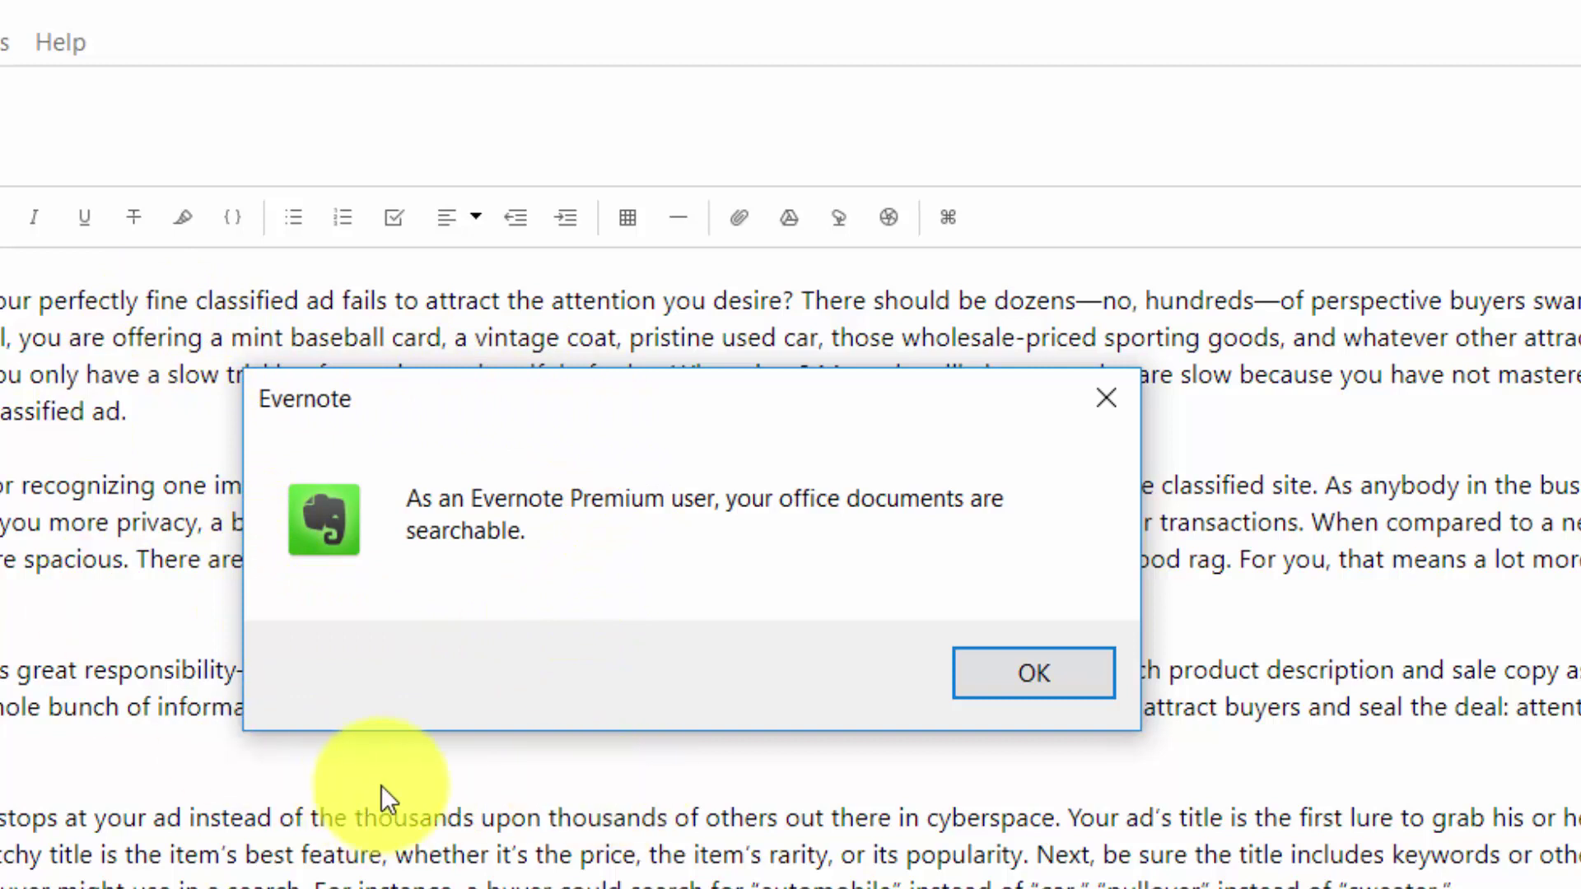
{"action": "left_click", "coordinate": [1016, 679]}
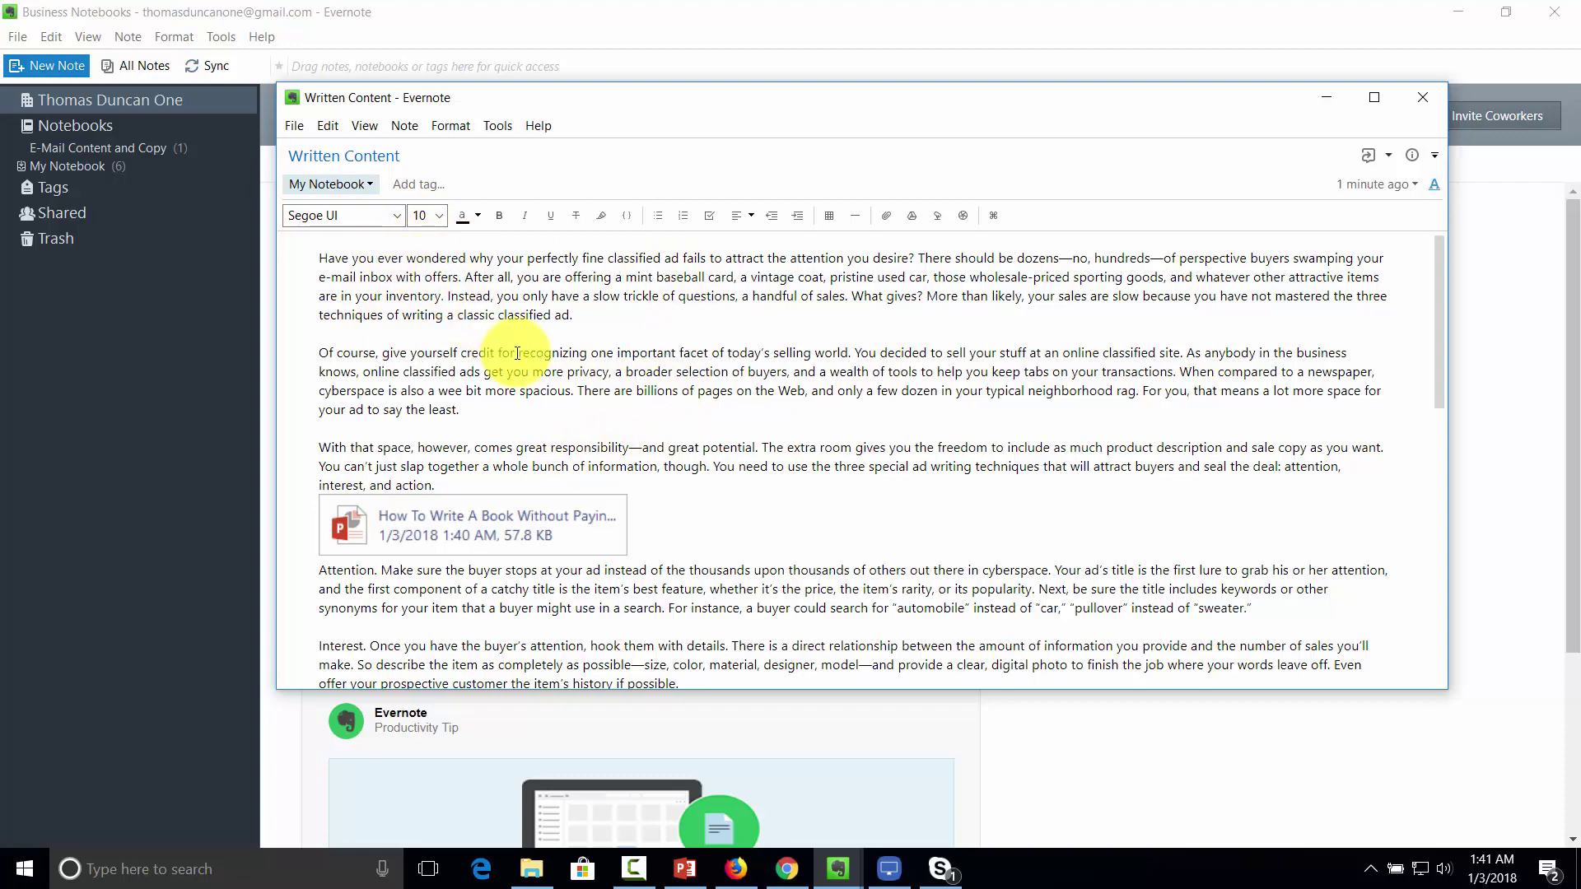
Select the Your First Info Product cover image and bring up its context menu.
{"action": "scroll", "coordinate": [777, 399], "scroll_direction": "down", "scroll_amount": 10}
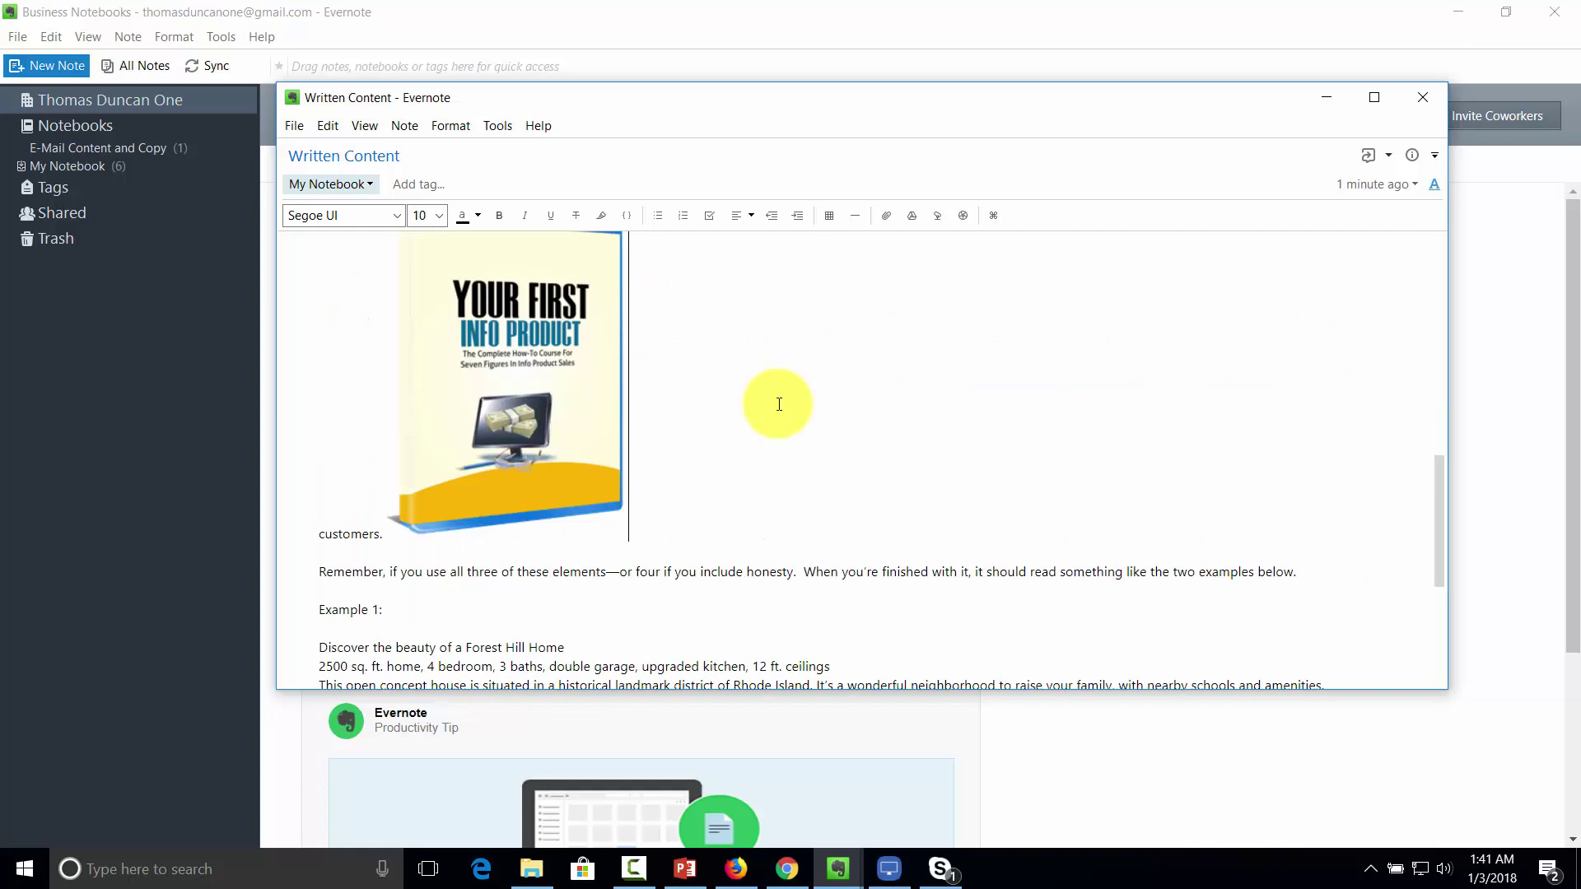
{"action": "scroll", "coordinate": [776, 399], "scroll_direction": "up", "scroll_amount": 4}
{"action": "scroll", "coordinate": [778, 403], "scroll_direction": "up", "scroll_amount": 8}
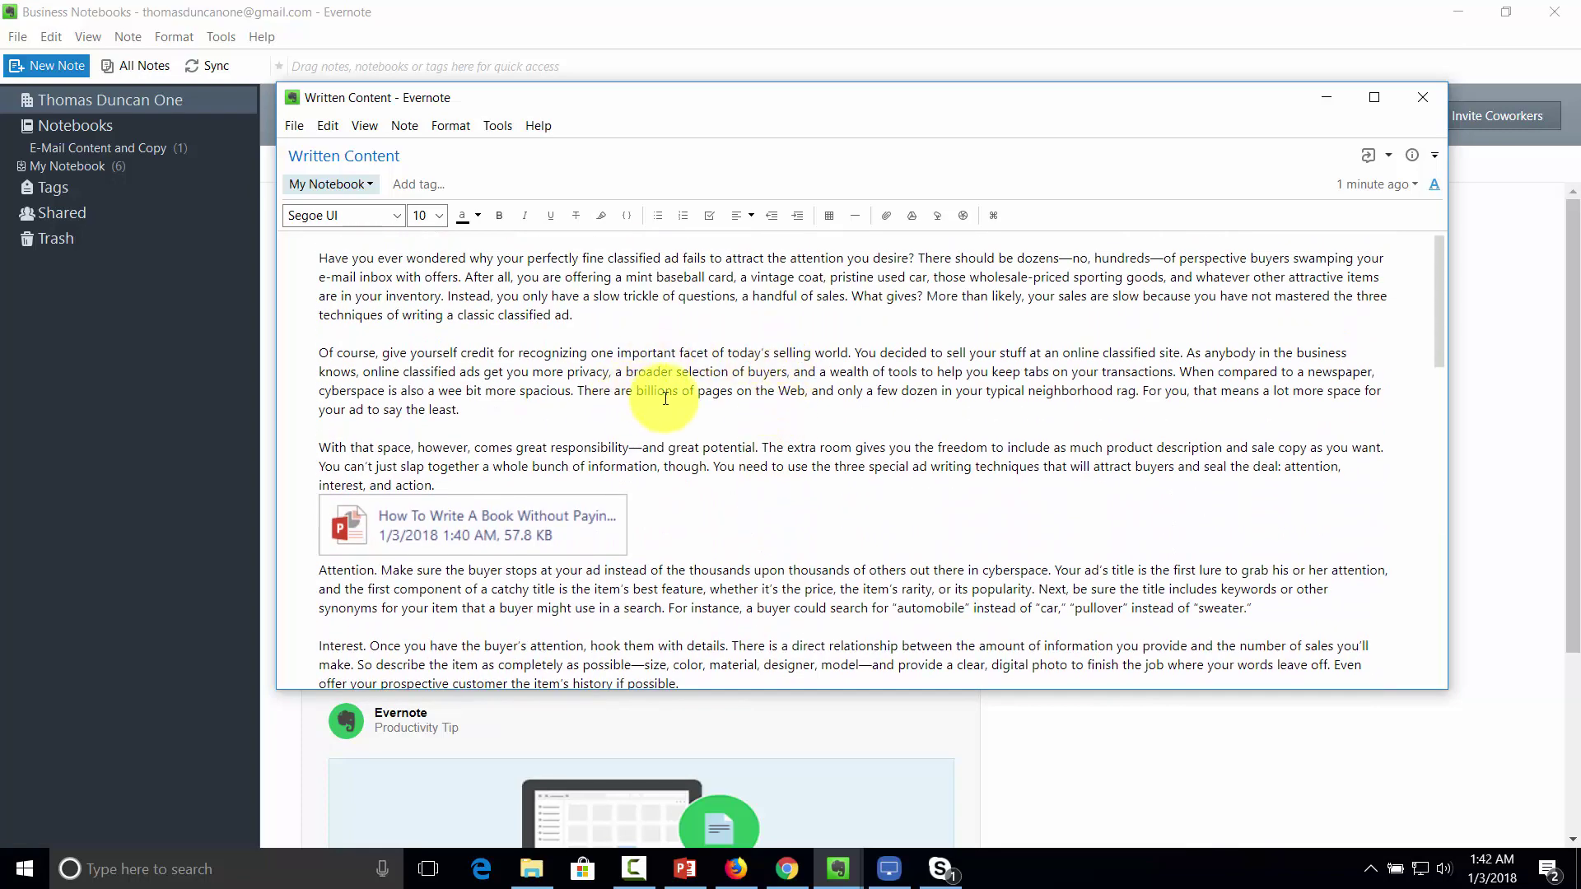
{"action": "scroll", "coordinate": [665, 399], "scroll_direction": "down", "scroll_amount": 10}
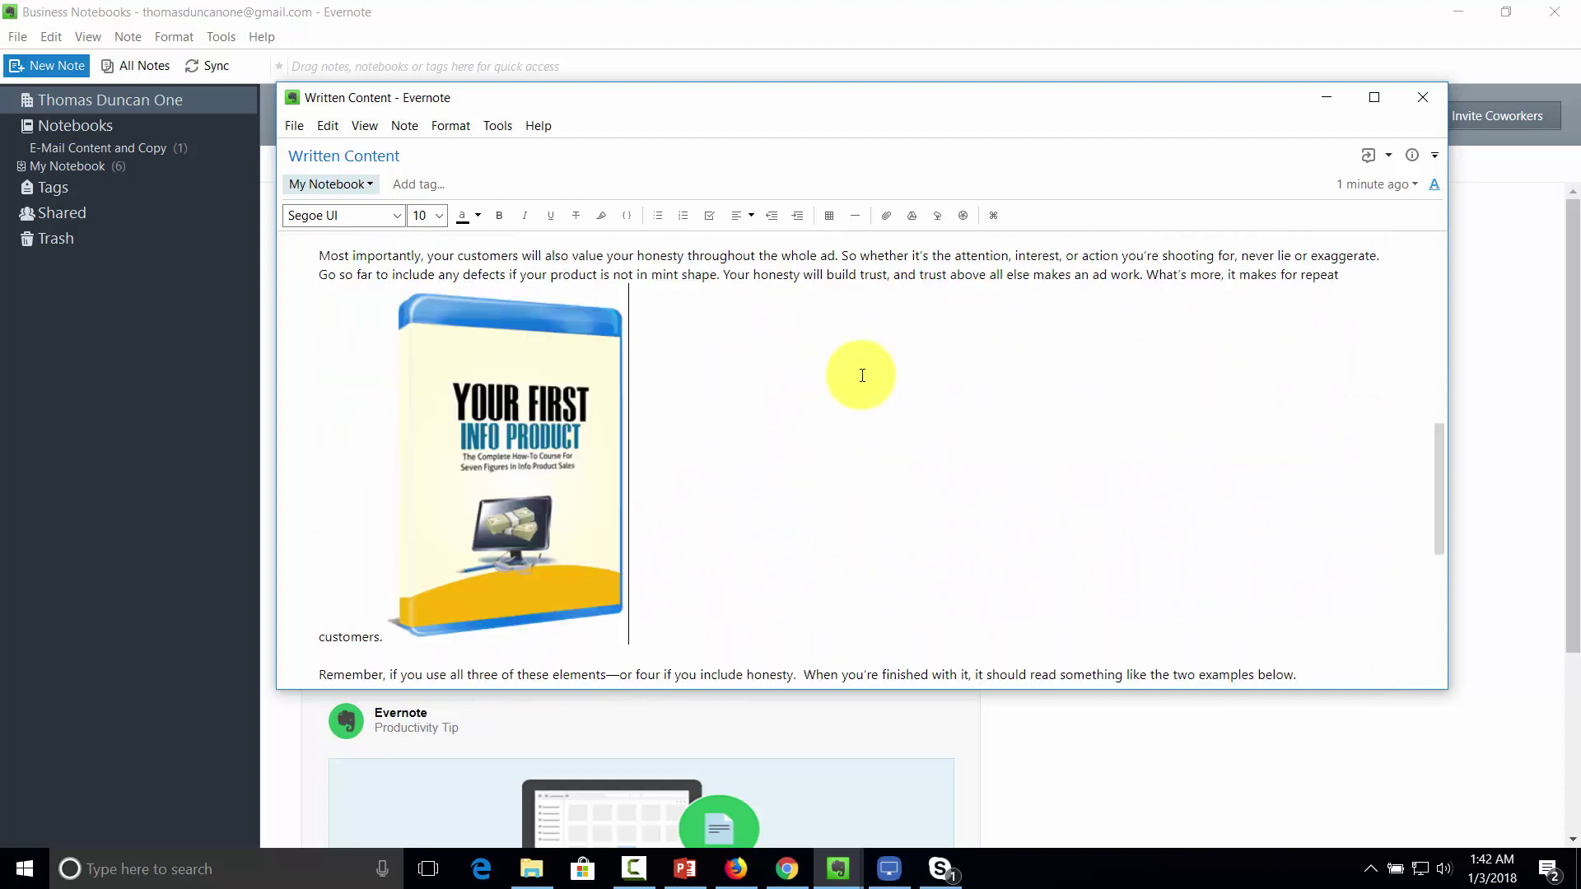
{"action": "mouse_move", "coordinate": [474, 387]}
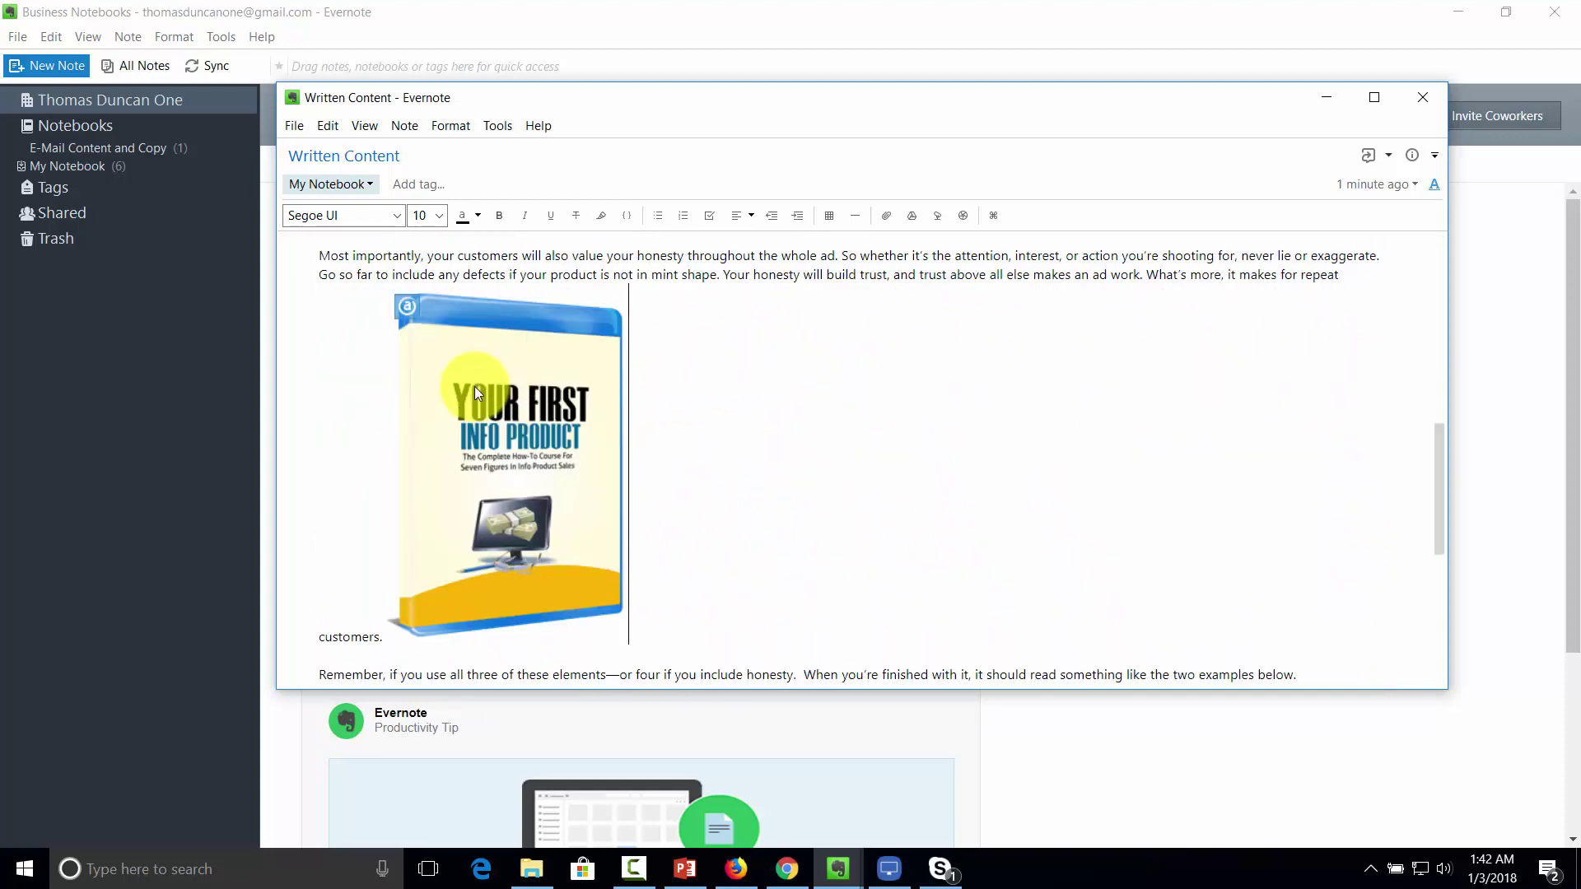
{"action": "left_click", "coordinate": [502, 375]}
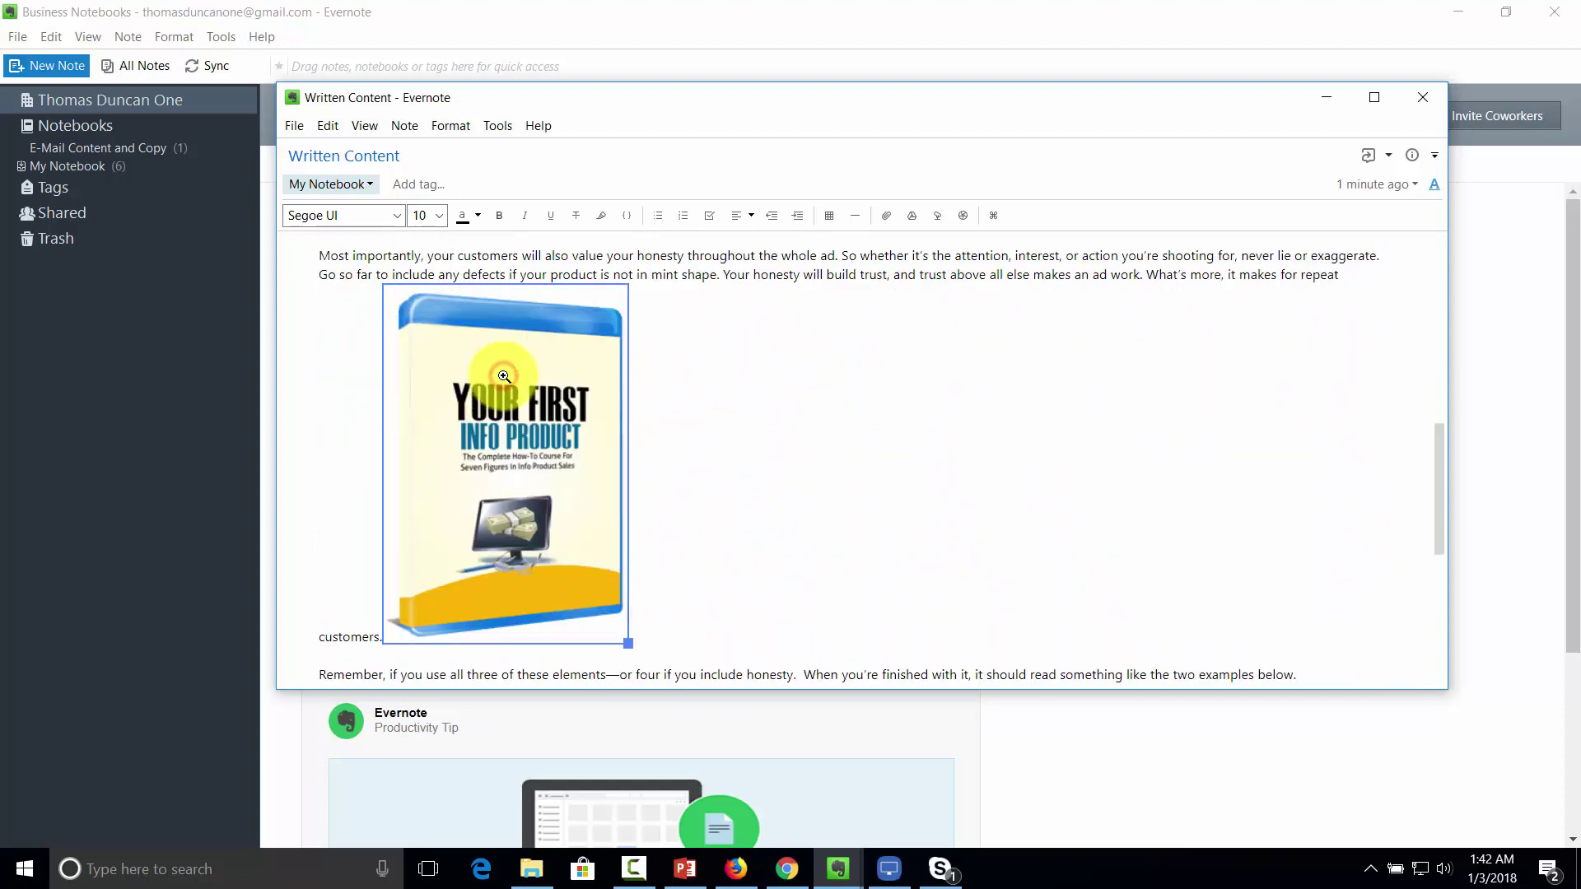
{"action": "right_click", "coordinate": [503, 376]}
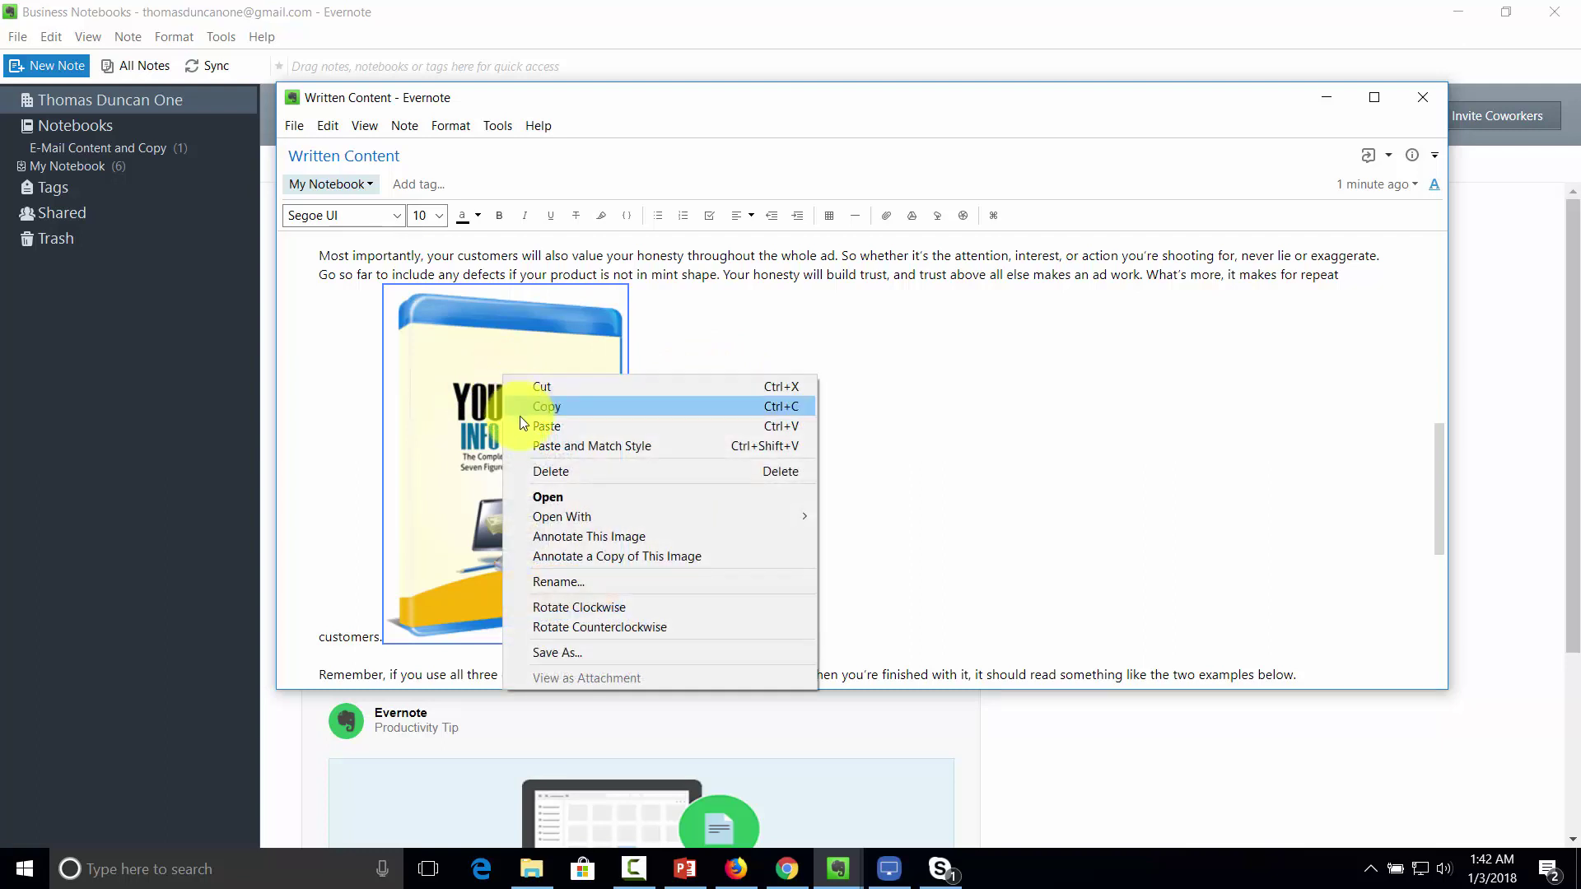
Annotate the cover image with the red title 'Your First Product E-Cover' above it.
{"action": "left_click", "coordinate": [615, 537]}
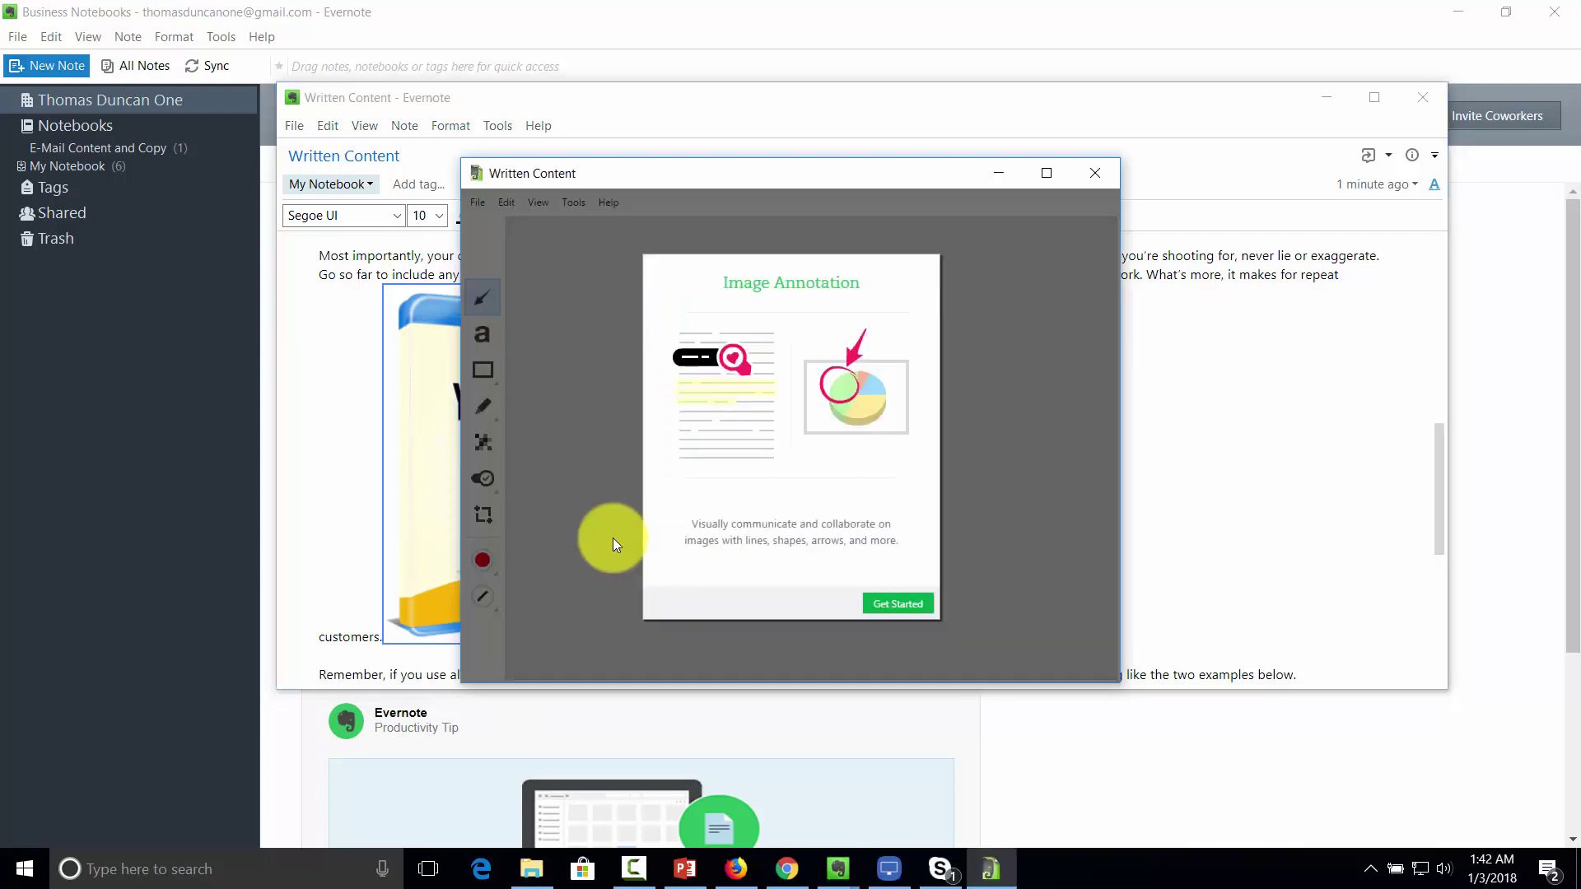
{"action": "left_click", "coordinate": [899, 605]}
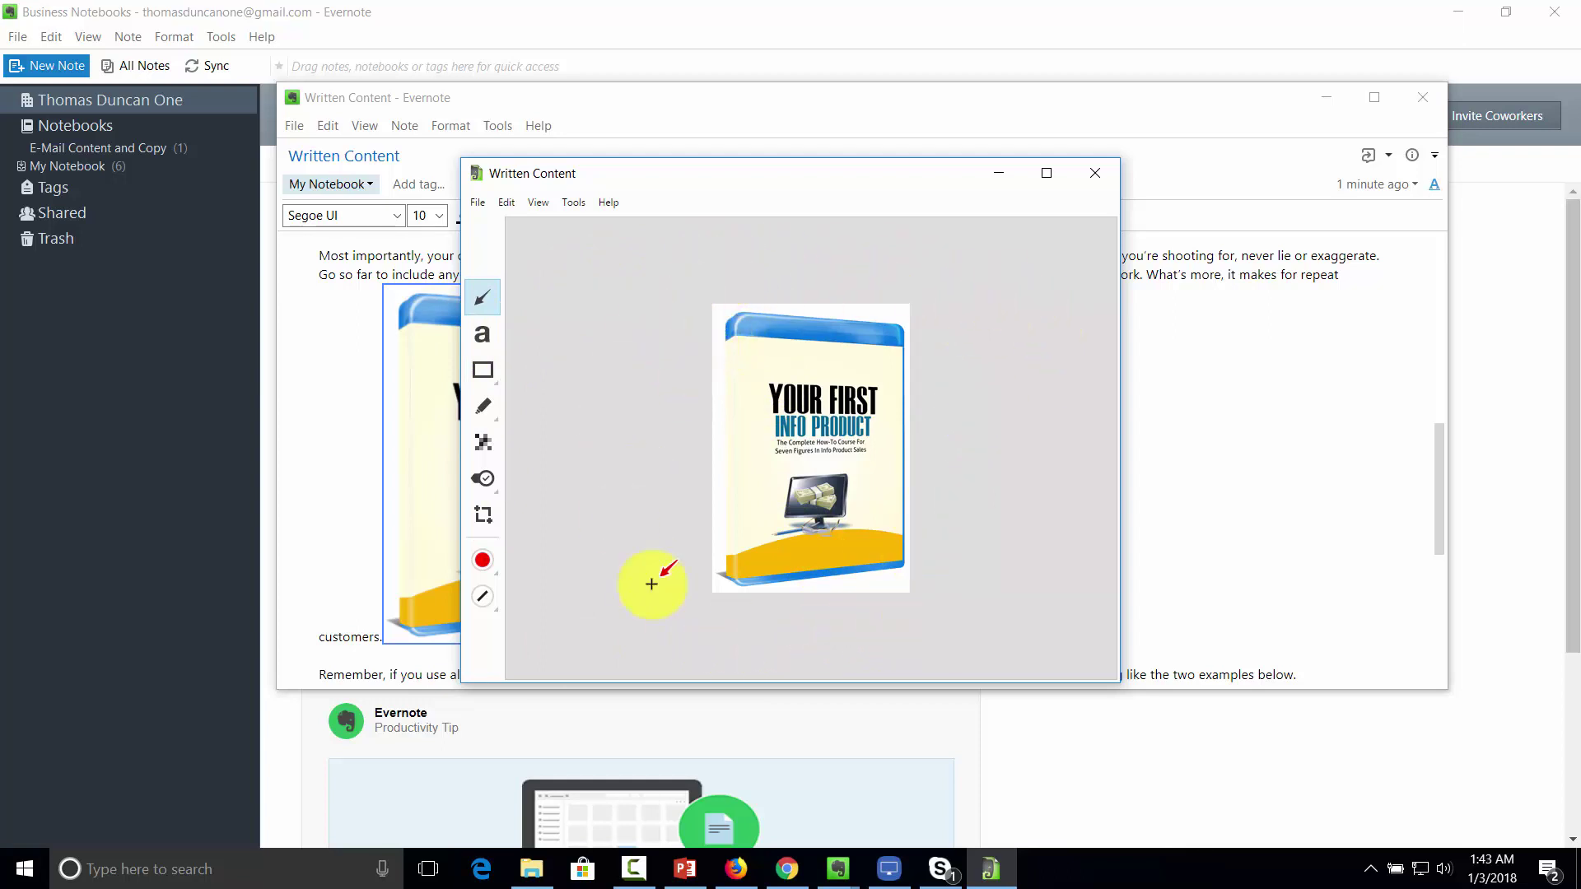
{"action": "left_click", "coordinate": [482, 336]}
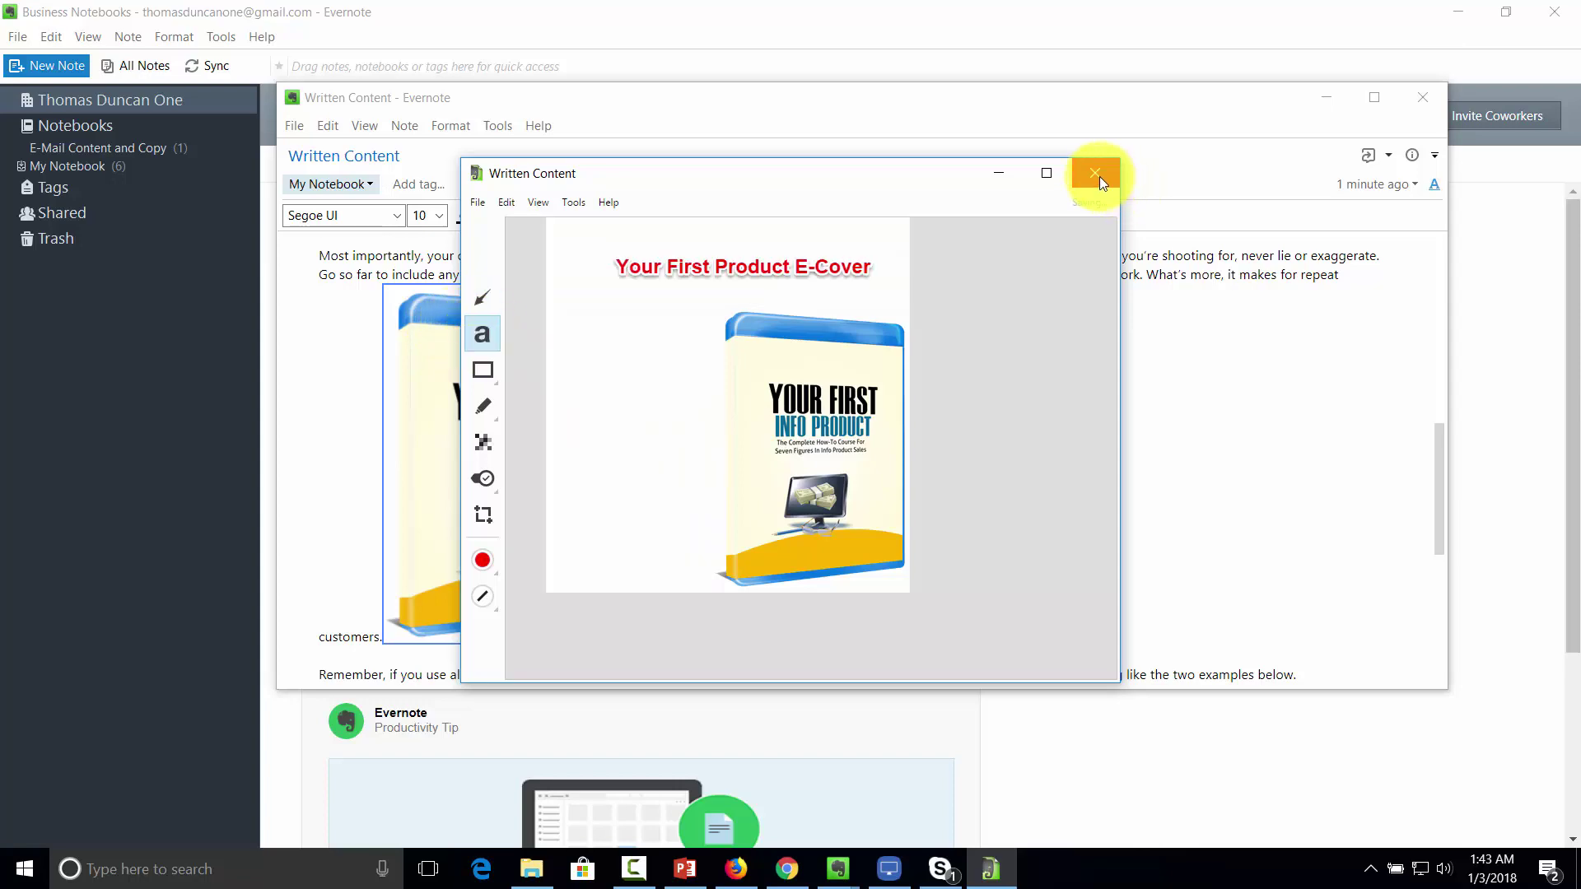
{"action": "left_click", "coordinate": [1100, 177]}
{"action": "left_click", "coordinate": [321, 261]}
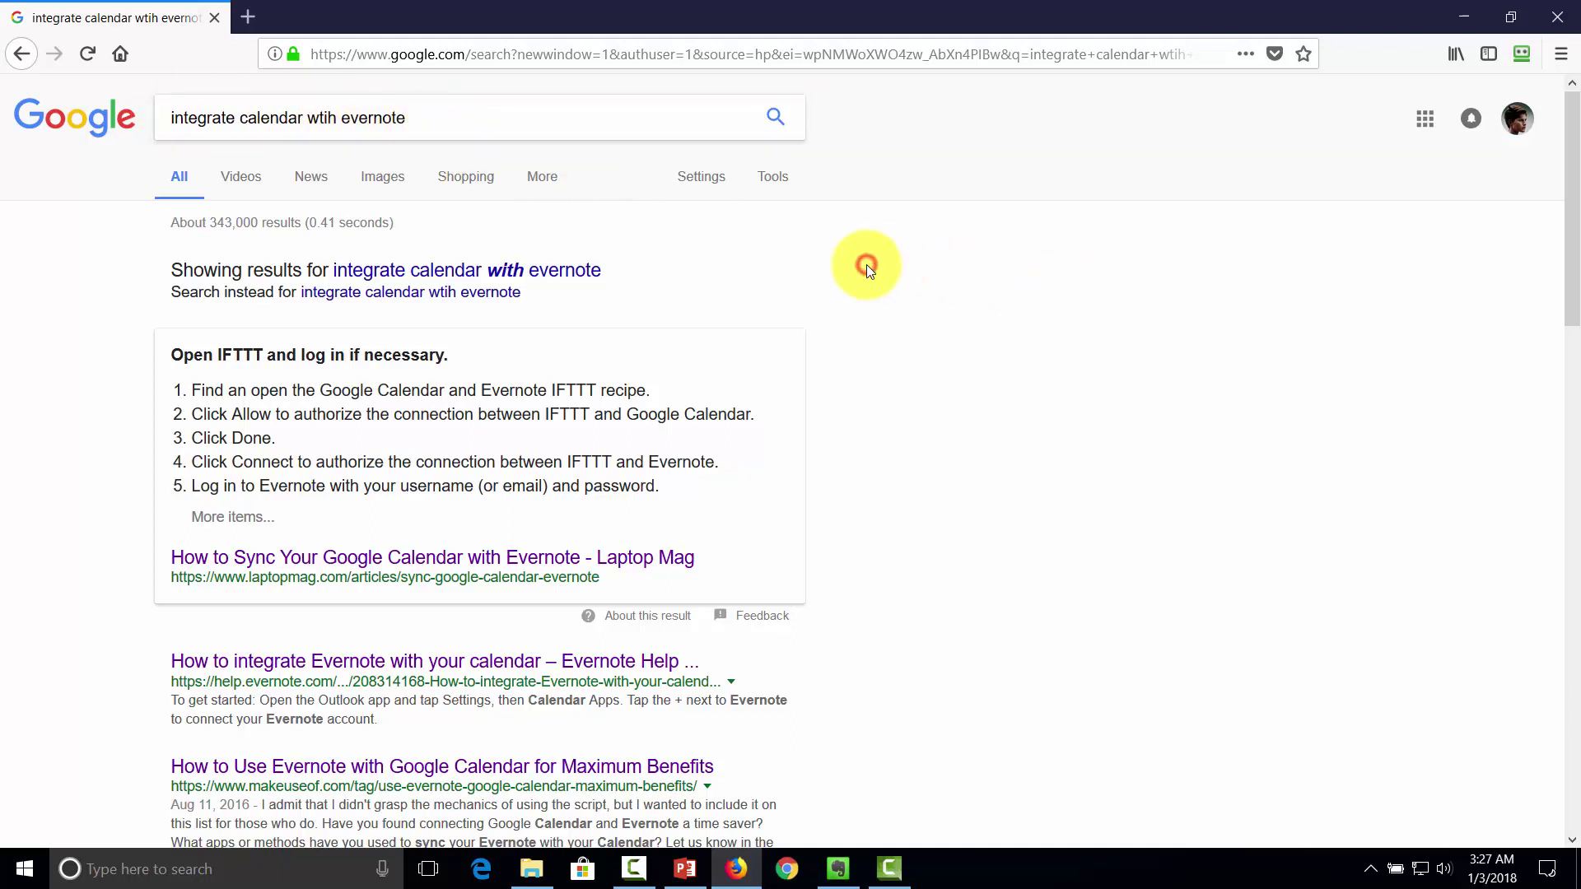
Open the 'Connect Google Calendar to Evernote - IFTTT' search result.
{"action": "scroll", "coordinate": [866, 270], "scroll_direction": "down", "scroll_amount": 5}
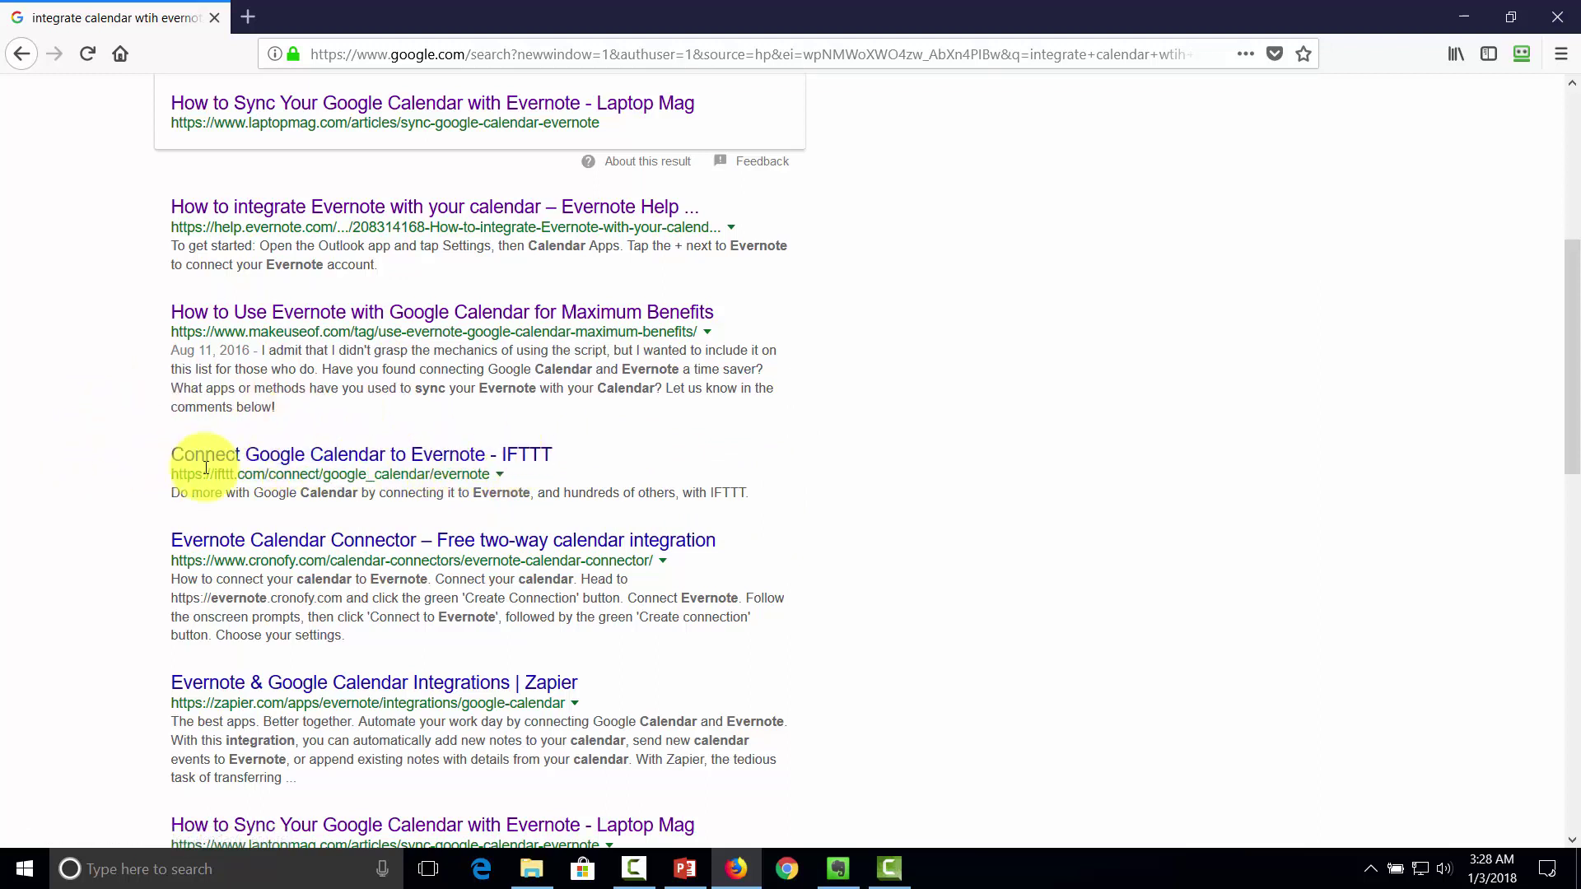
{"action": "left_click", "coordinate": [284, 466]}
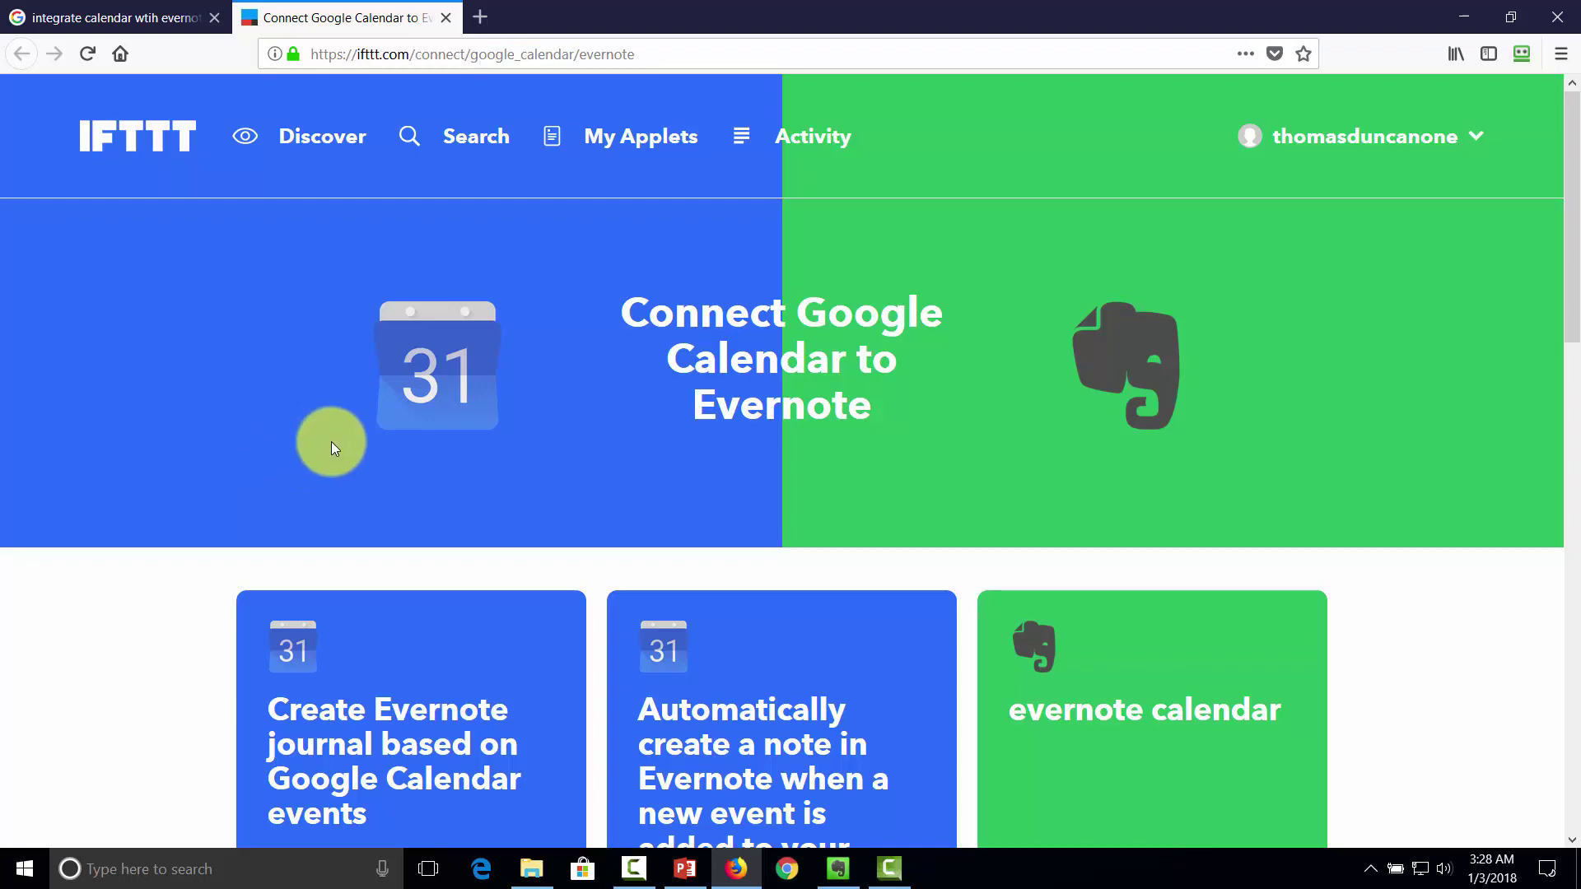
Scroll the Google Calendar–Evernote applets and open 'Backup Google Calendar events with Evernote'.
{"action": "scroll", "coordinate": [331, 443], "scroll_direction": "down", "scroll_amount": 7}
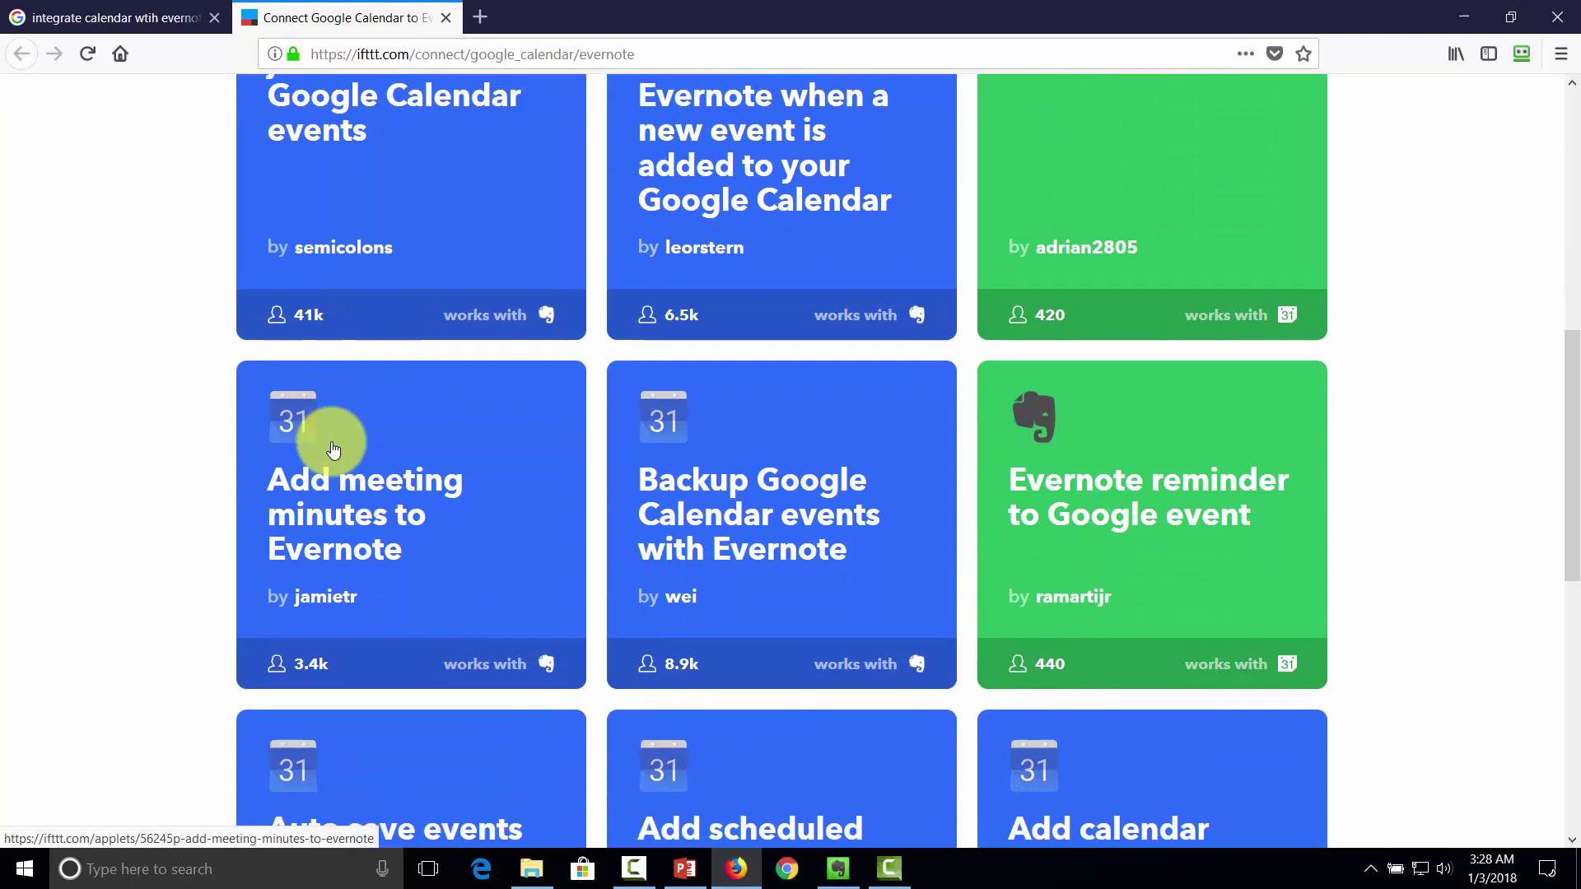
{"action": "scroll", "coordinate": [333, 449], "scroll_direction": "down", "scroll_amount": 8}
{"action": "scroll", "coordinate": [333, 449], "scroll_direction": "up", "scroll_amount": 5}
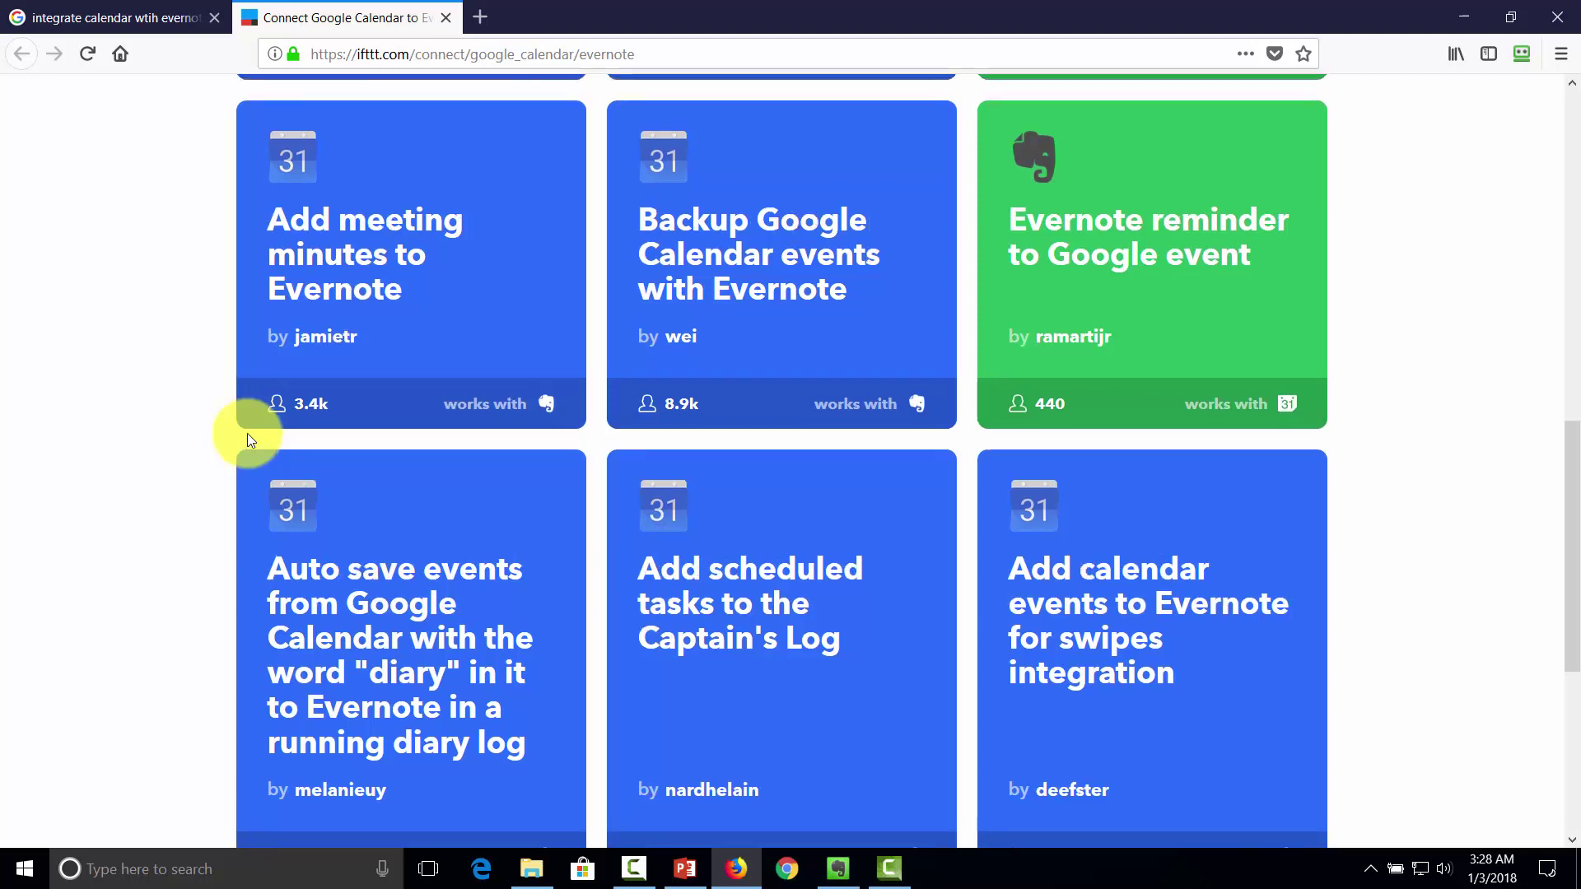
{"action": "scroll", "coordinate": [247, 433], "scroll_direction": "up", "scroll_amount": 4}
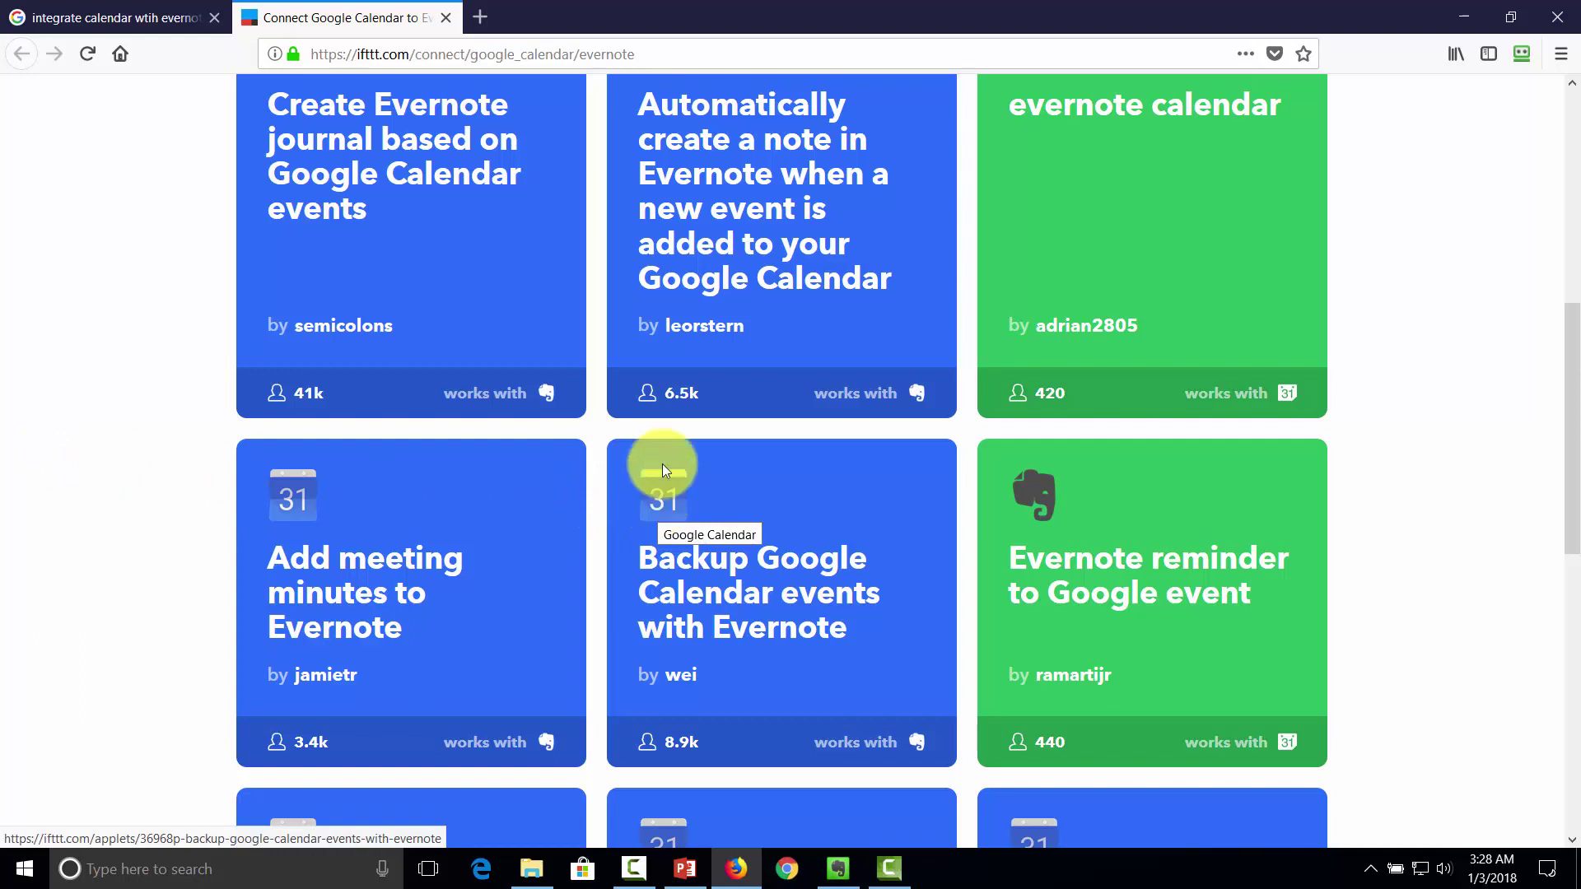
{"action": "left_click", "coordinate": [660, 506]}
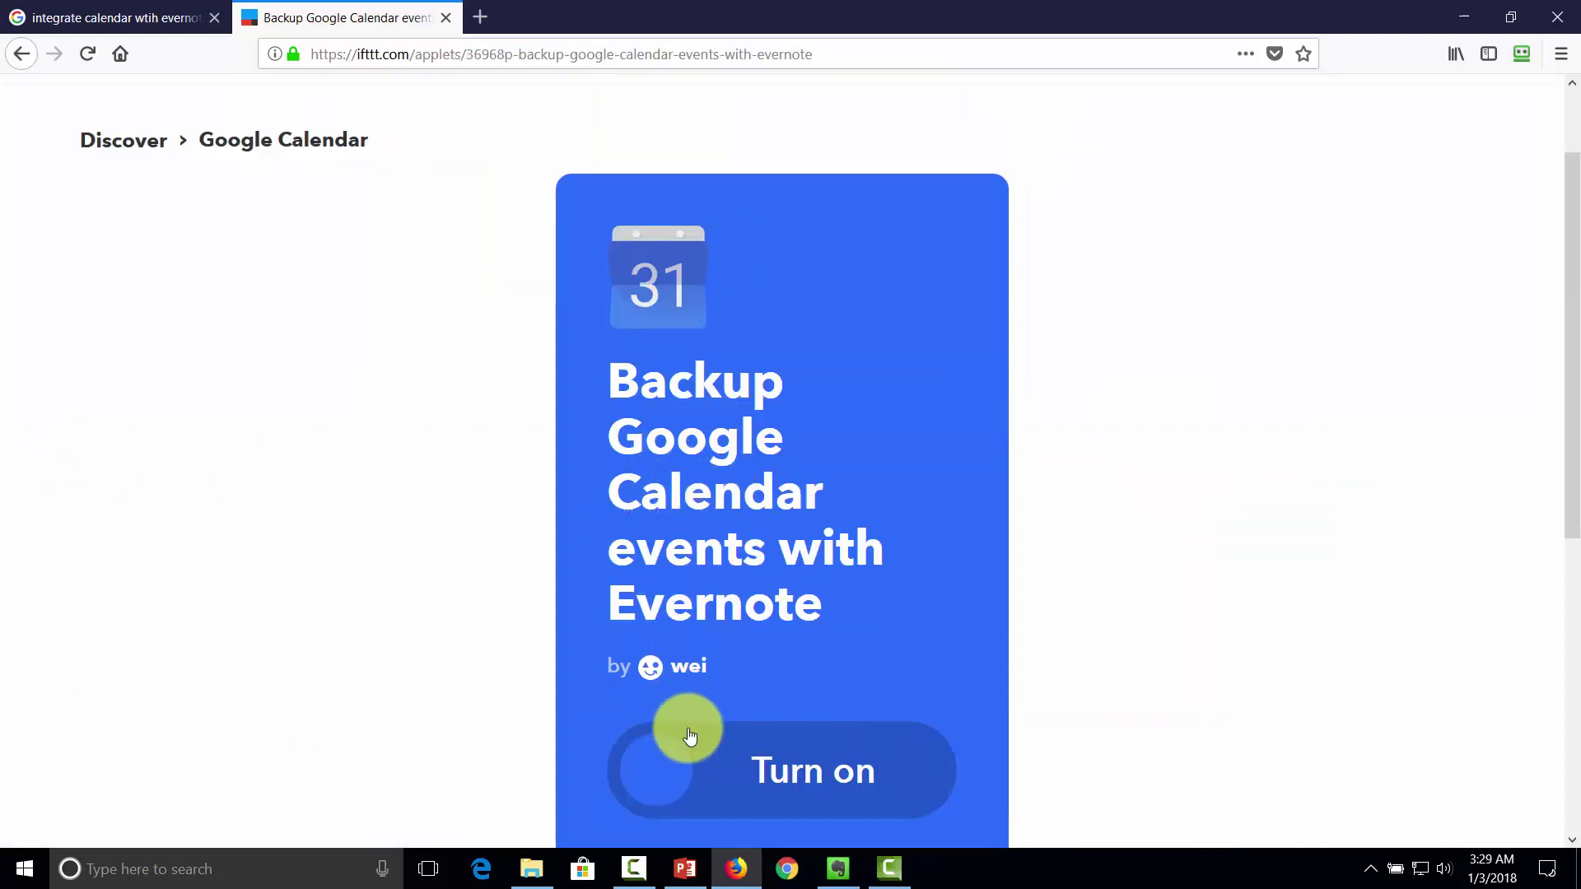
Turn on the backup applet and allow IFTTT to manage Google Calendar.
{"action": "left_click", "coordinate": [650, 774]}
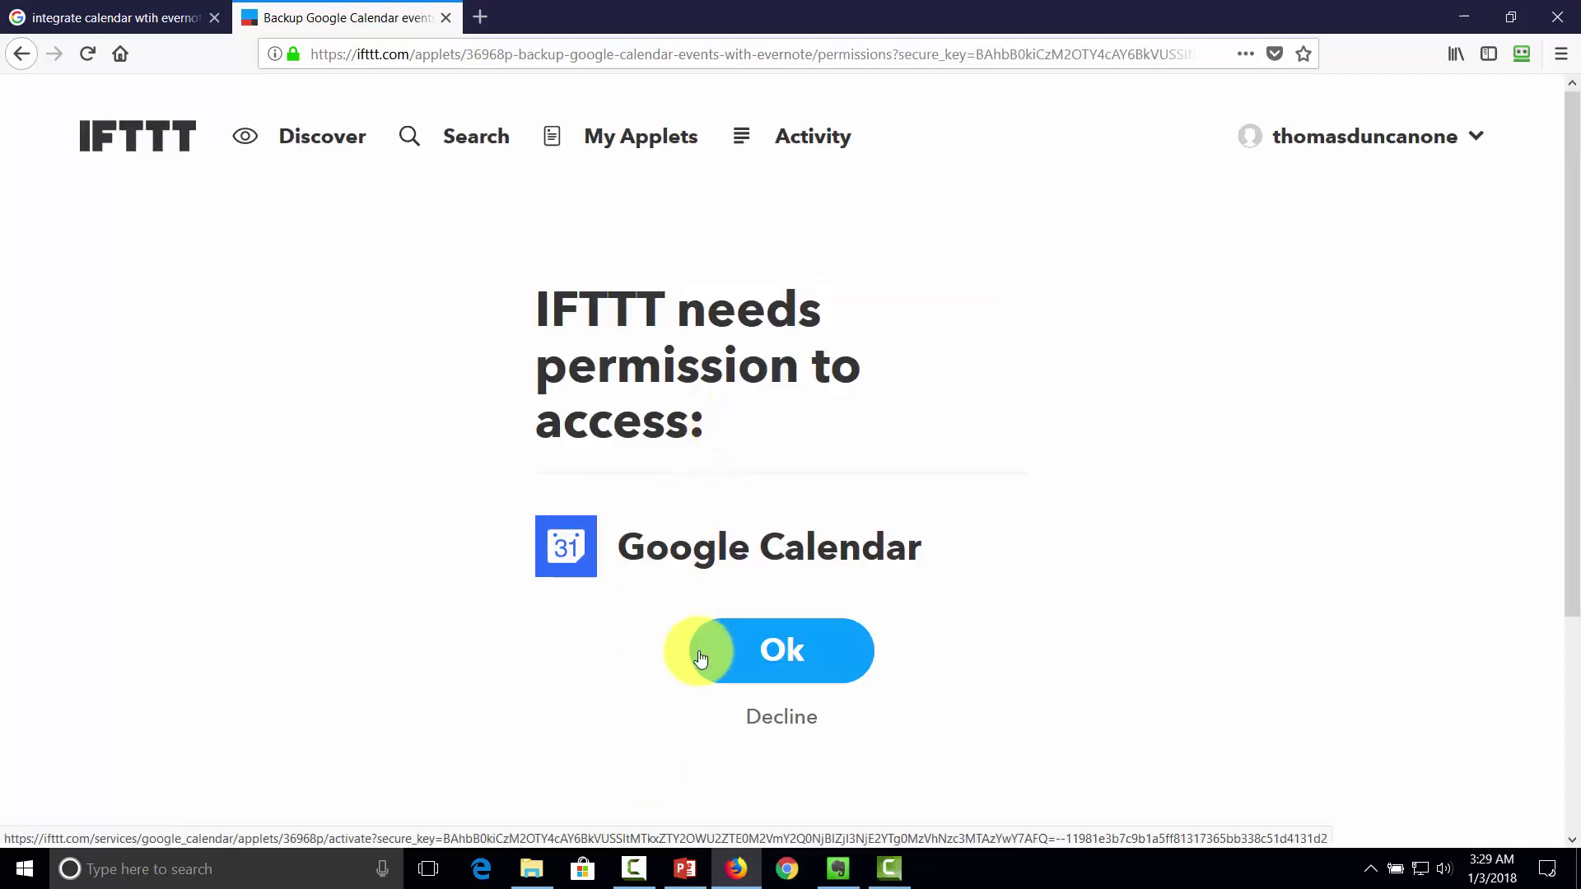
{"action": "left_click", "coordinate": [772, 657]}
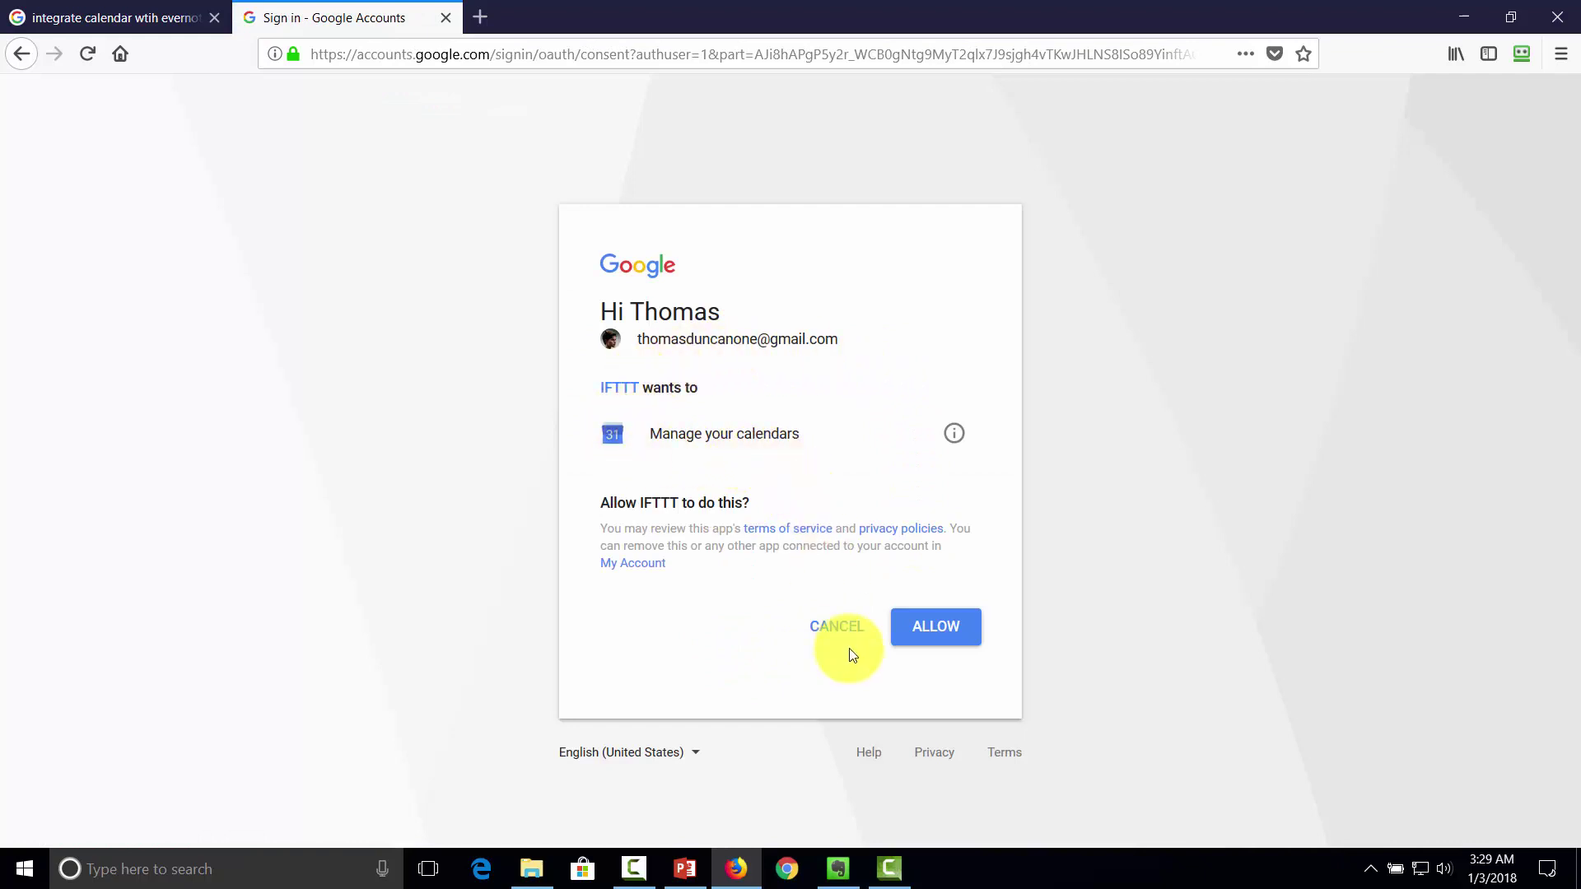
{"action": "left_click", "coordinate": [931, 631]}
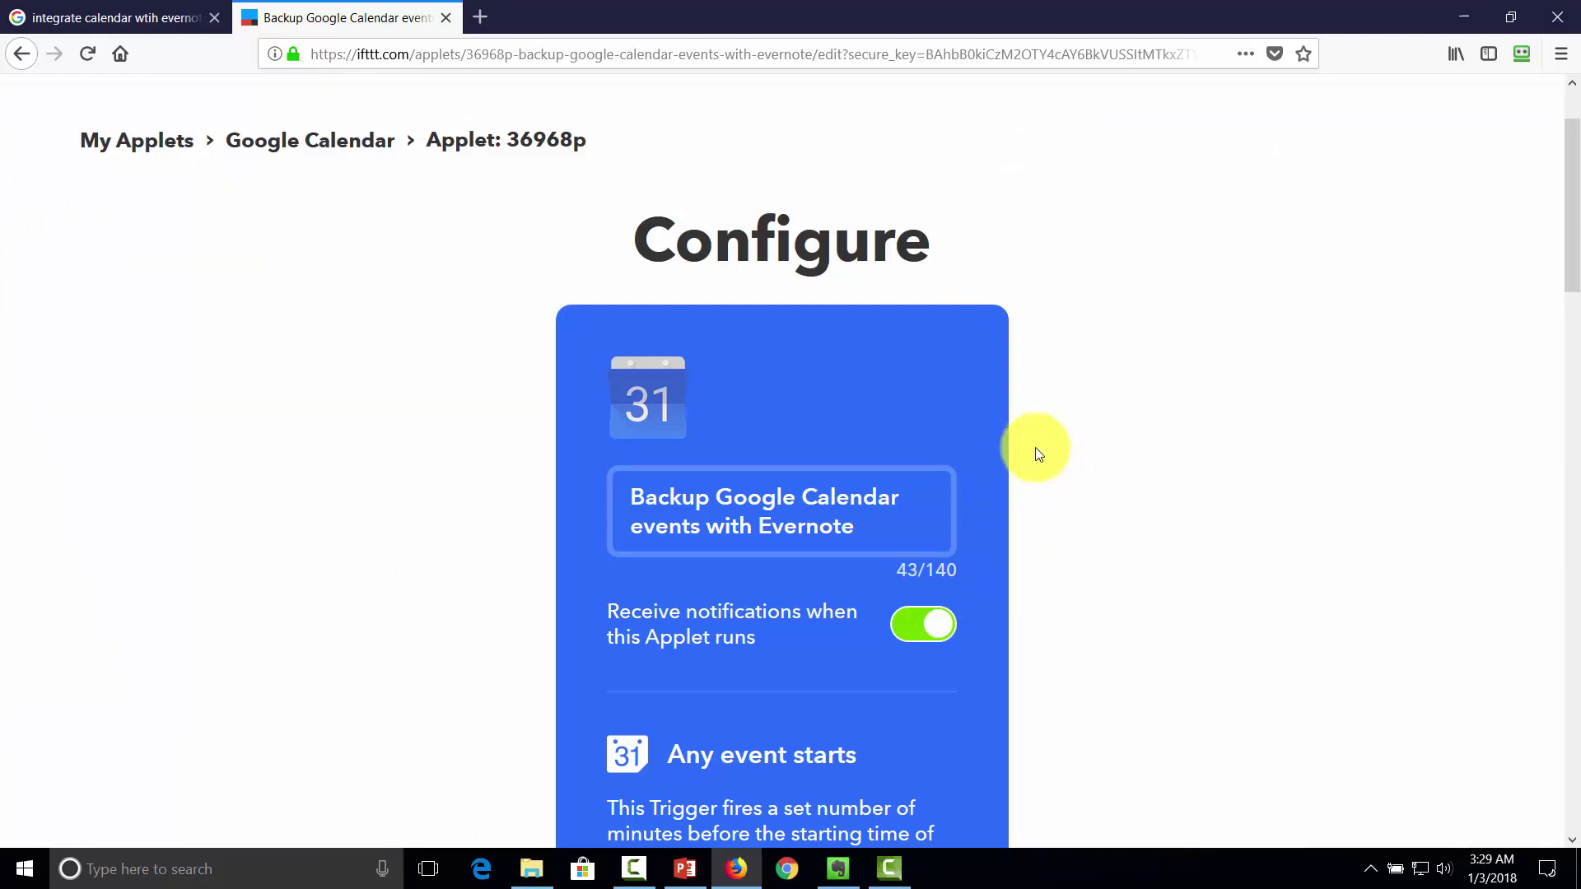
Add the Description ingredient to the Evernote note title.
{"action": "scroll", "coordinate": [1036, 451], "scroll_direction": "down", "scroll_amount": 4}
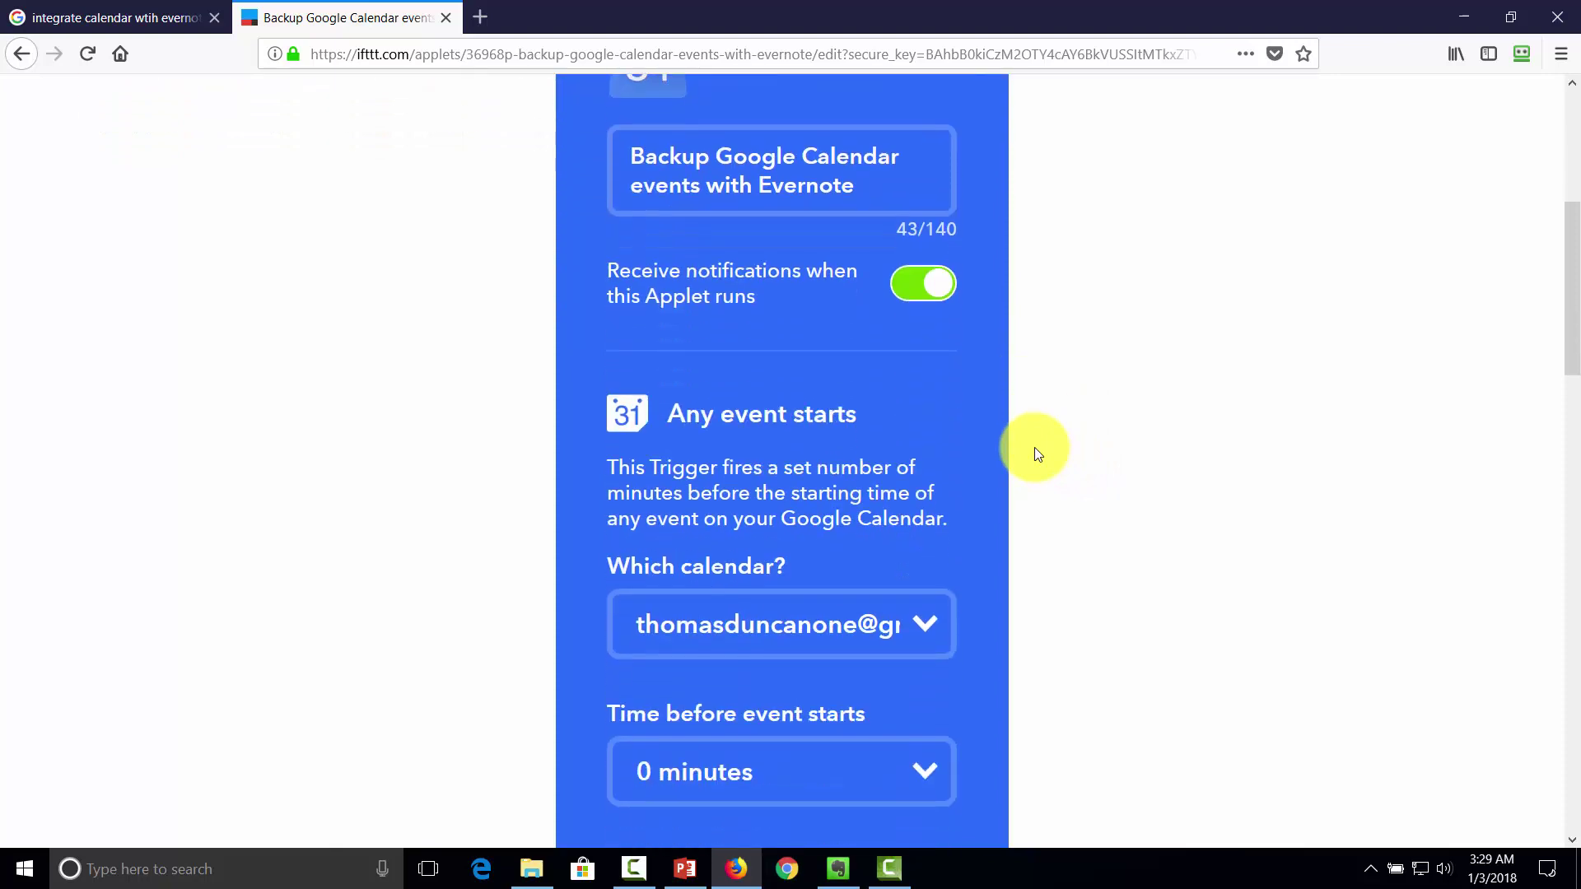
{"action": "scroll", "coordinate": [1036, 451], "scroll_direction": "down", "scroll_amount": 2}
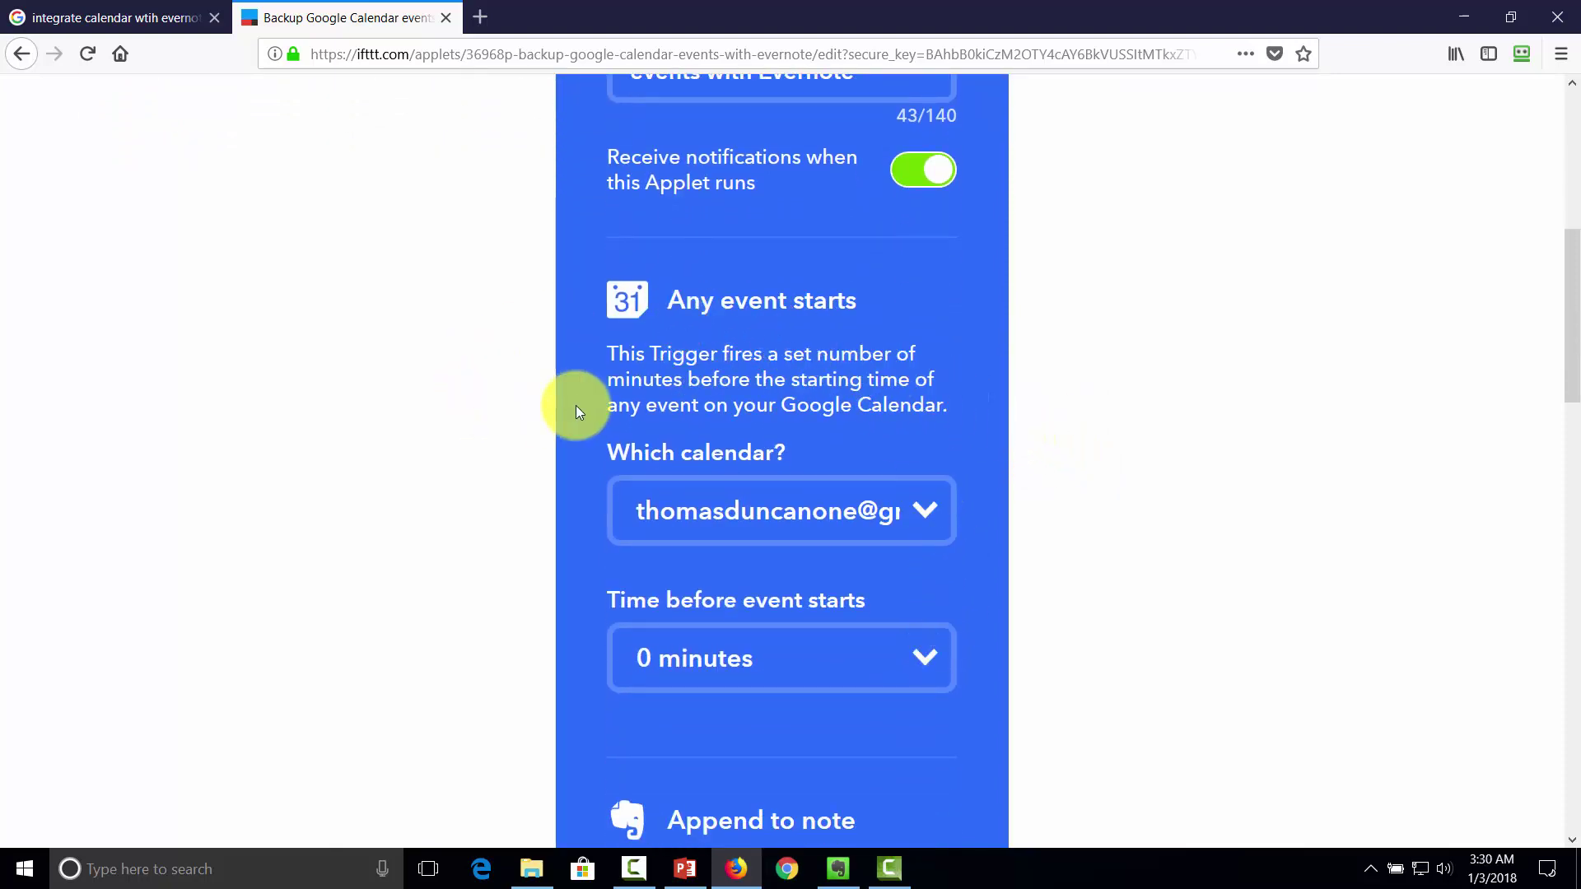
{"action": "scroll", "coordinate": [960, 482], "scroll_direction": "down", "scroll_amount": 4}
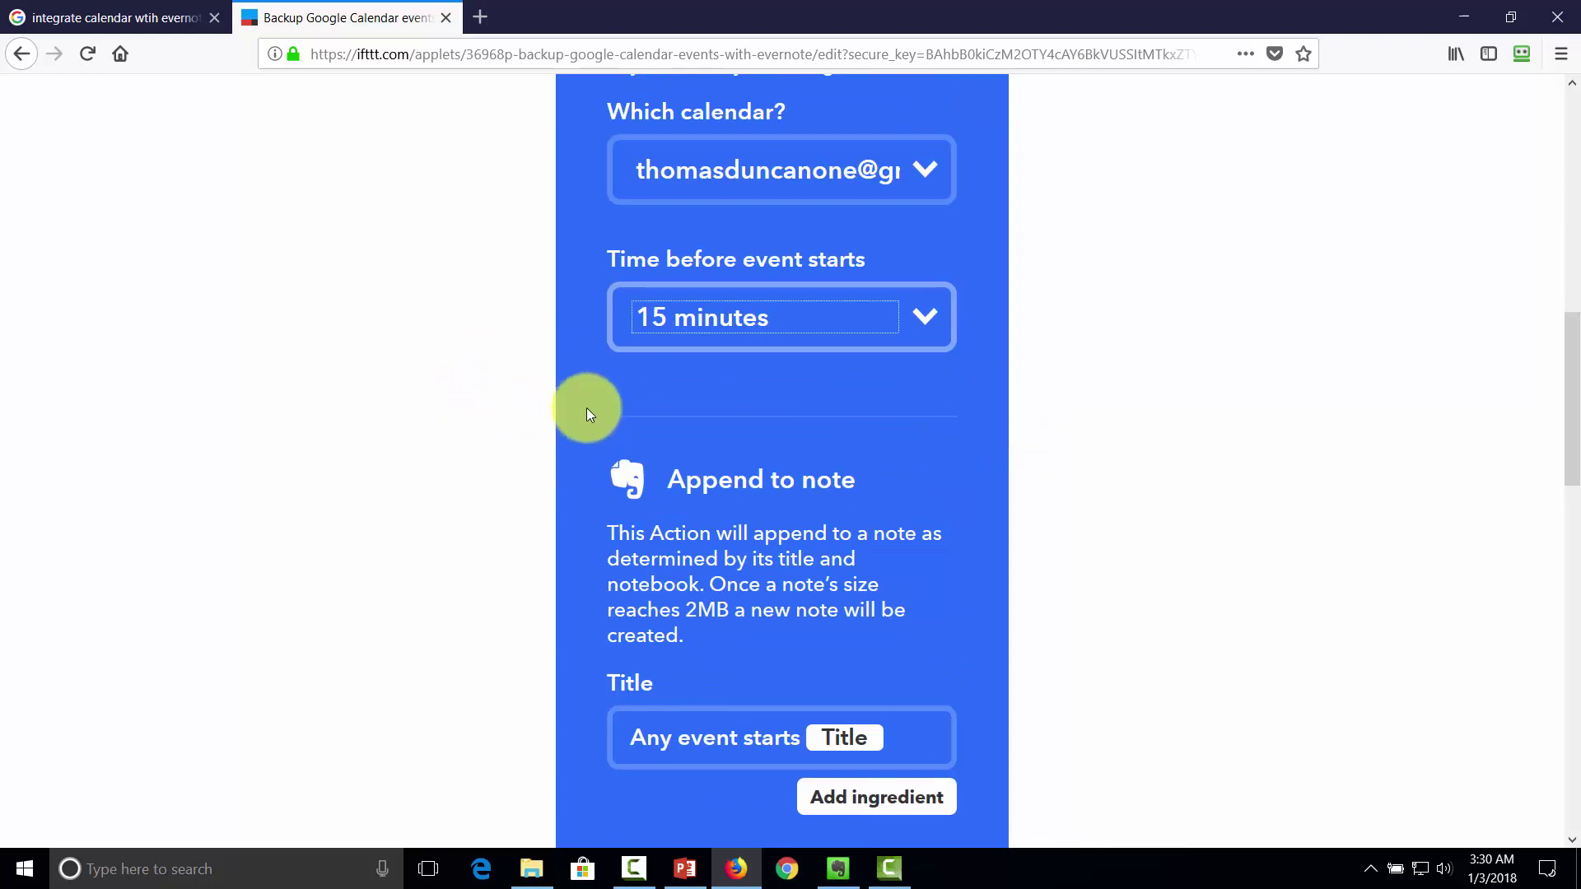
{"action": "scroll", "coordinate": [853, 447], "scroll_direction": "down", "scroll_amount": 1}
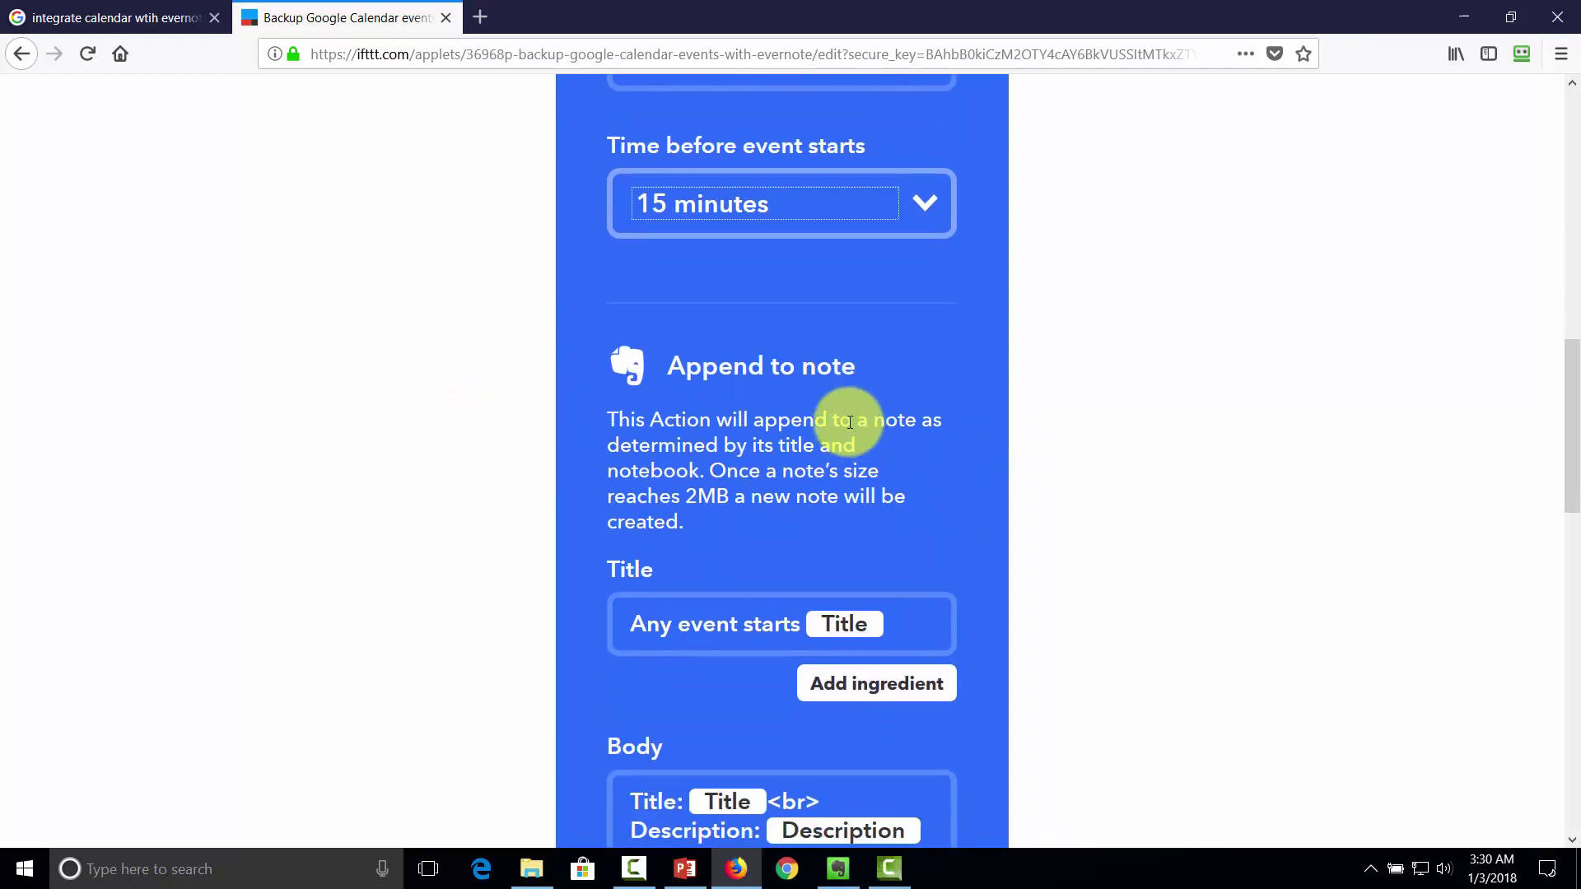
{"action": "scroll", "coordinate": [849, 422], "scroll_direction": "down", "scroll_amount": 1}
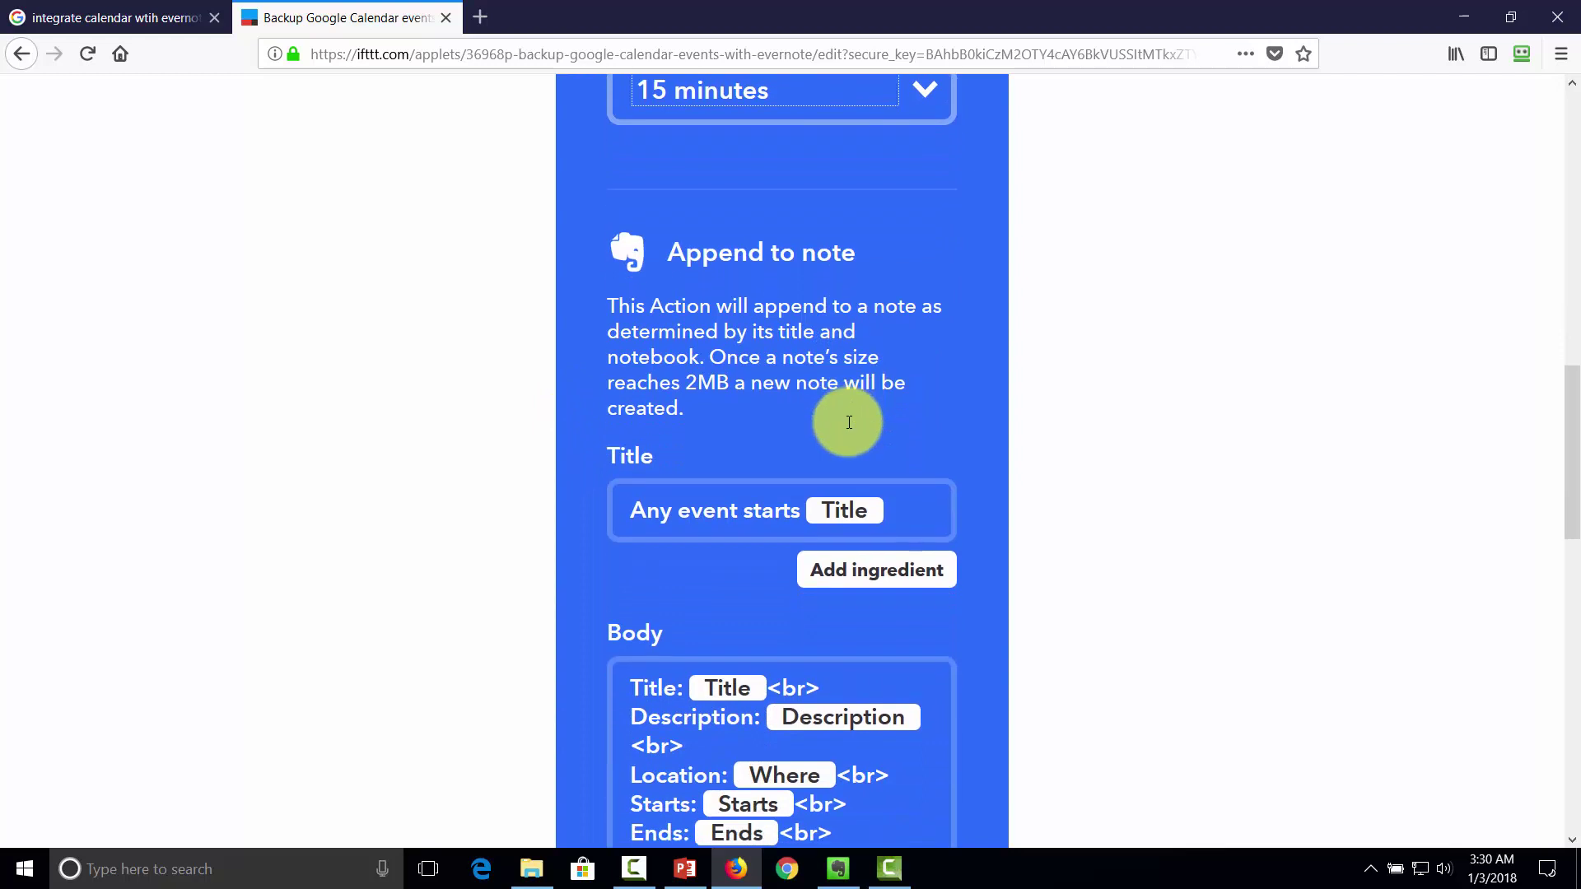
{"action": "left_click", "coordinate": [850, 579]}
{"action": "scroll", "coordinate": [850, 579], "scroll_direction": "down", "scroll_amount": 1}
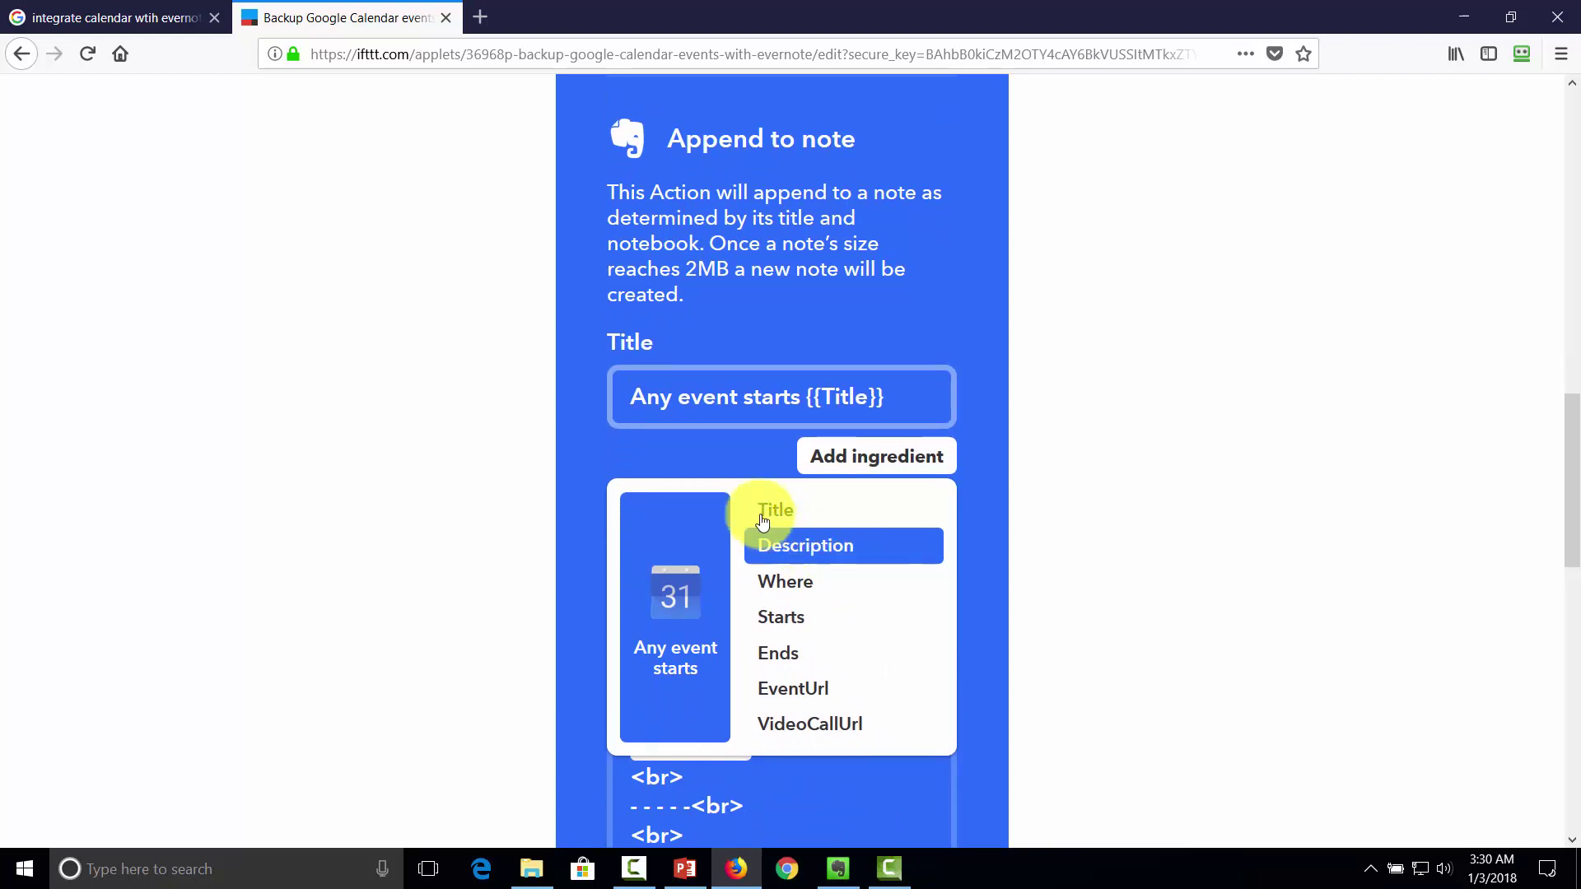
{"action": "left_click", "coordinate": [793, 557]}
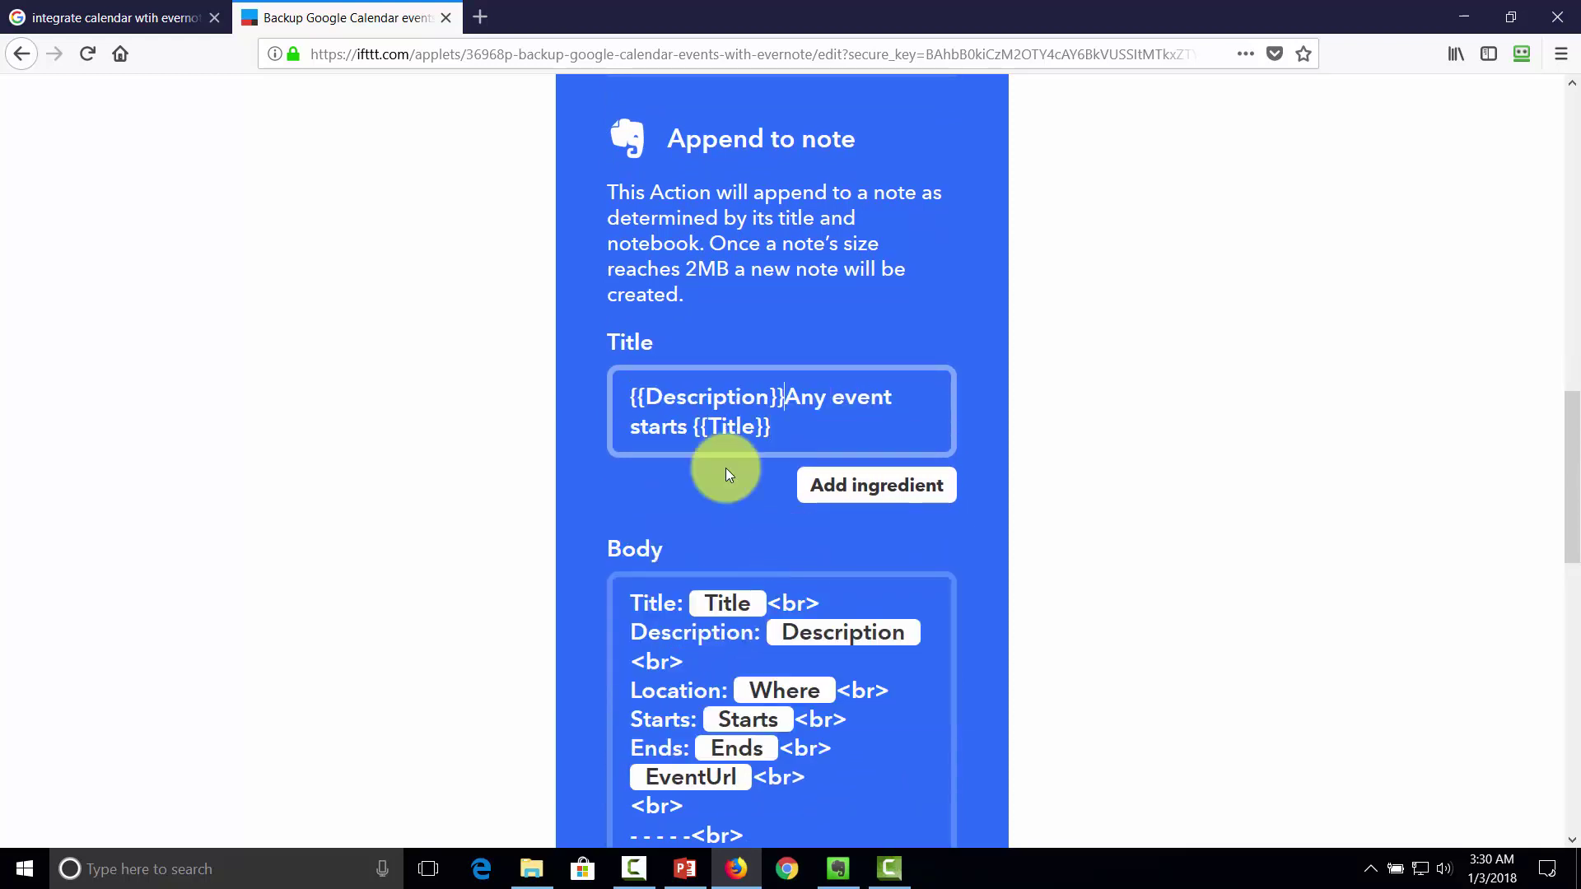
Add the Starts ingredient to the note body and save the applet.
{"action": "scroll", "coordinate": [782, 373], "scroll_direction": "down", "scroll_amount": 4}
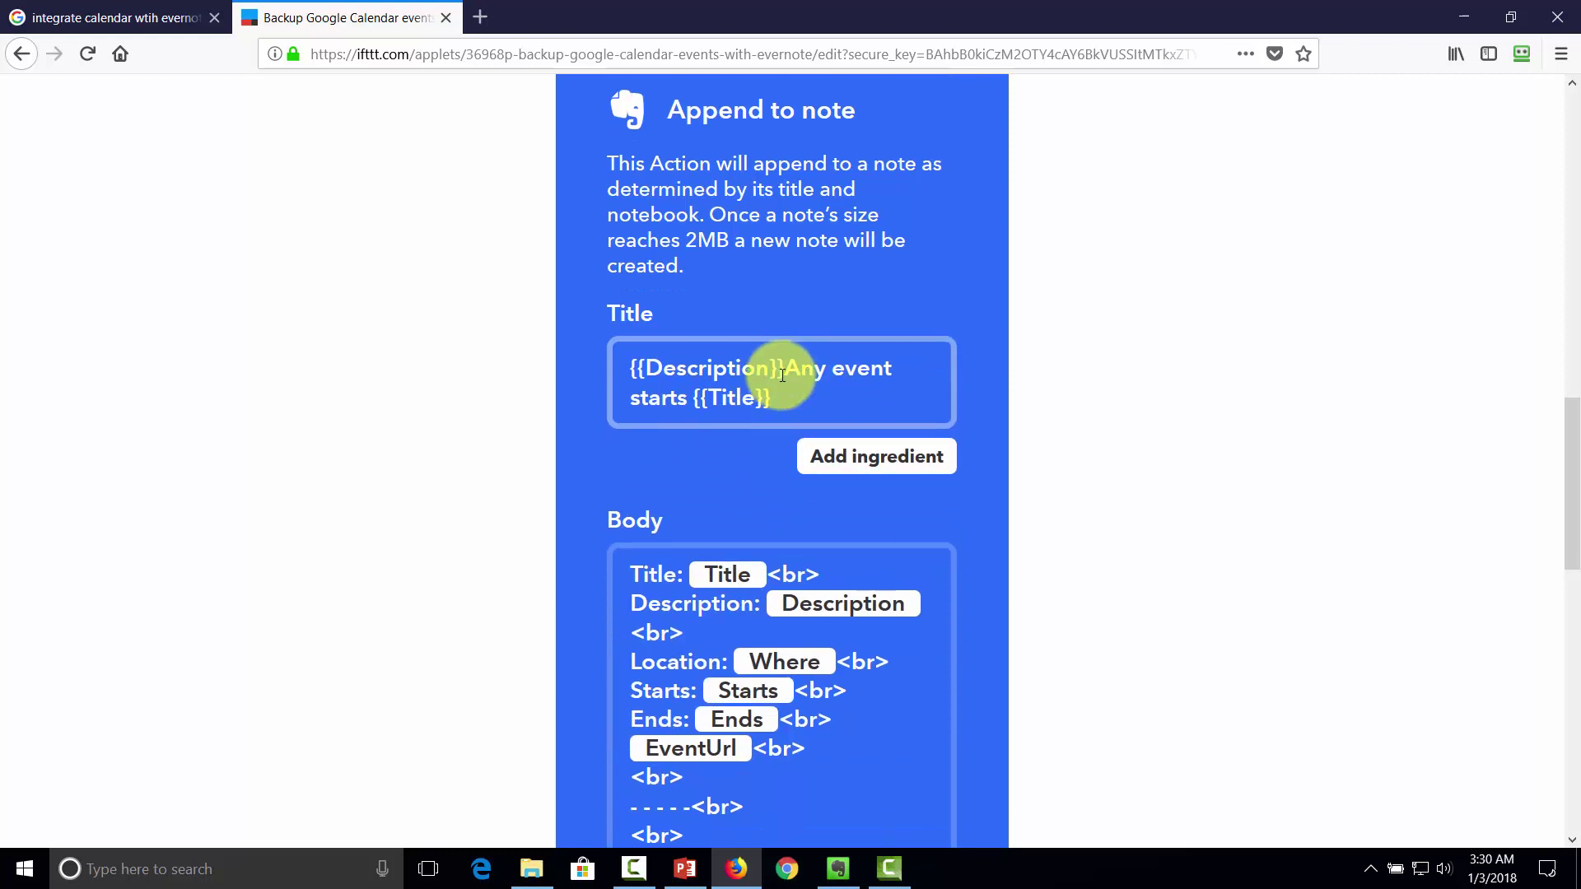
{"action": "left_click", "coordinate": [892, 577]}
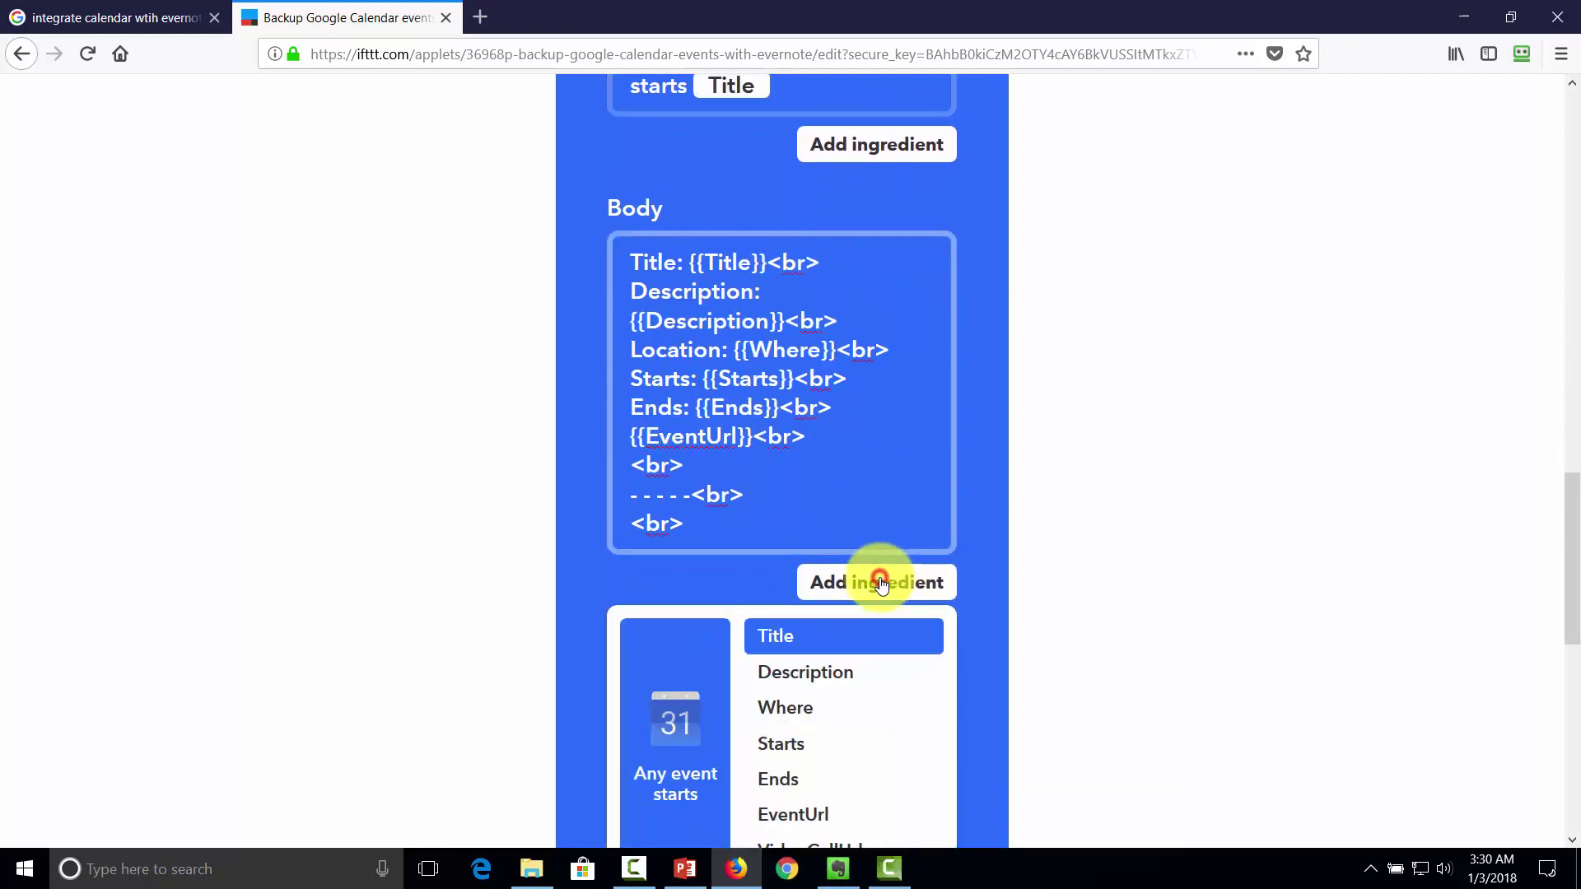
{"action": "scroll", "coordinate": [857, 581], "scroll_direction": "down", "scroll_amount": 3}
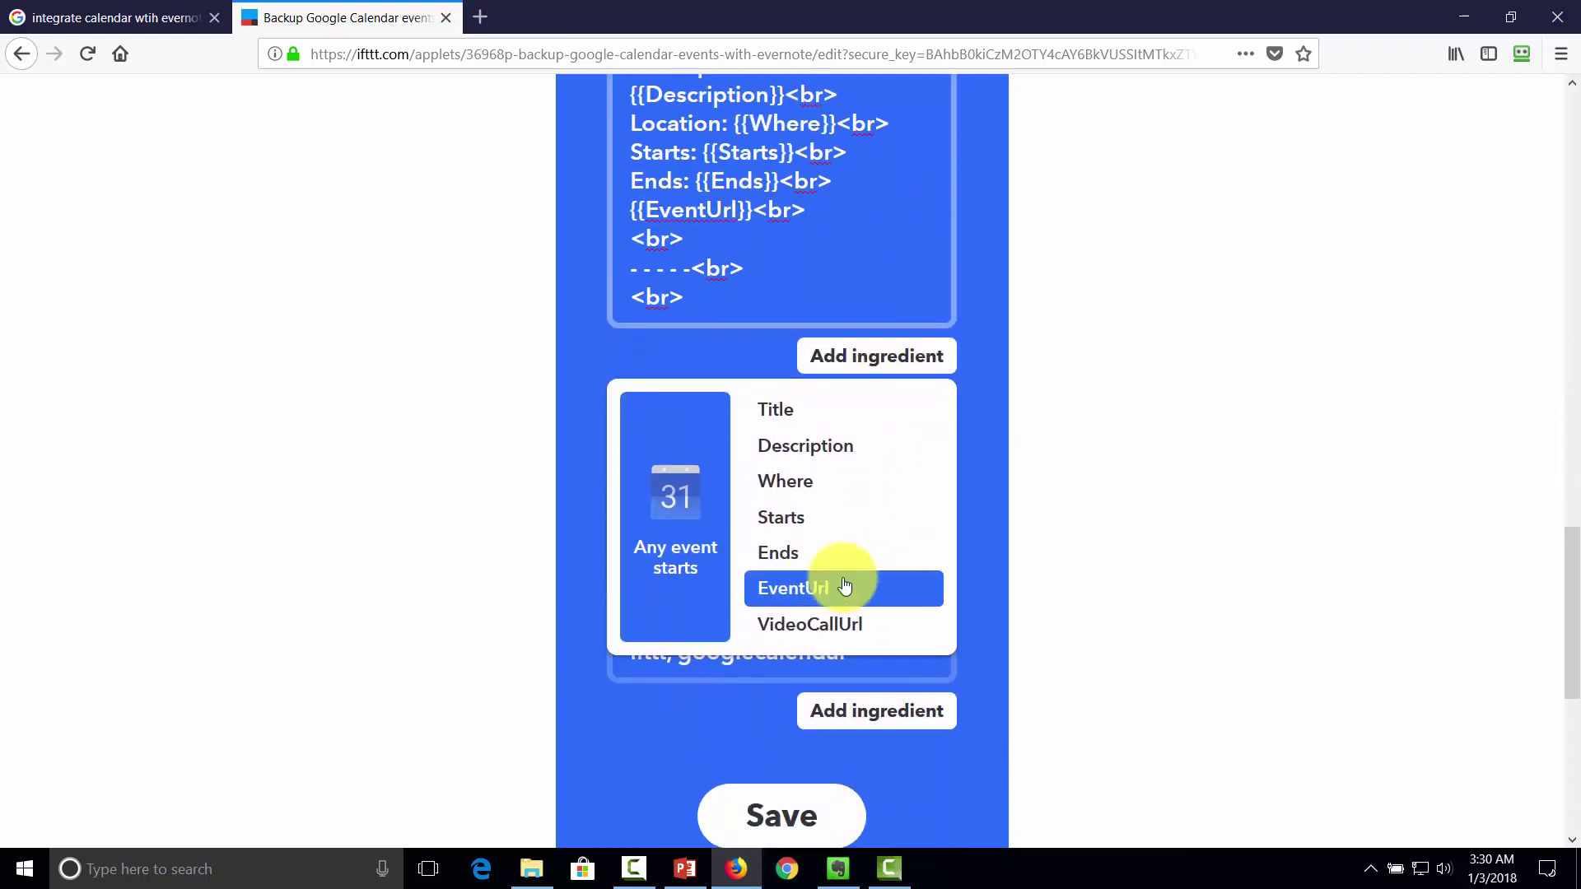
{"action": "left_click", "coordinate": [787, 522]}
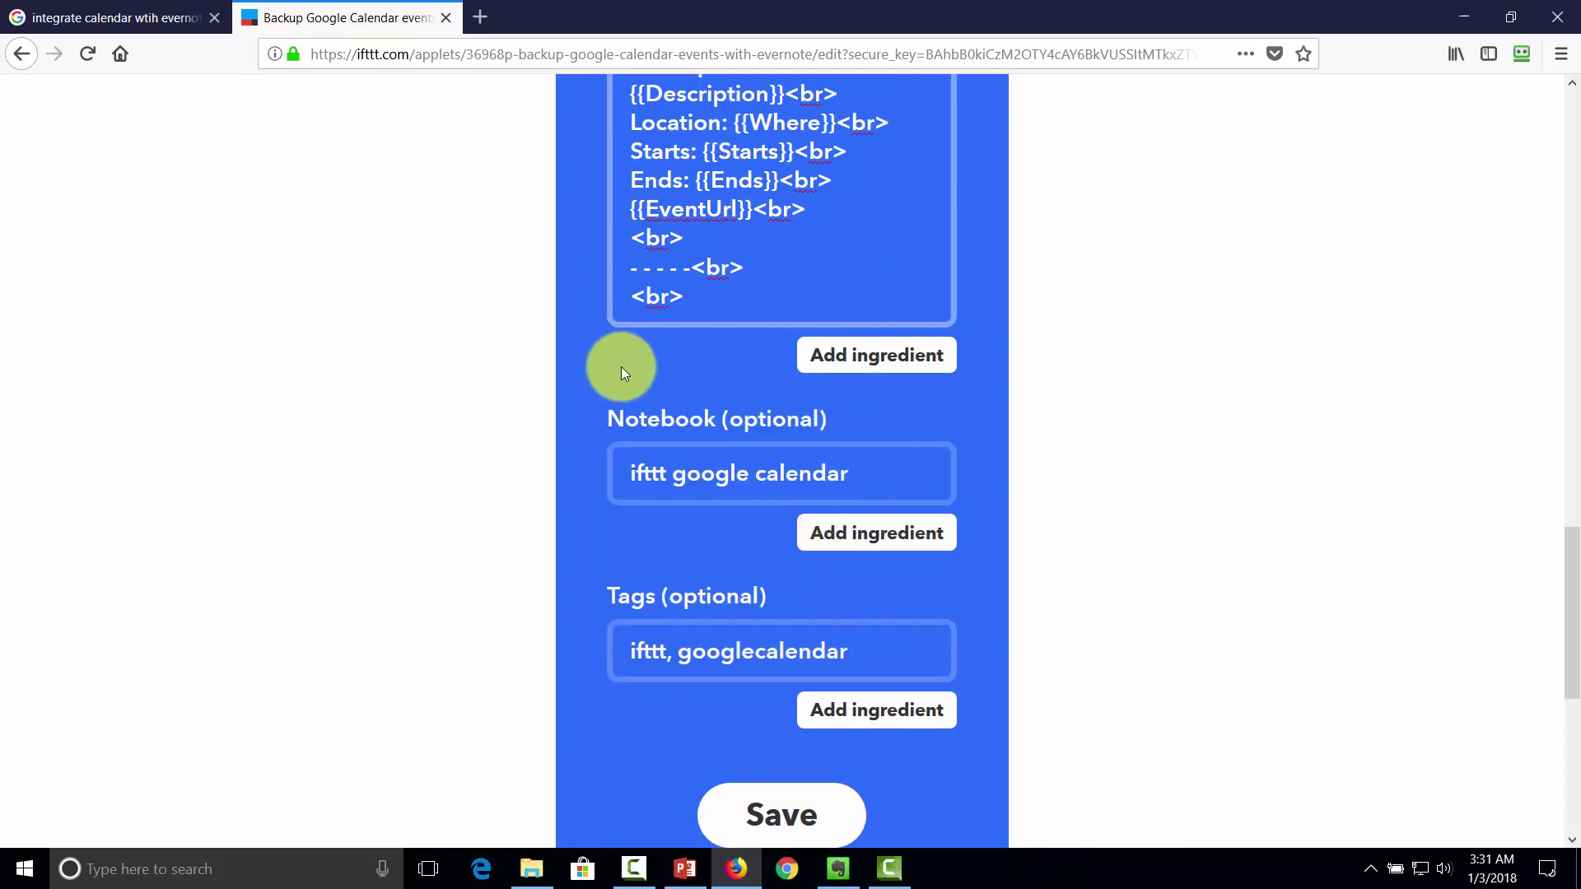
{"action": "scroll", "coordinate": [620, 367], "scroll_direction": "down", "scroll_amount": 1}
{"action": "scroll", "coordinate": [620, 367], "scroll_direction": "up", "scroll_amount": 1}
{"action": "scroll", "coordinate": [623, 368], "scroll_direction": "up", "scroll_amount": 5}
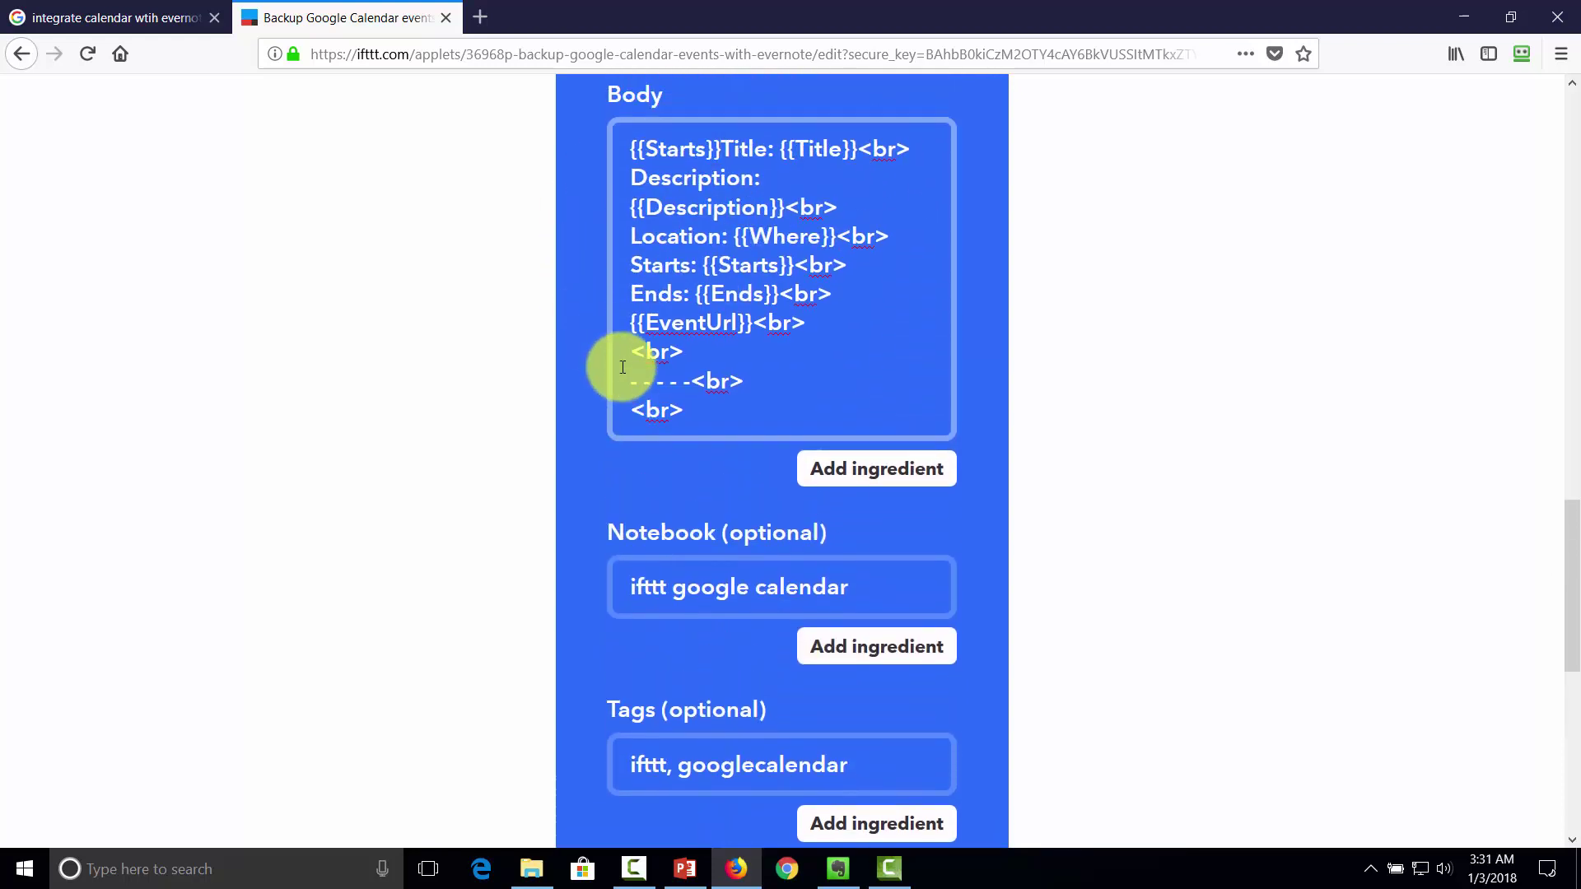
{"action": "scroll", "coordinate": [622, 367], "scroll_direction": "up", "scroll_amount": 6}
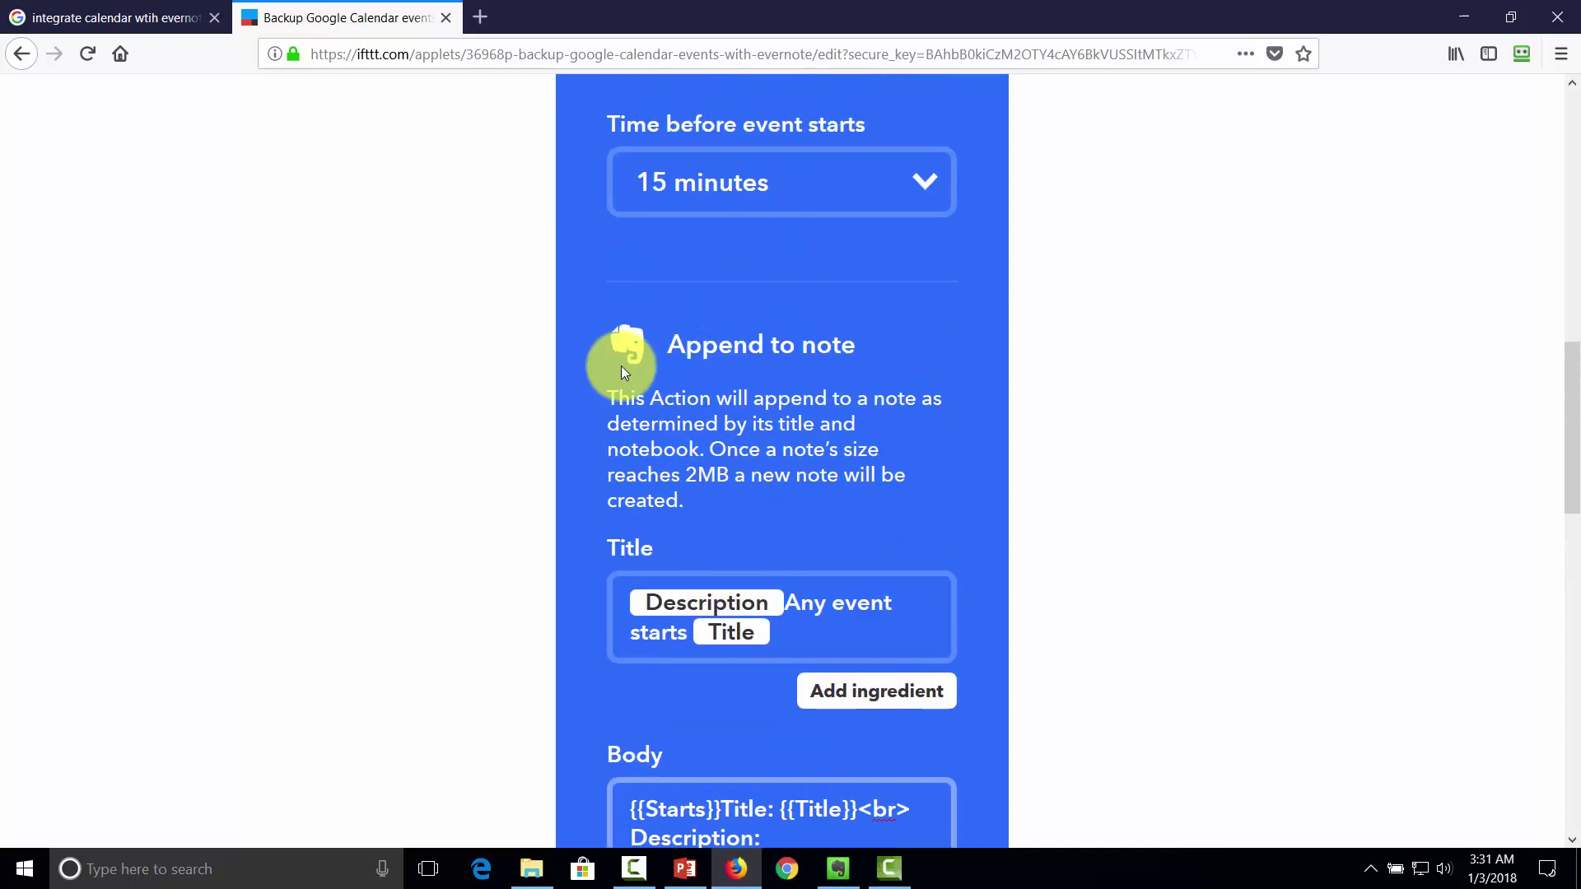
{"action": "scroll", "coordinate": [622, 367], "scroll_direction": "down", "scroll_amount": 3}
{"action": "scroll", "coordinate": [621, 366], "scroll_direction": "down", "scroll_amount": 12}
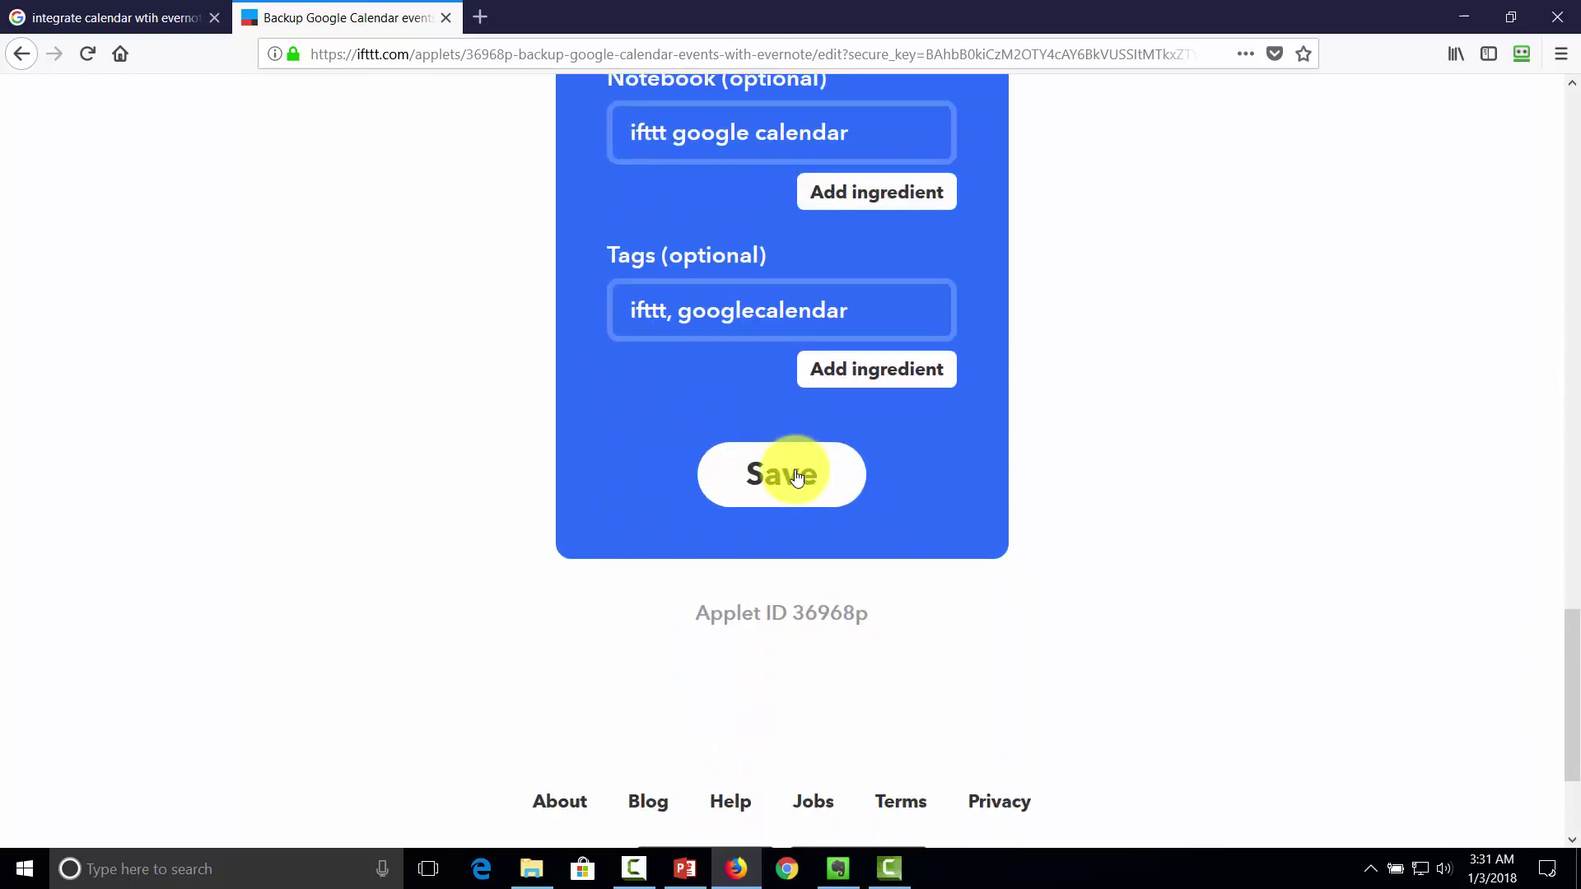
{"action": "left_click", "coordinate": [796, 476]}
Run Check now on the active applet, then go back to the Google Calendar–Evernote applet list.
{"action": "scroll", "coordinate": [746, 407], "scroll_direction": "down", "scroll_amount": 6}
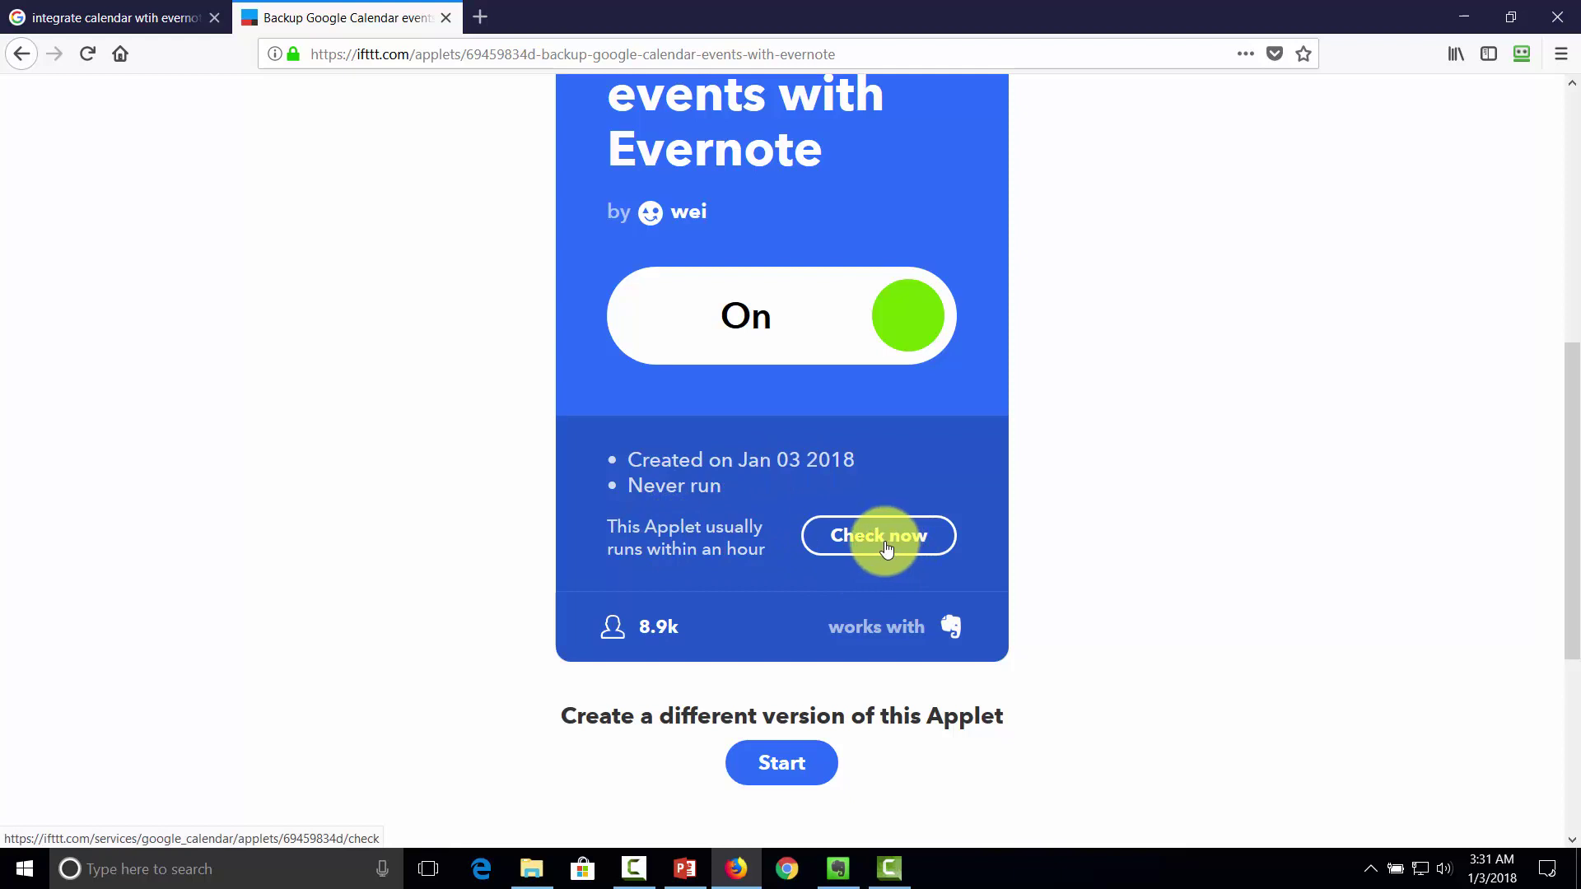
{"action": "left_click", "coordinate": [838, 541]}
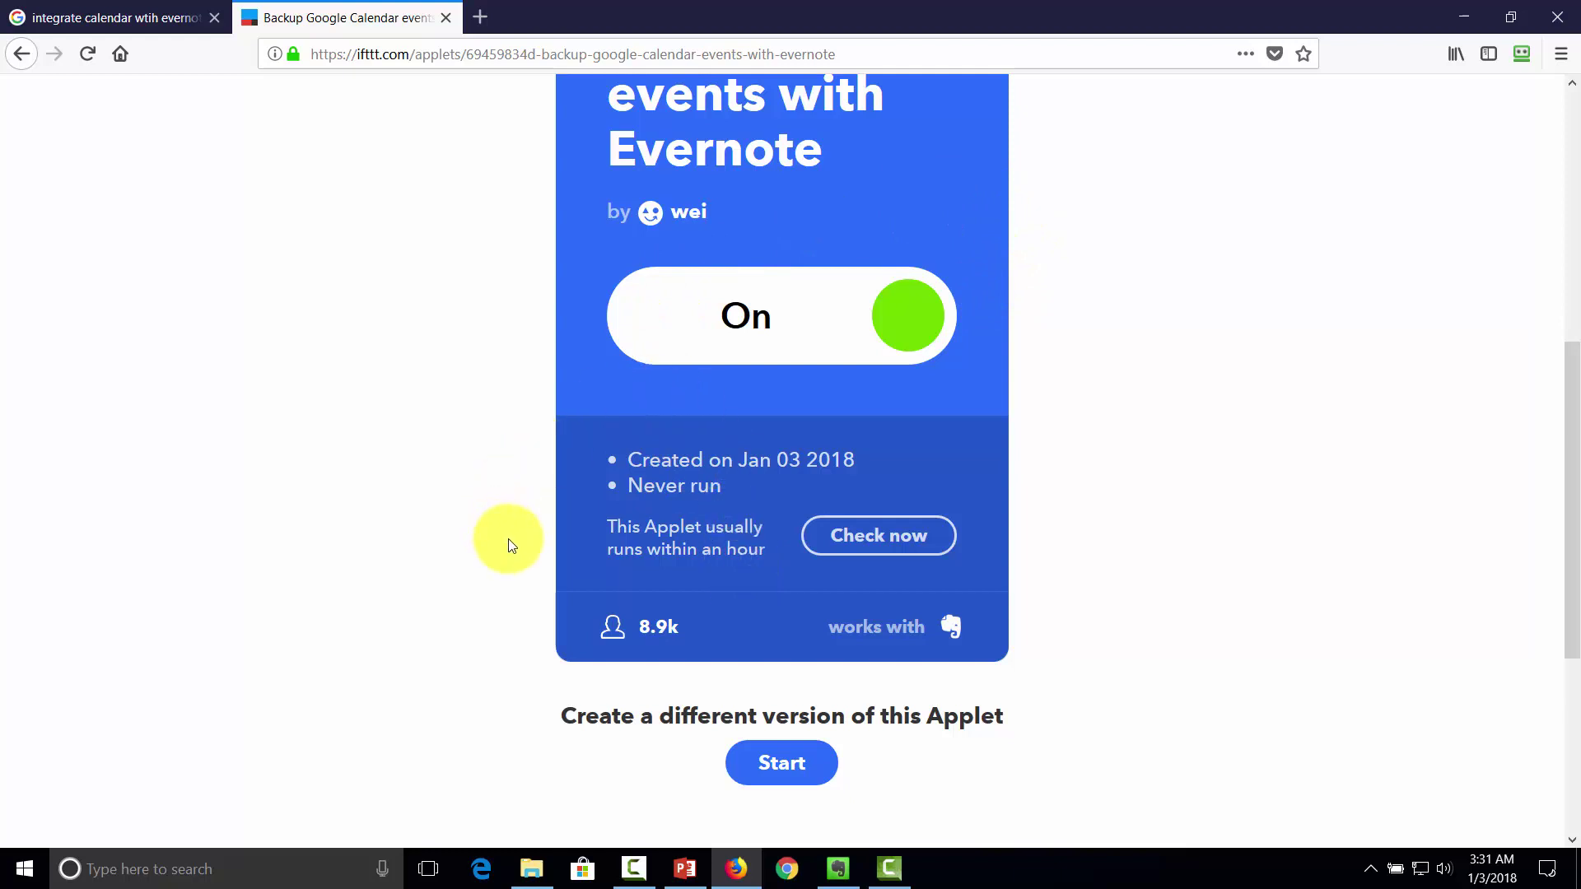
{"action": "scroll", "coordinate": [512, 553], "scroll_direction": "up", "scroll_amount": 4}
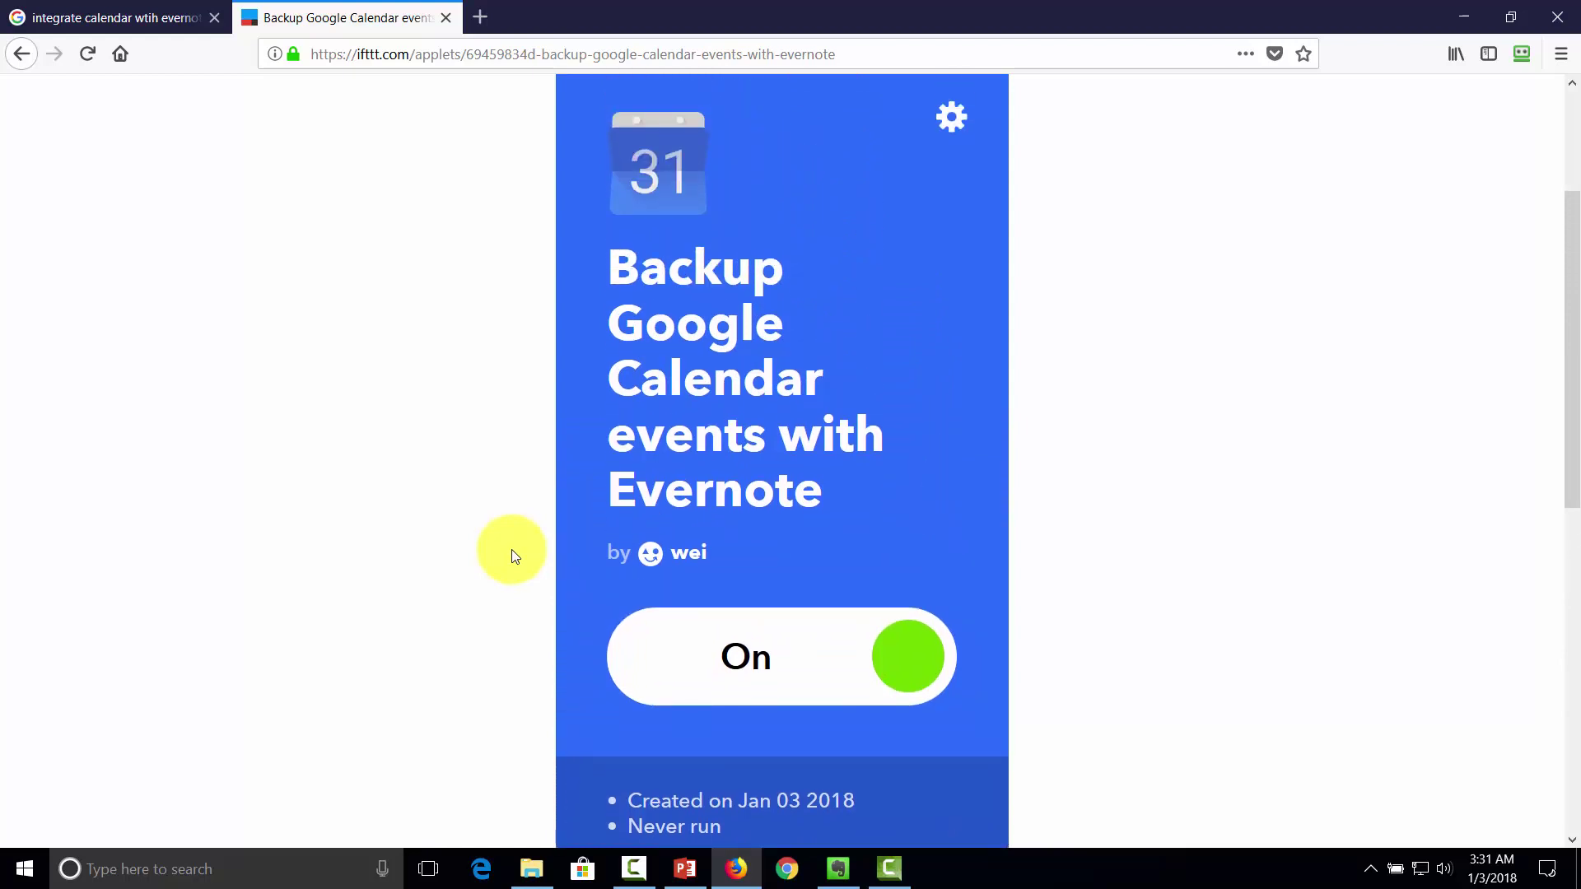
{"action": "key", "text": "alt+Left"}
{"action": "scroll", "coordinate": [511, 551], "scroll_direction": "down", "scroll_amount": 1}
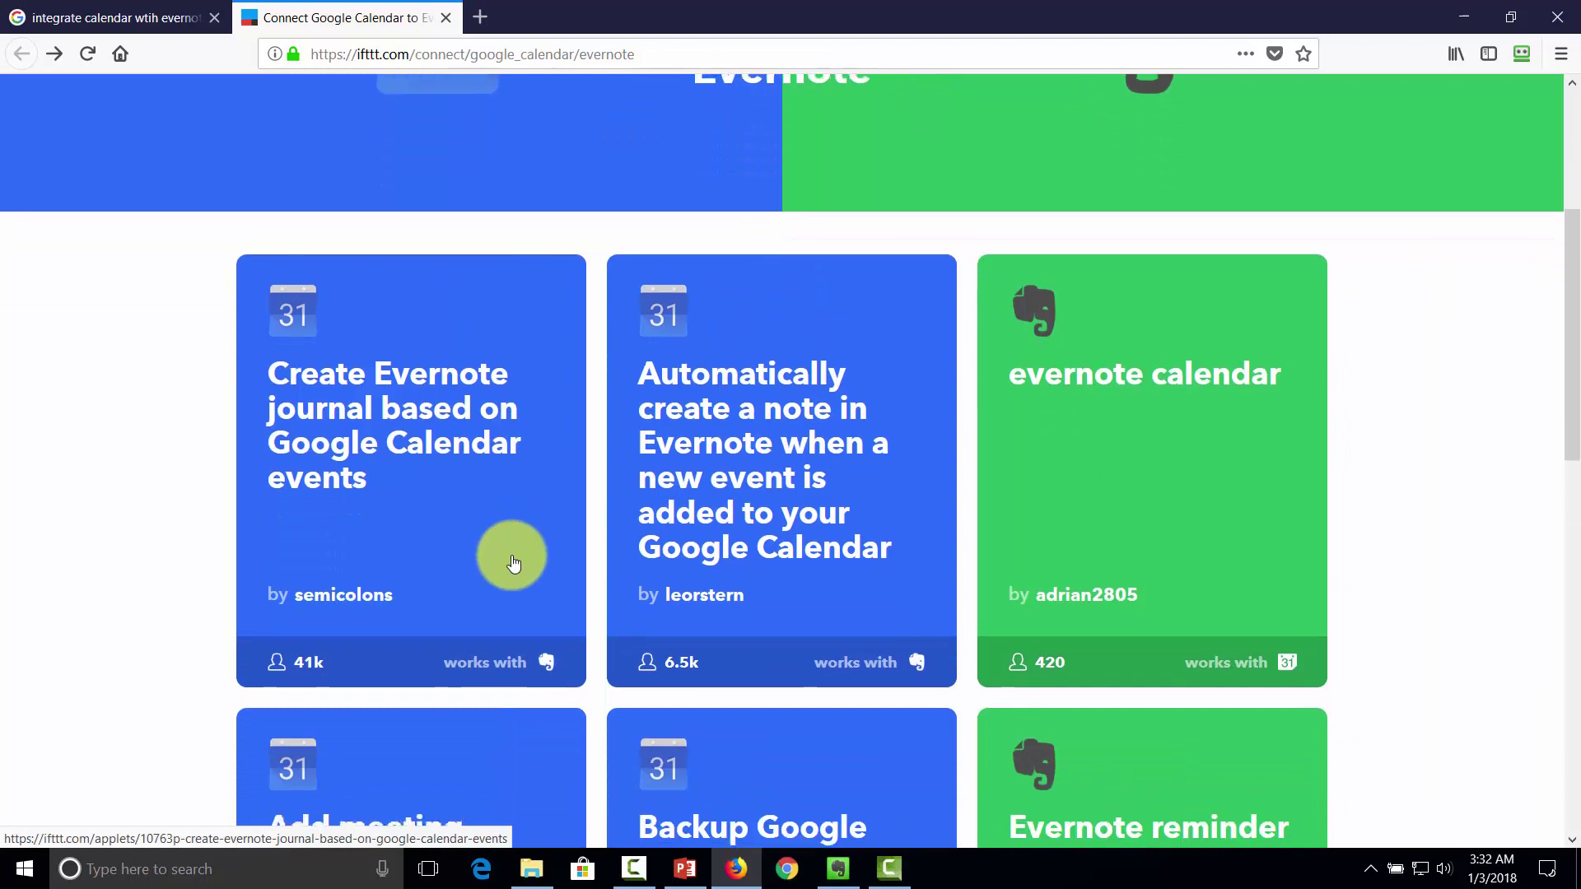
{"action": "scroll", "coordinate": [513, 560], "scroll_direction": "down", "scroll_amount": 3}
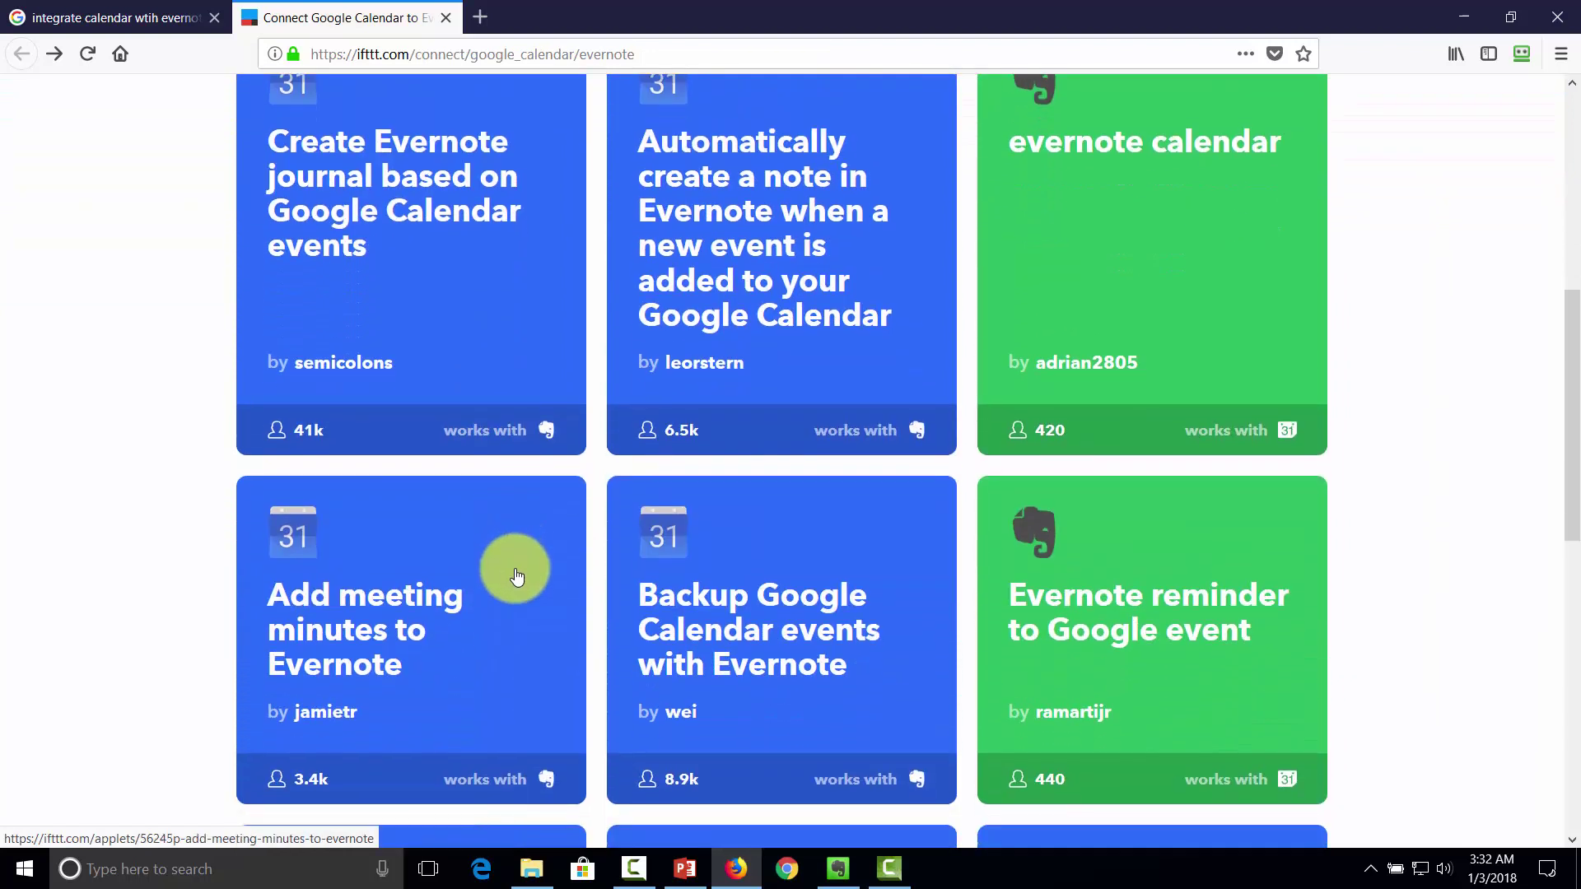